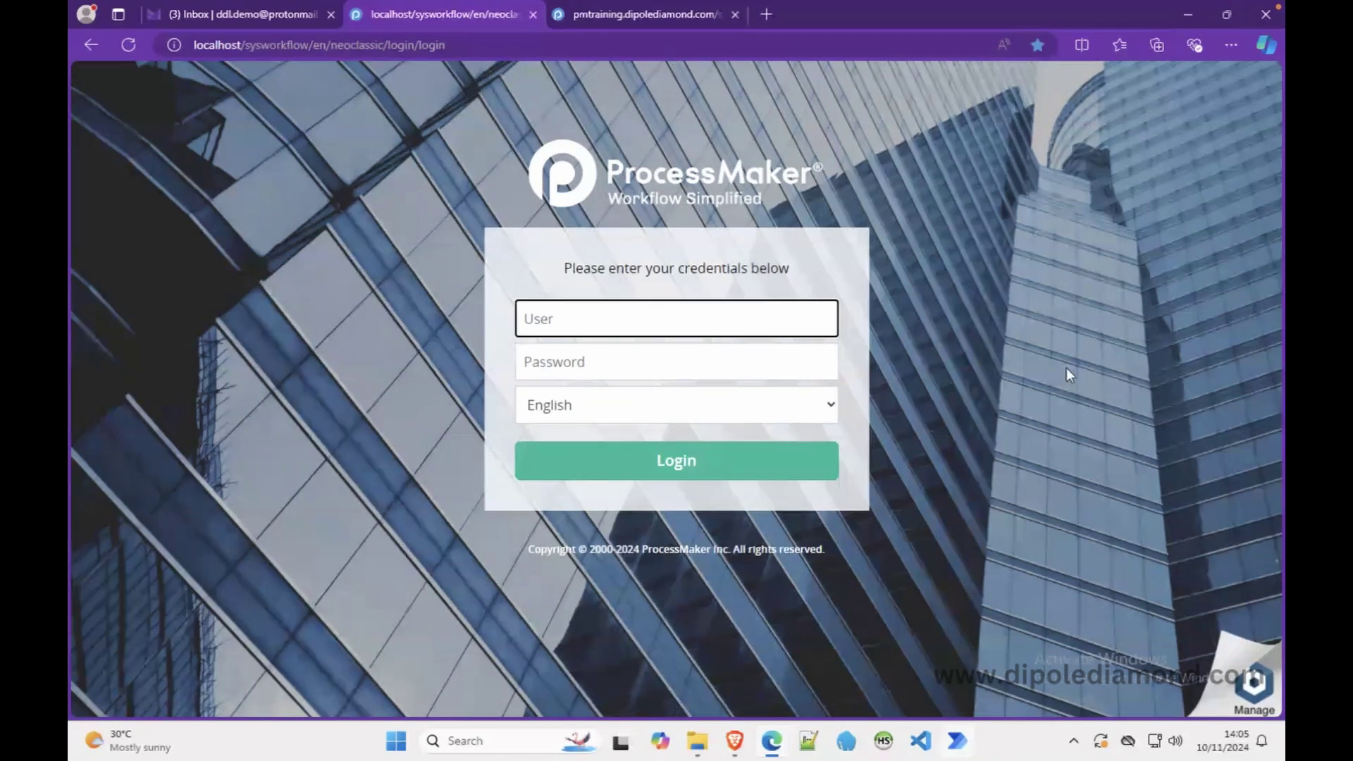
- Sign in with the administrator's username and password to reach the Designer process list
{"action": "type", "text": "admin"}
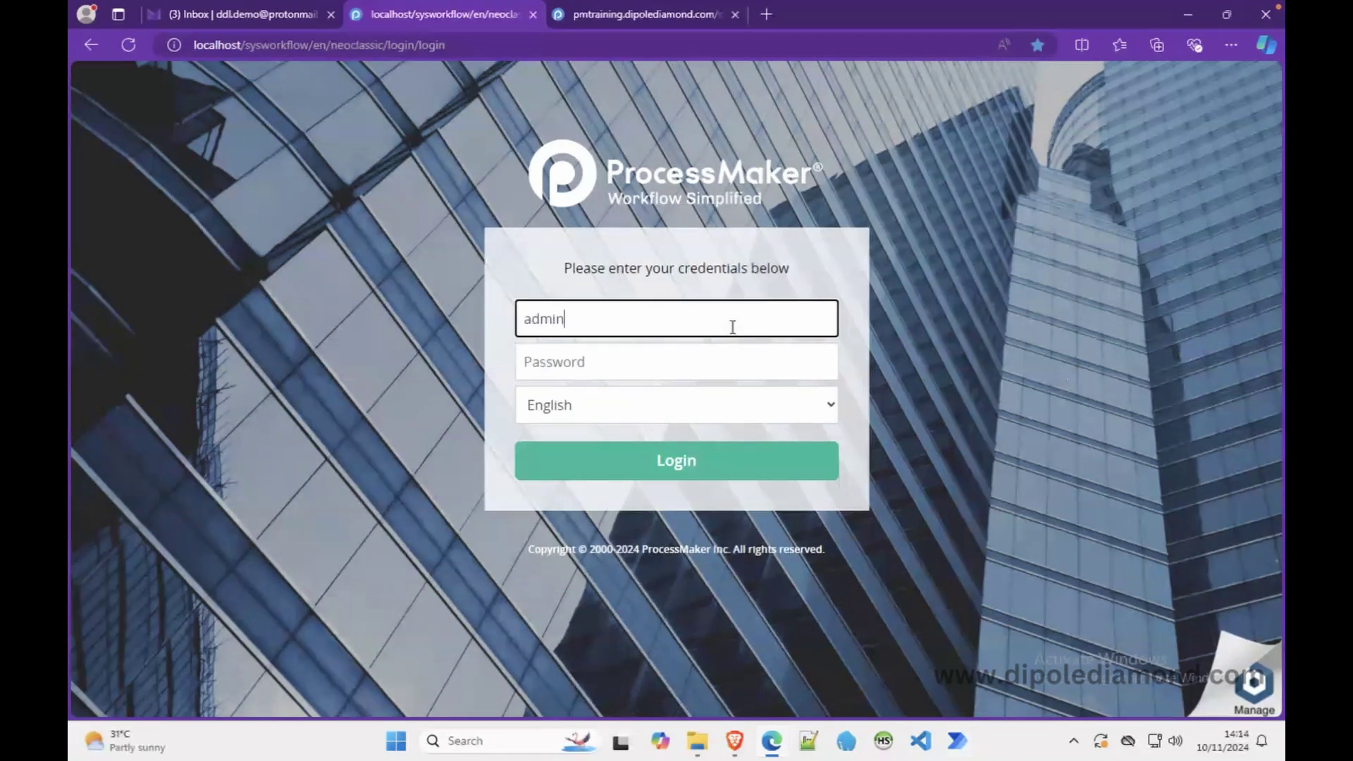
{"action": "key", "text": "Tab"}
{"action": "type", "text": "admin"}
{"action": "key", "text": "Return"}
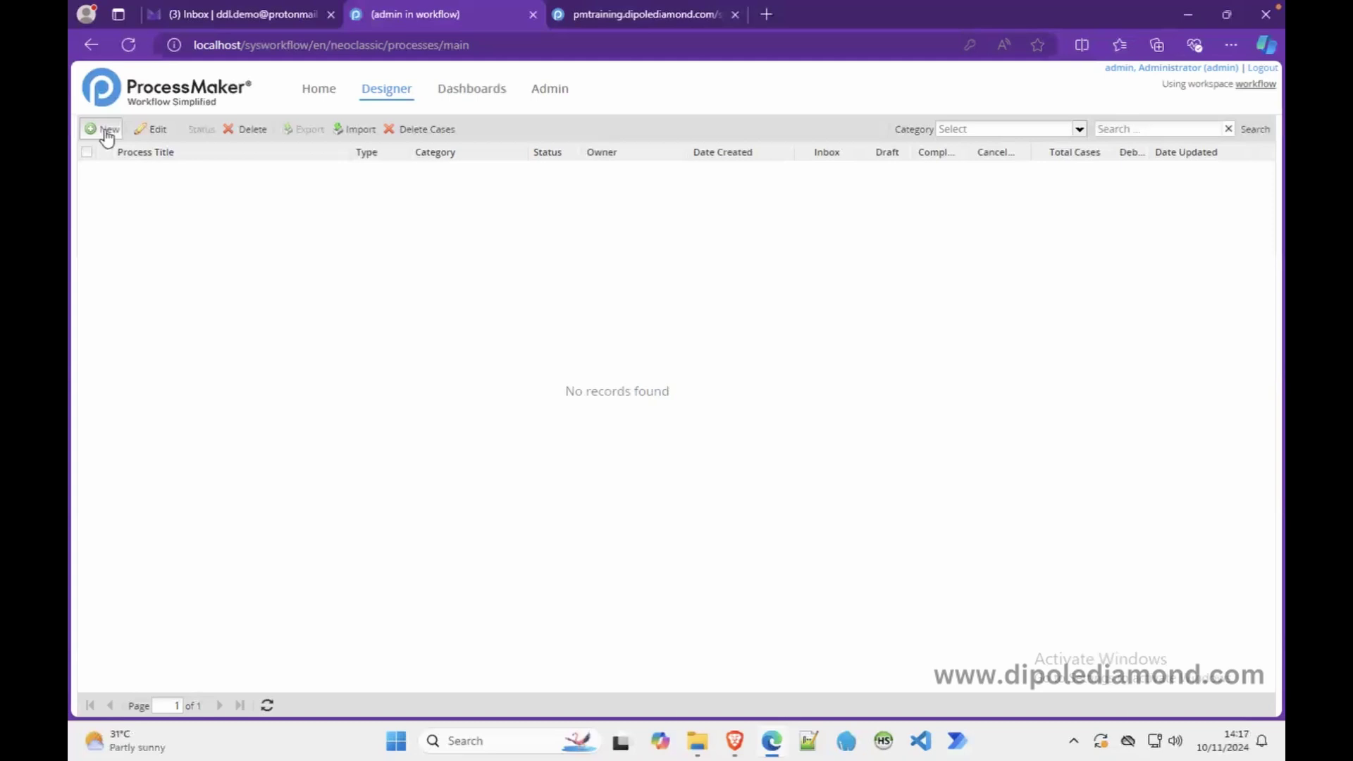
- Start a new BPMN project from the Designer toolbar
{"action": "left_click", "coordinate": [107, 132]}
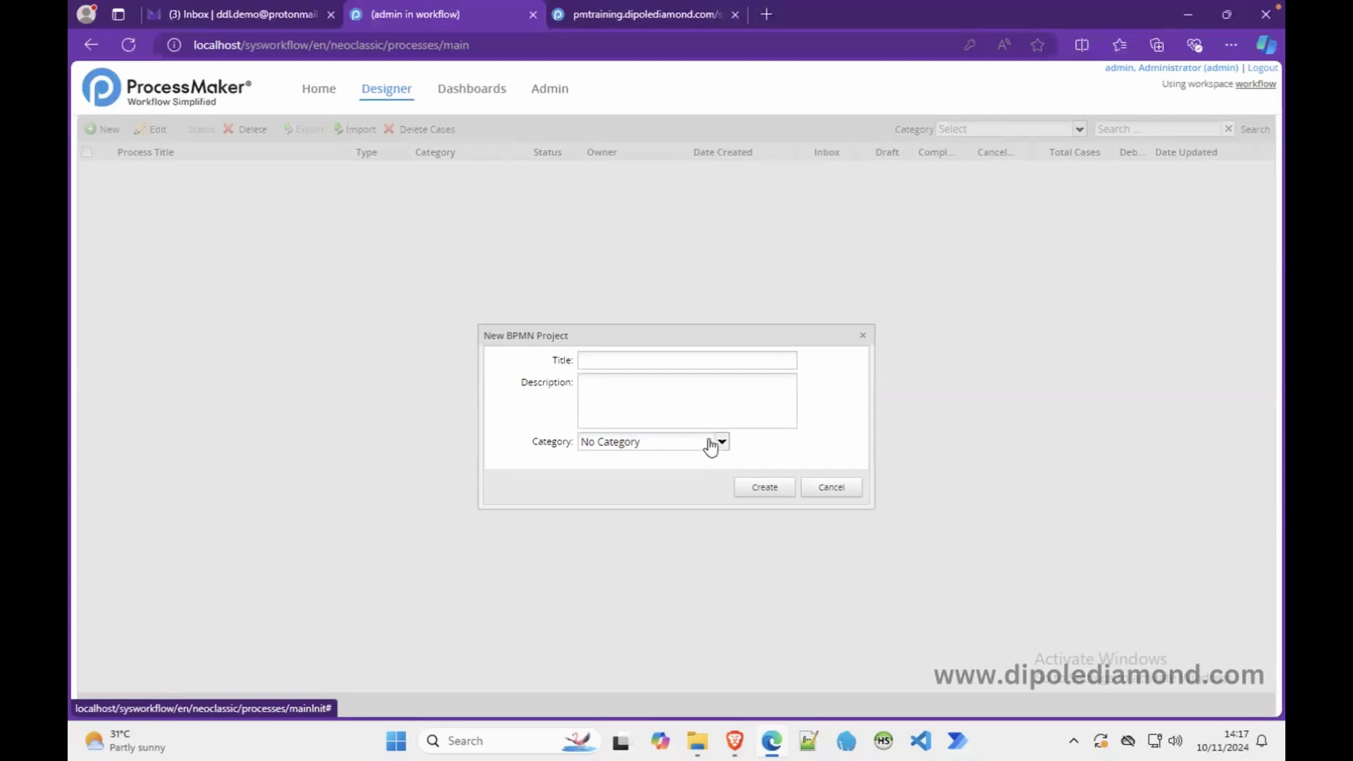
- Enter 'Tutorial Playground' as the project title
{"action": "left_click", "coordinate": [695, 358]}
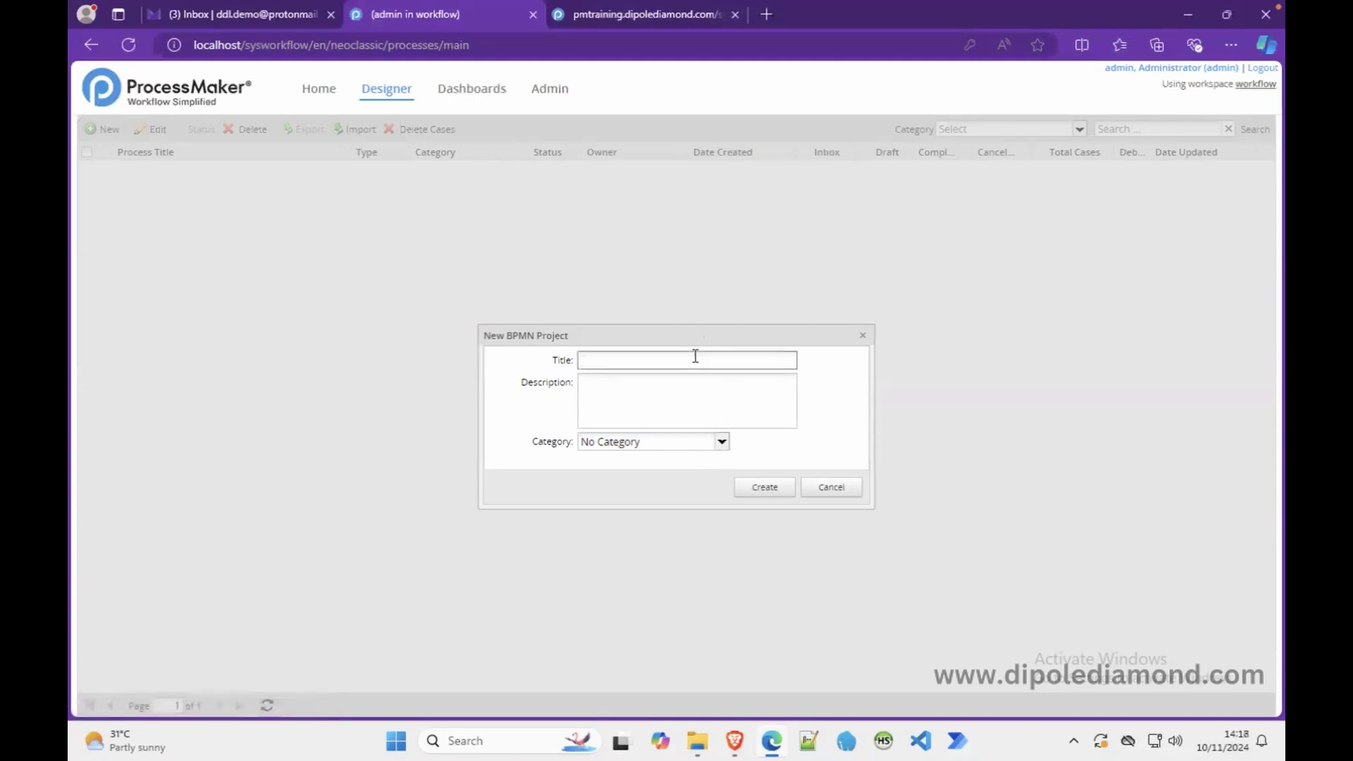
{"action": "type", "text": "Tut"}
{"action": "type", "text": "orial Pla"}
{"action": "type", "text": "gor"}
{"action": "key", "text": "BackSpace"}
{"action": "key", "text": "BackSpace"}
{"action": "key", "text": "BackSpace"}
{"action": "type", "text": "yground"}
- Describe the project as 'A process to use in playing with ProcessMaker 3 concepts'
{"action": "left_click", "coordinate": [680, 395]}
{"action": "type", "text": "A"}
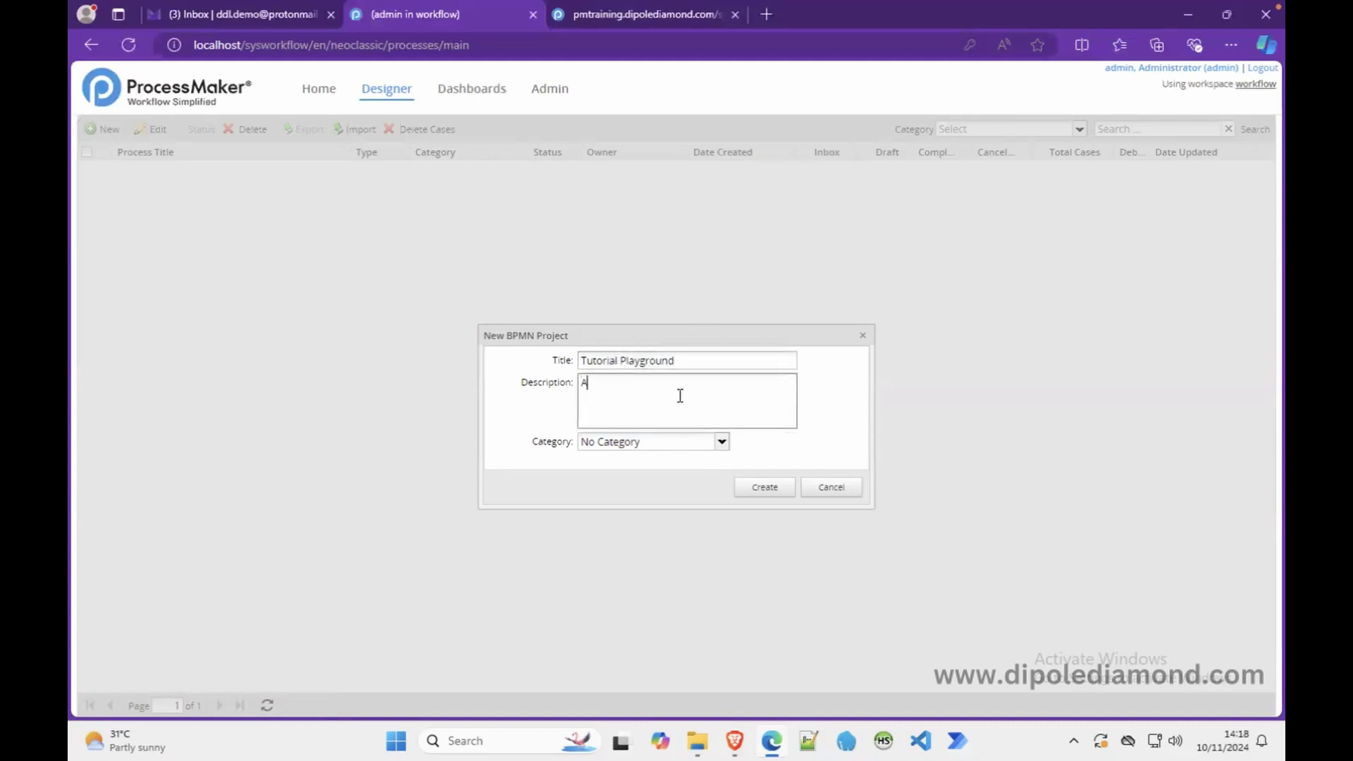
{"action": "type", "text": " process to use in playing wit"}
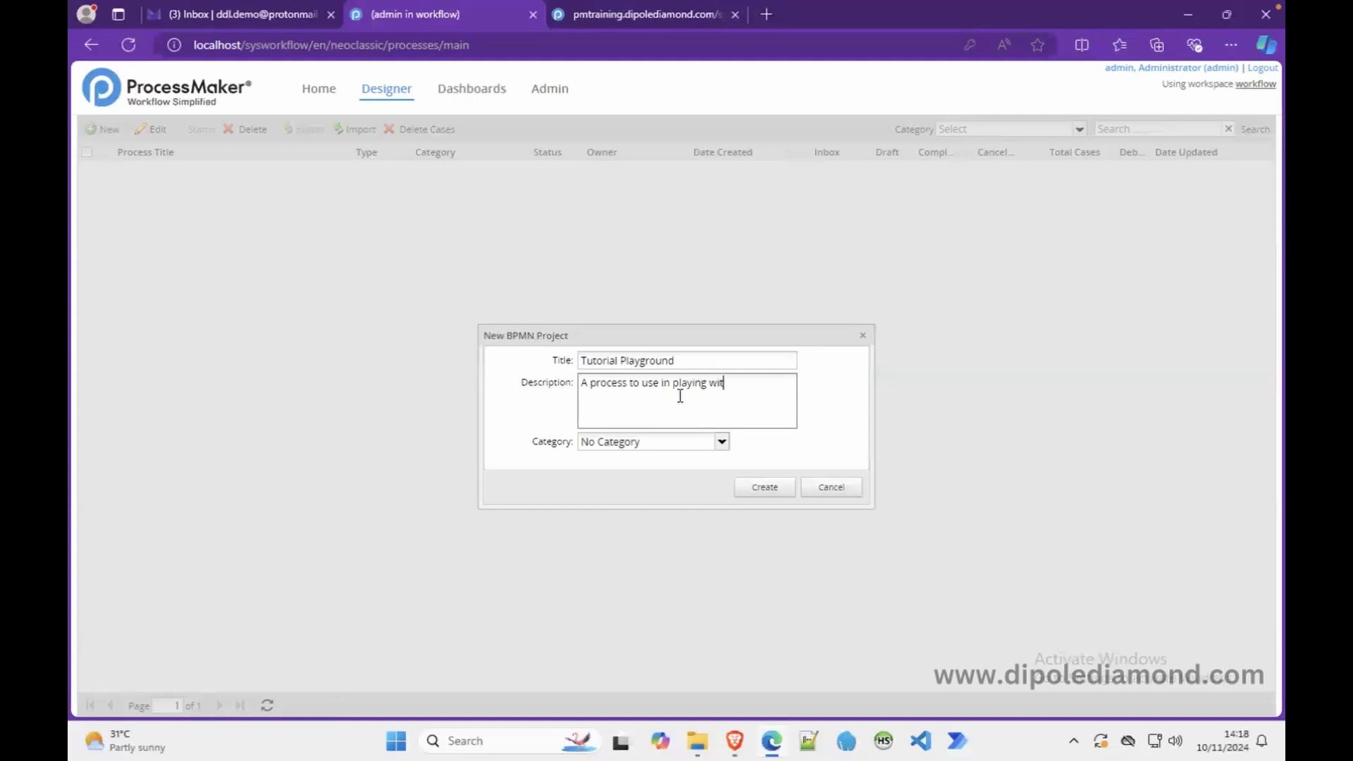
{"action": "type", "text": "h ProcessMaker 3 con"}
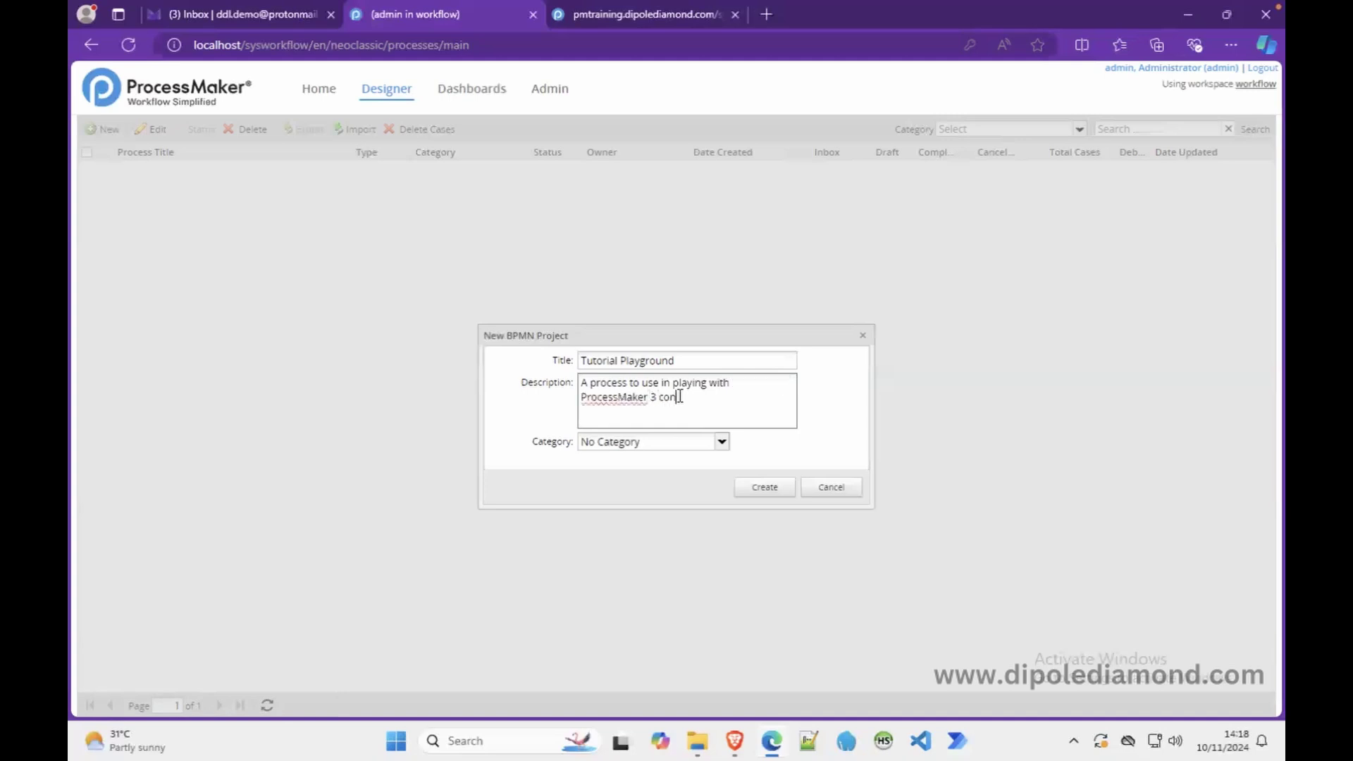
{"action": "type", "text": "cepts"}
- Put the project in the Tutorials category and create it
{"action": "left_click", "coordinate": [722, 442]}
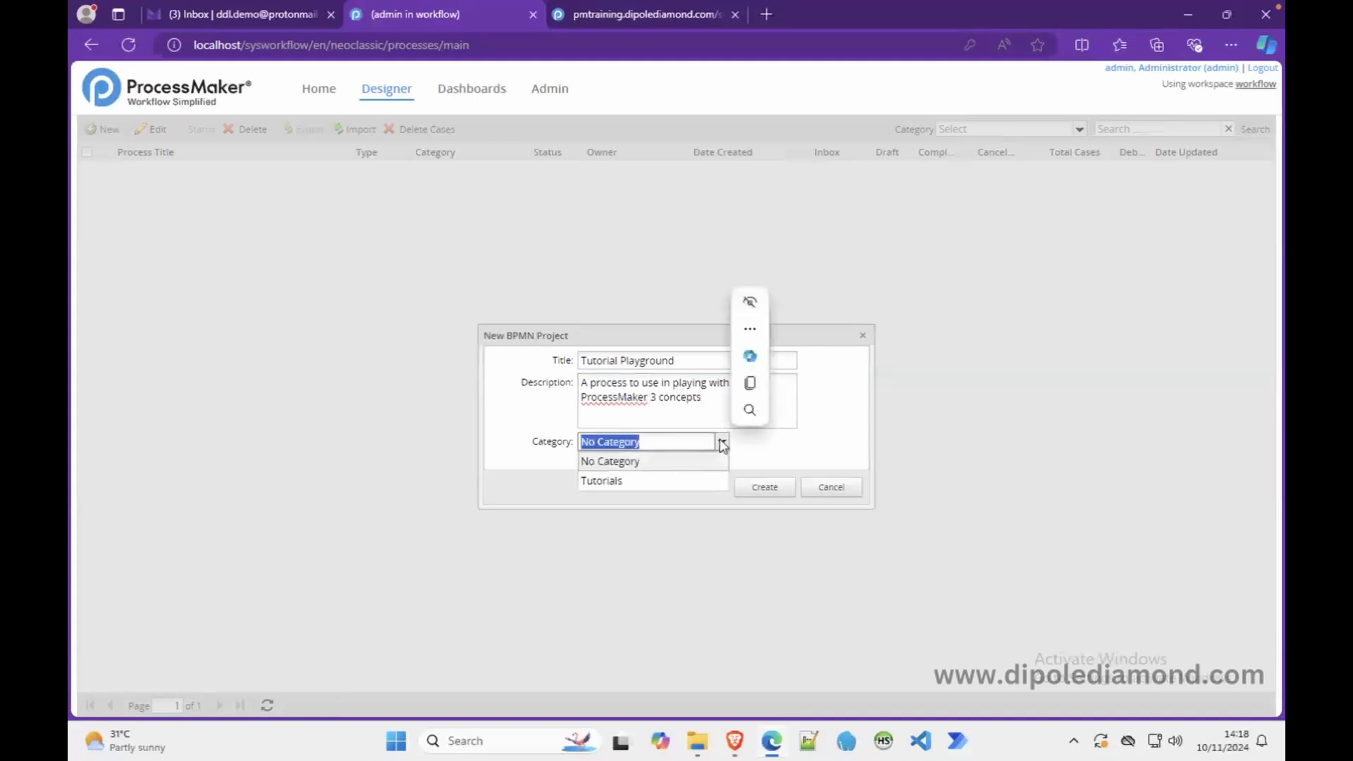
{"action": "left_click", "coordinate": [629, 485]}
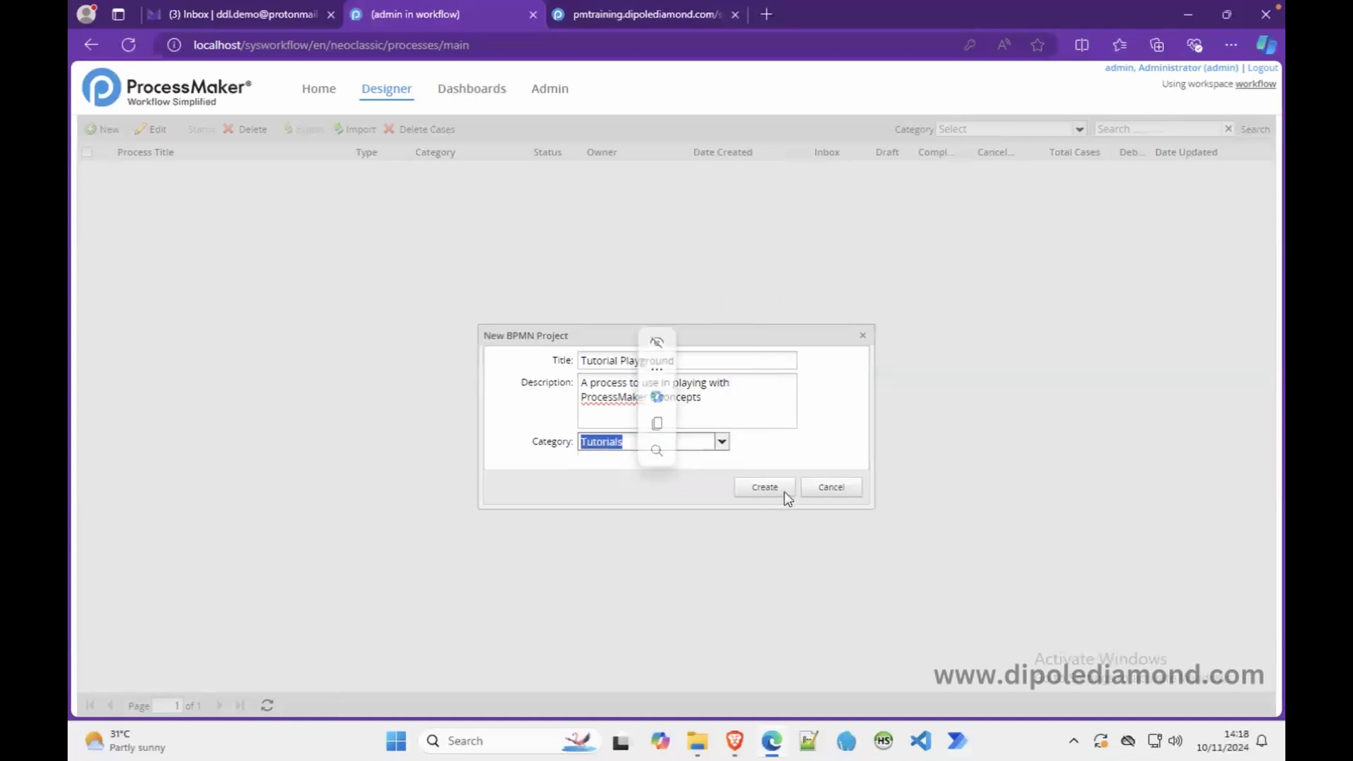
{"action": "left_click", "coordinate": [766, 487]}
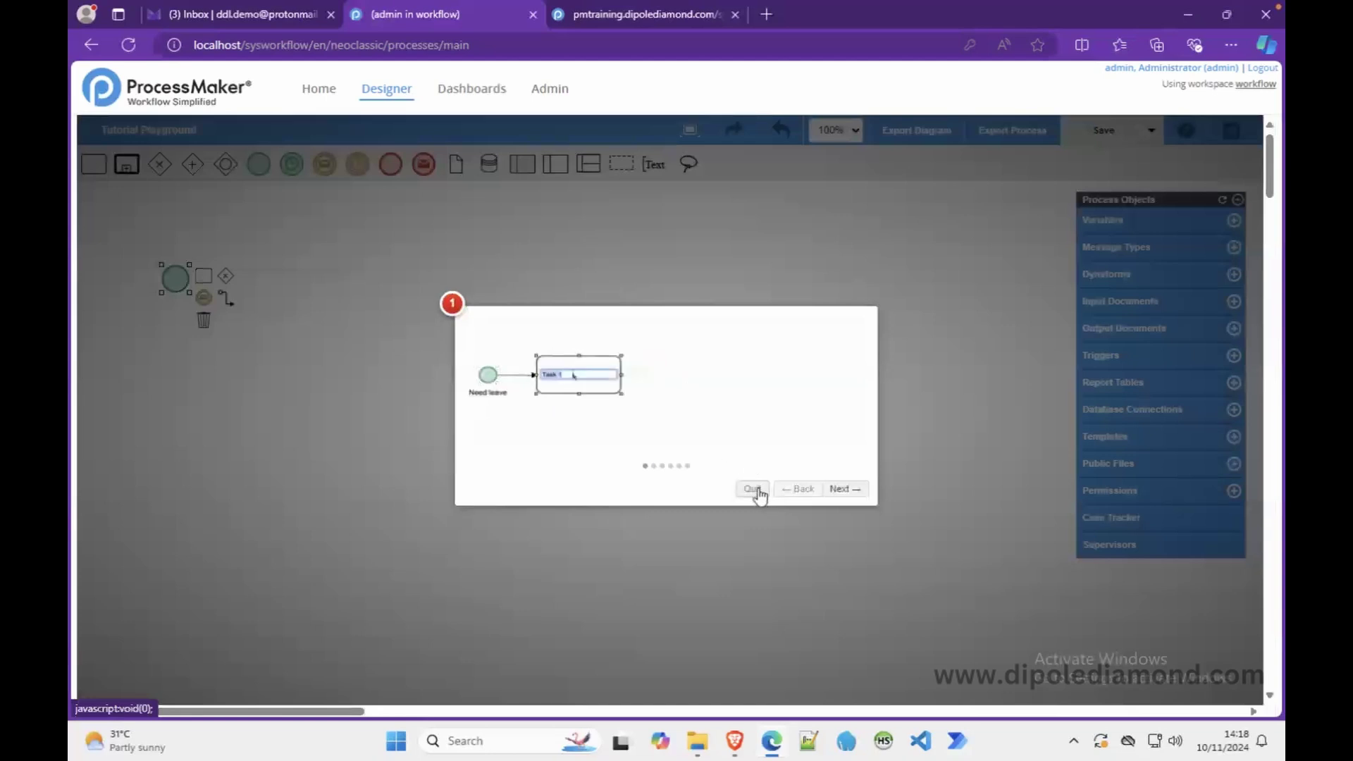
- Dismiss the tour, delete the default start event, and save the empty diagram
{"action": "left_click", "coordinate": [753, 488]}
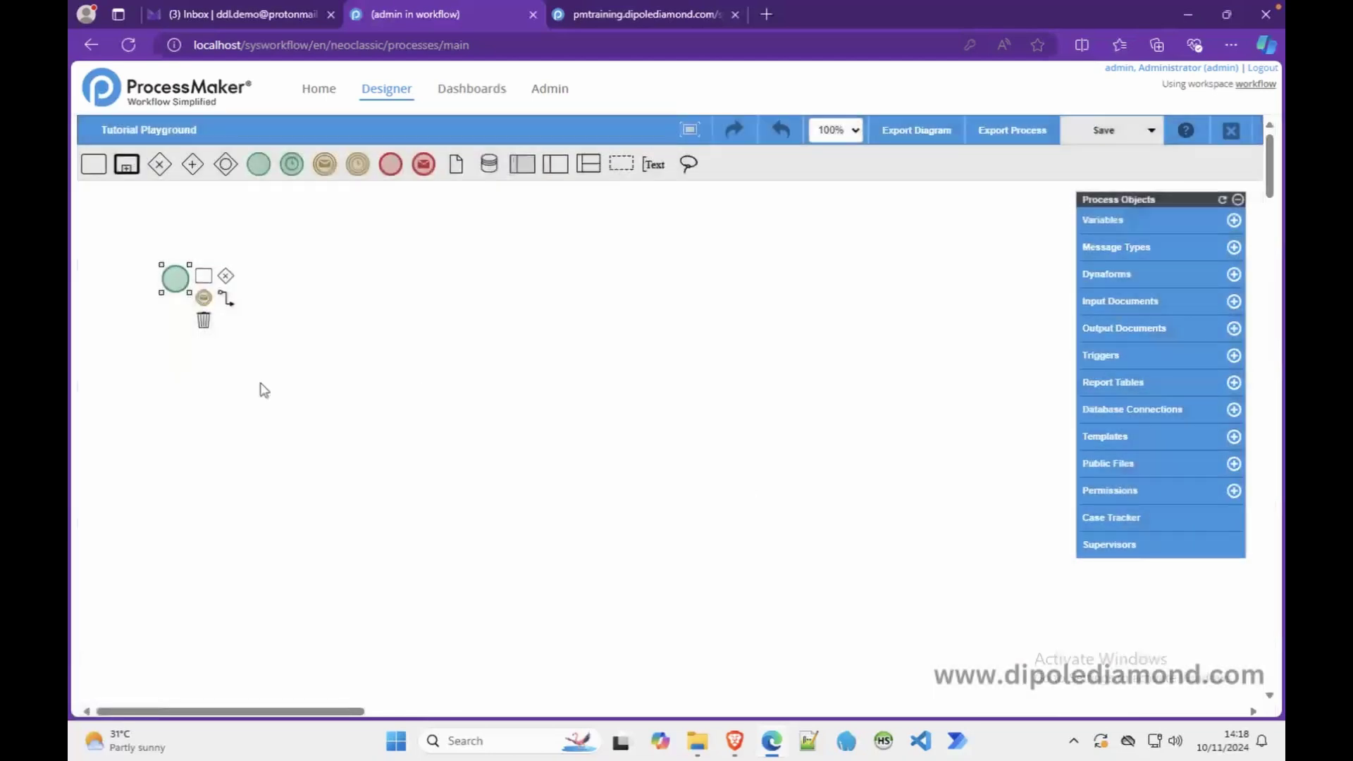
{"action": "left_click", "coordinate": [204, 319]}
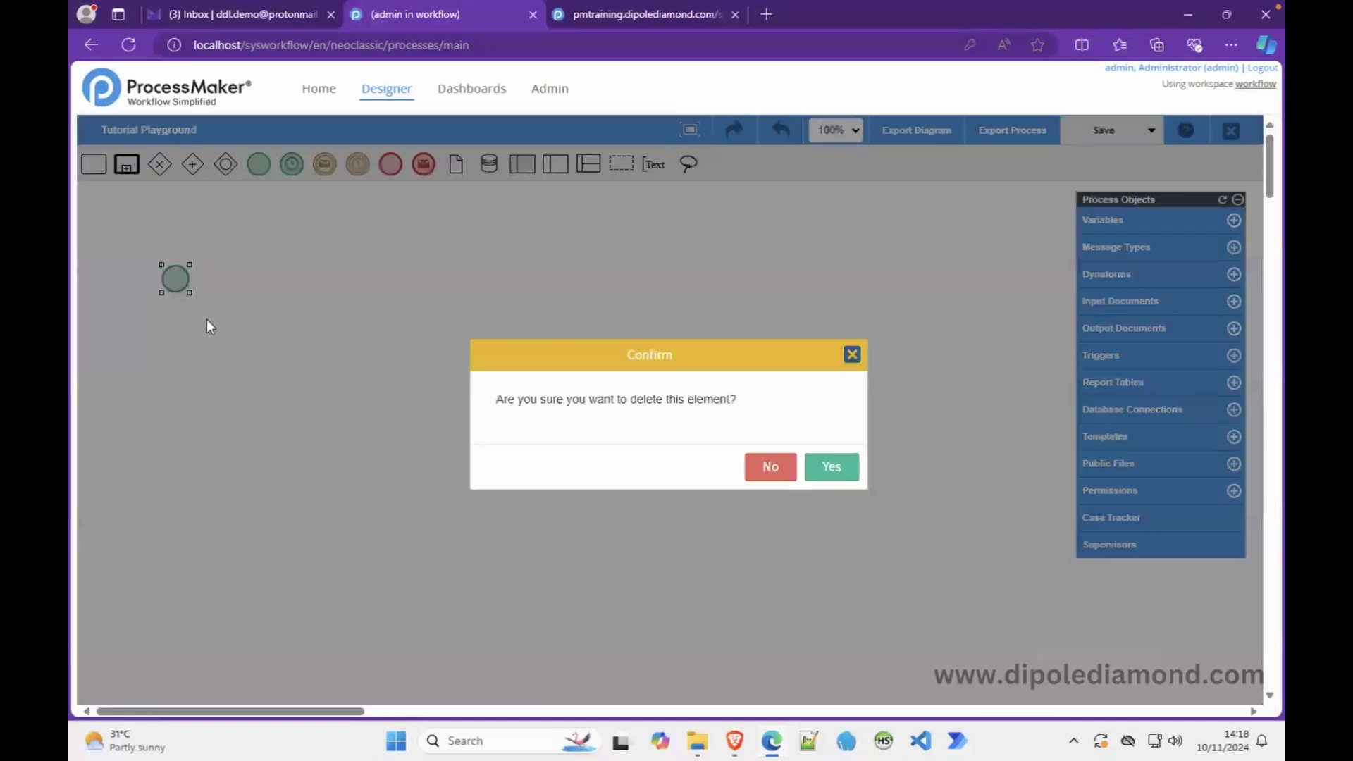
{"action": "left_click", "coordinate": [831, 468]}
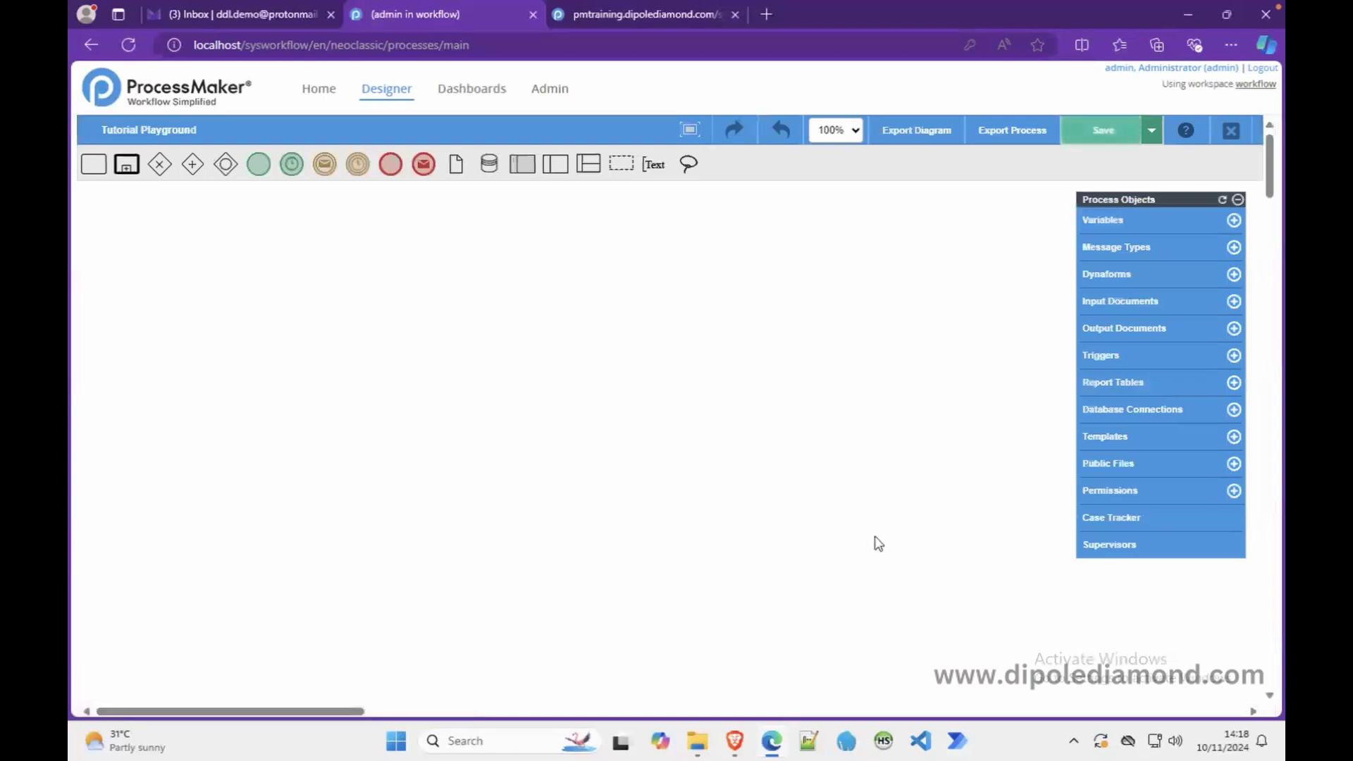
{"action": "left_click", "coordinate": [1107, 134]}
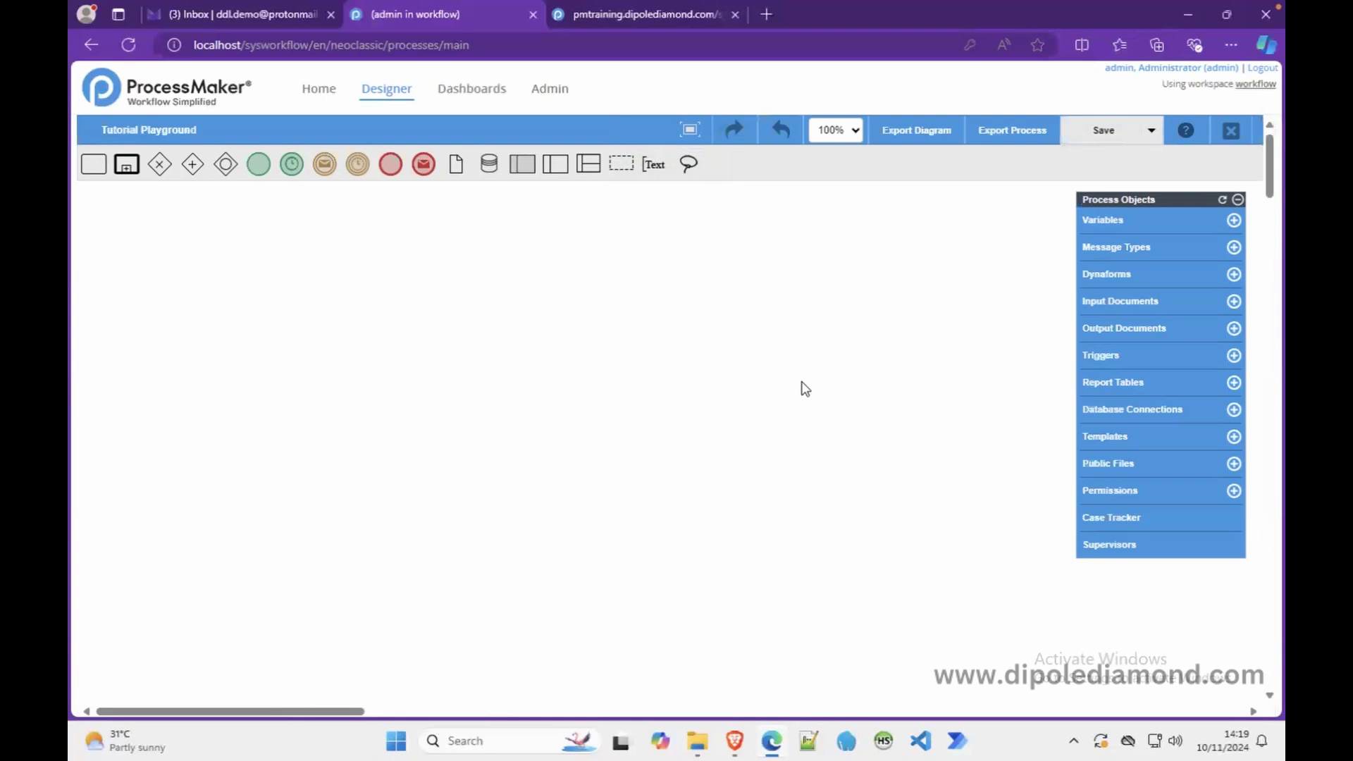
- Close the designer, select Tutorial Playground in the list, and reopen it with Edit
{"action": "left_click", "coordinate": [1239, 141]}
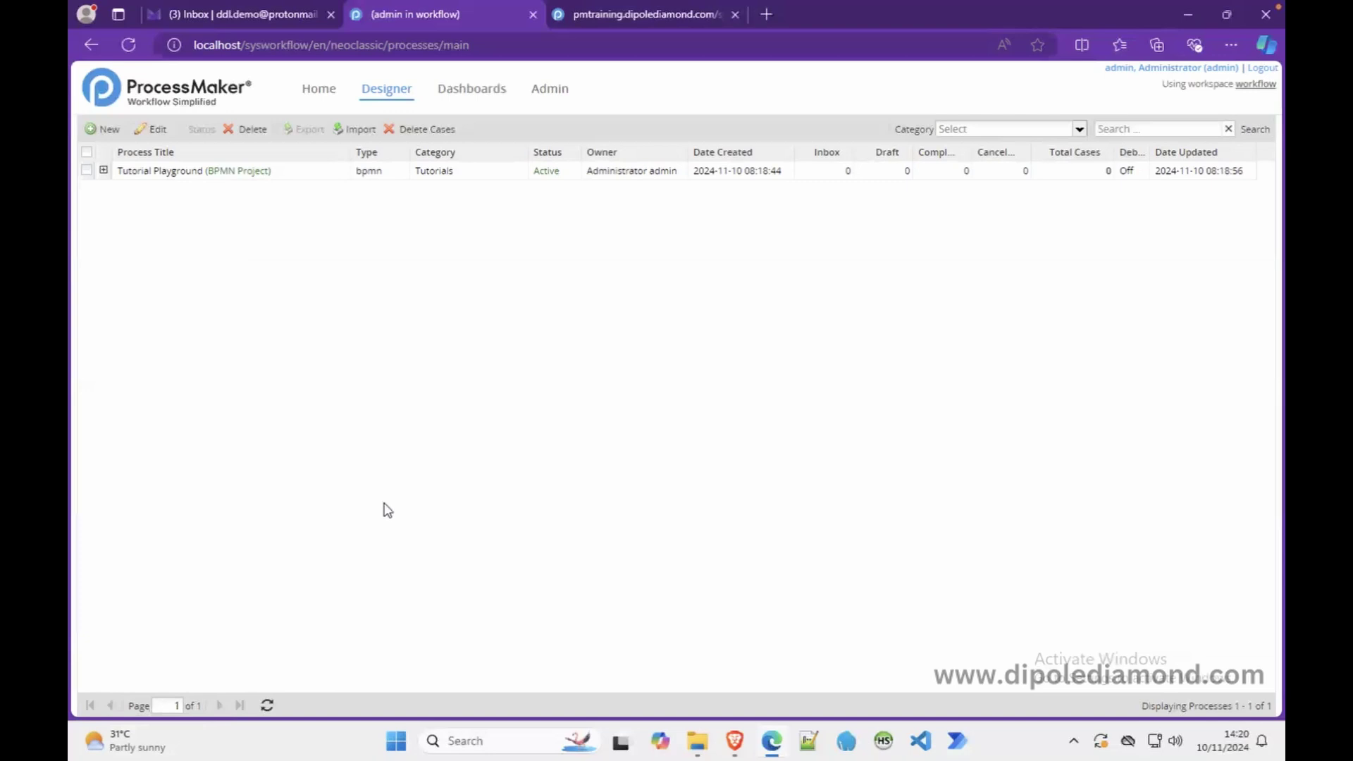
{"action": "left_click", "coordinate": [86, 170]}
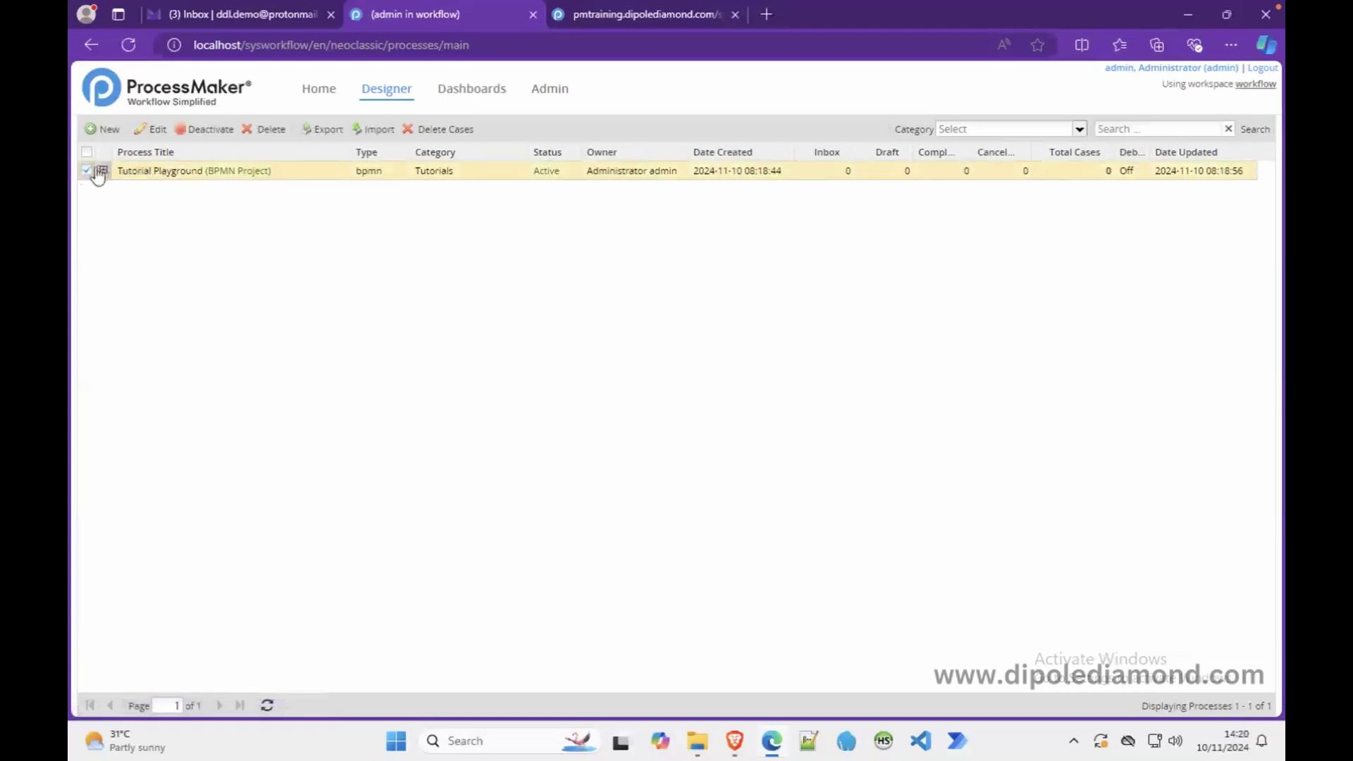
{"action": "left_click", "coordinate": [87, 171]}
{"action": "left_click", "coordinate": [267, 176]}
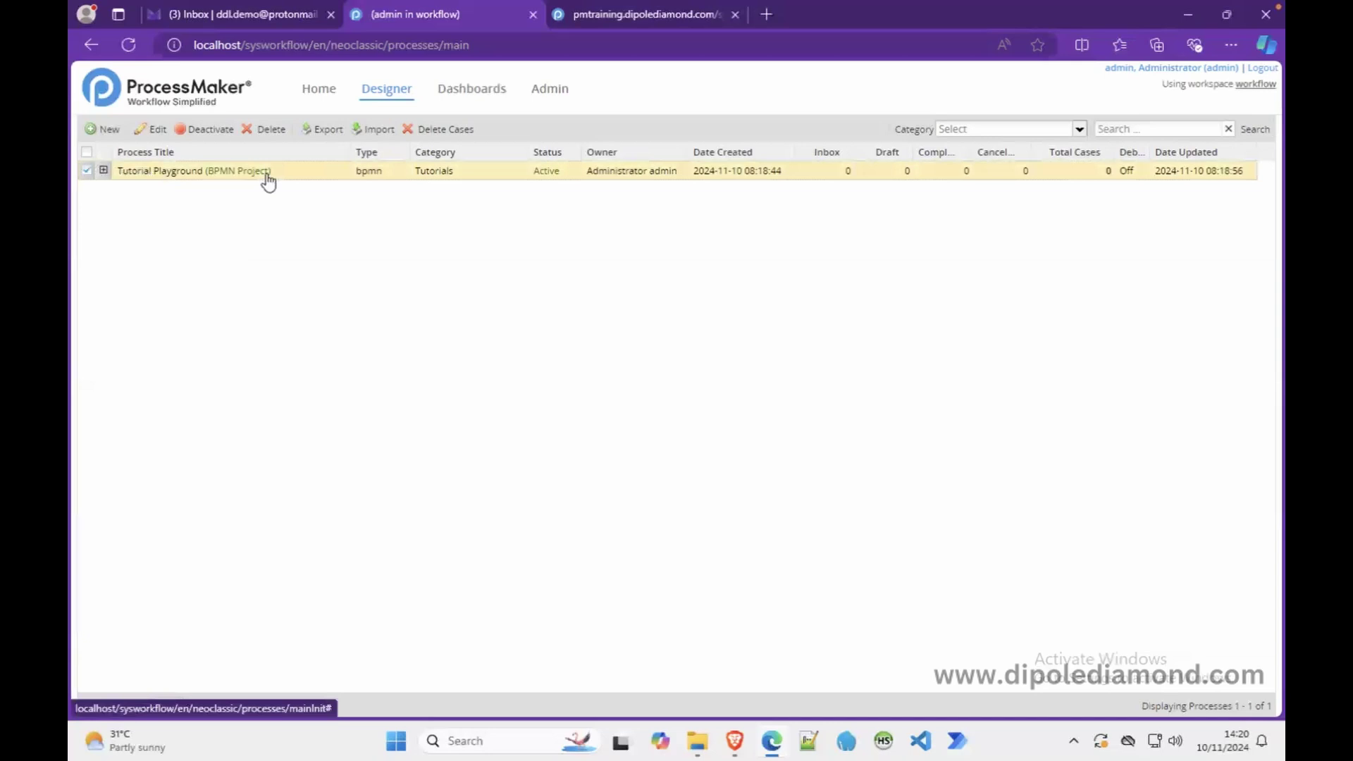
{"action": "left_click", "coordinate": [150, 131]}
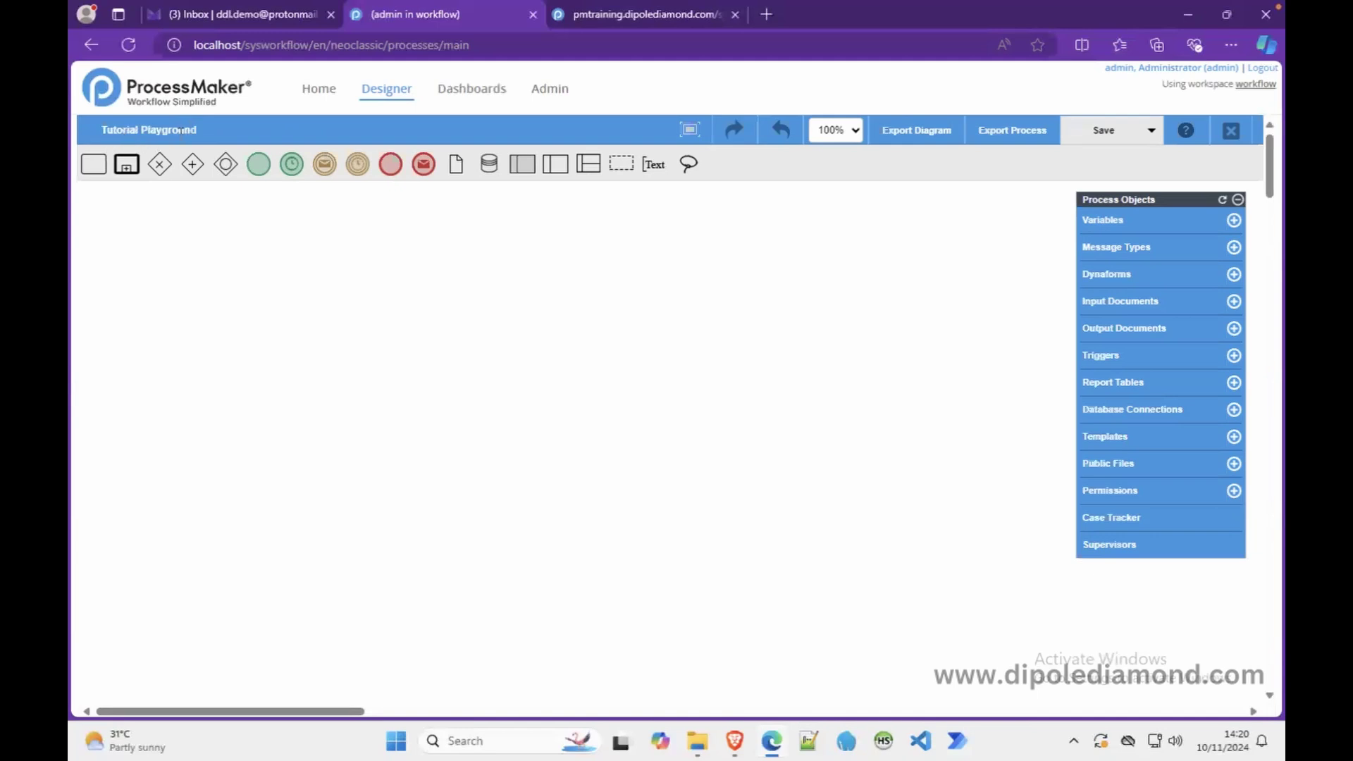
{"action": "left_click", "coordinate": [1231, 132]}
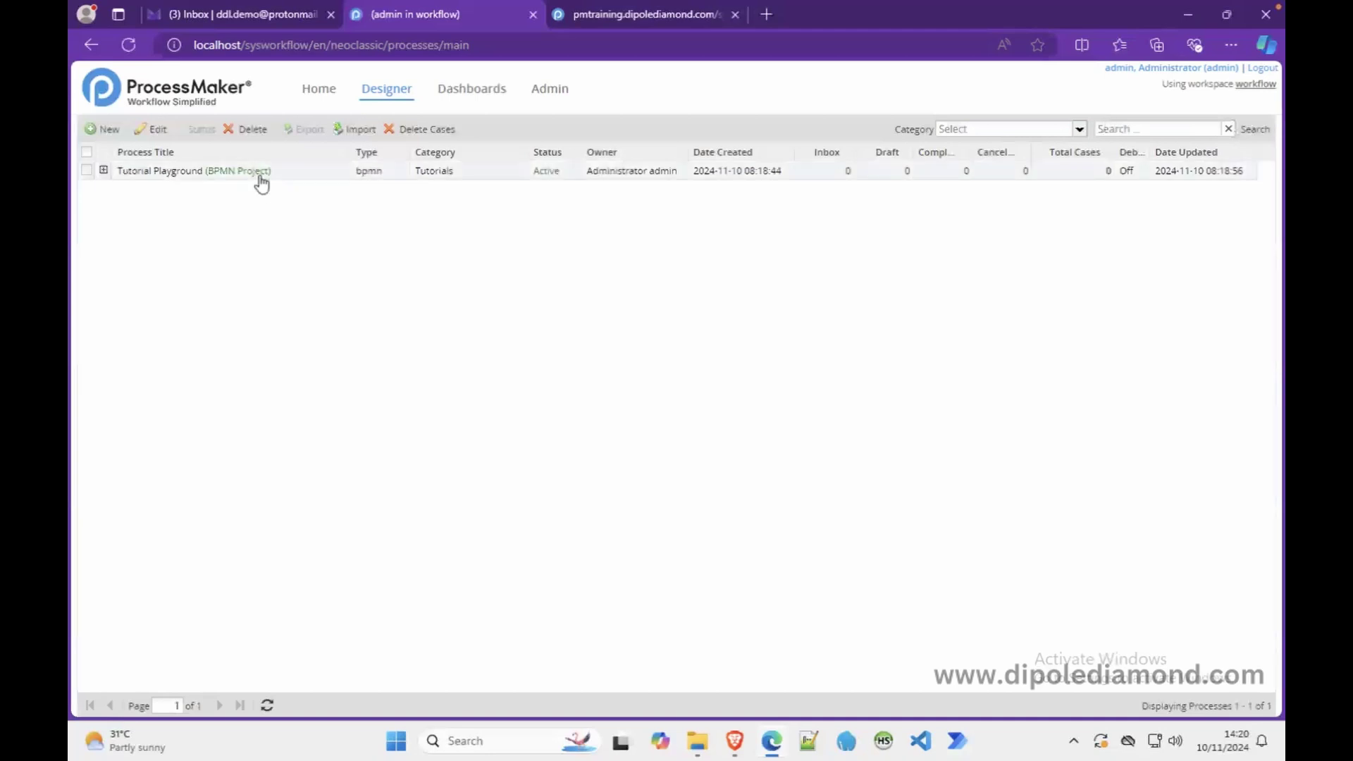
{"action": "left_click", "coordinate": [260, 176]}
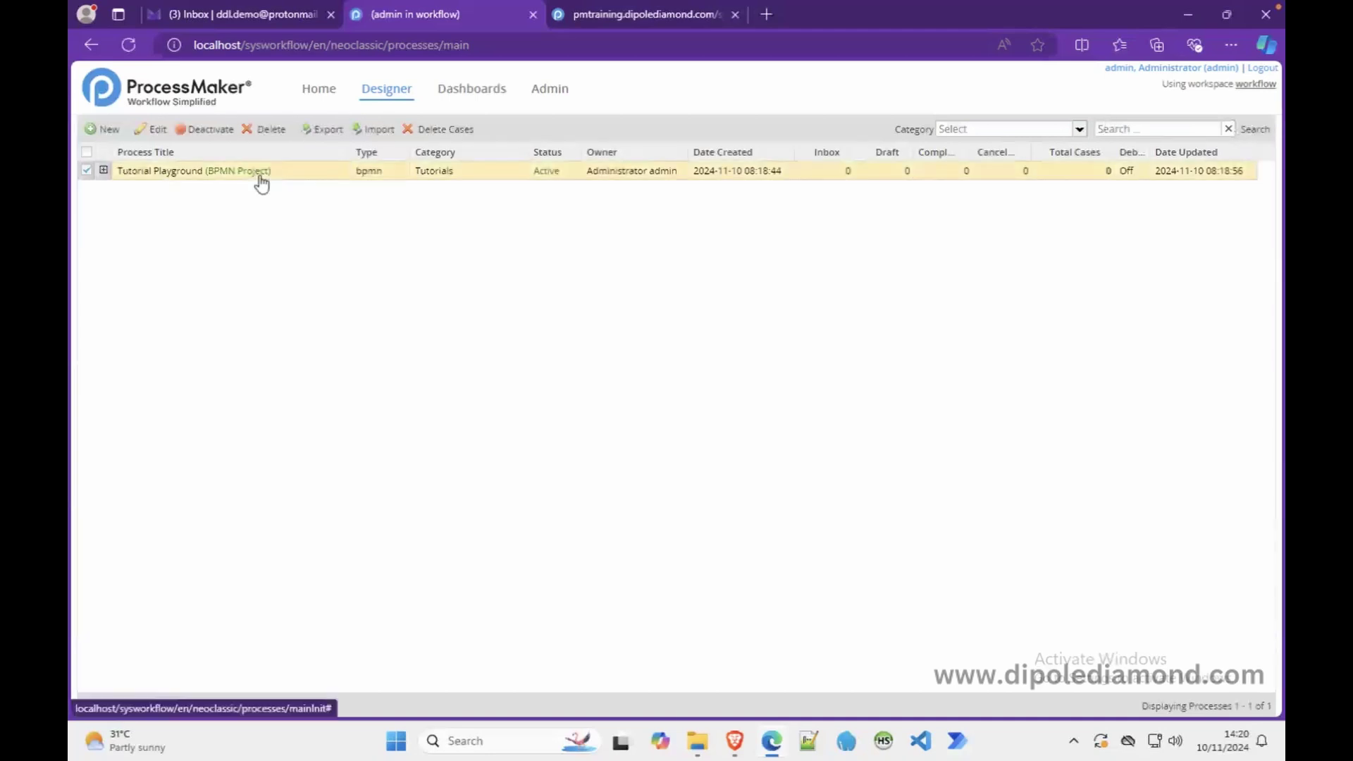
{"action": "left_click", "coordinate": [150, 131]}
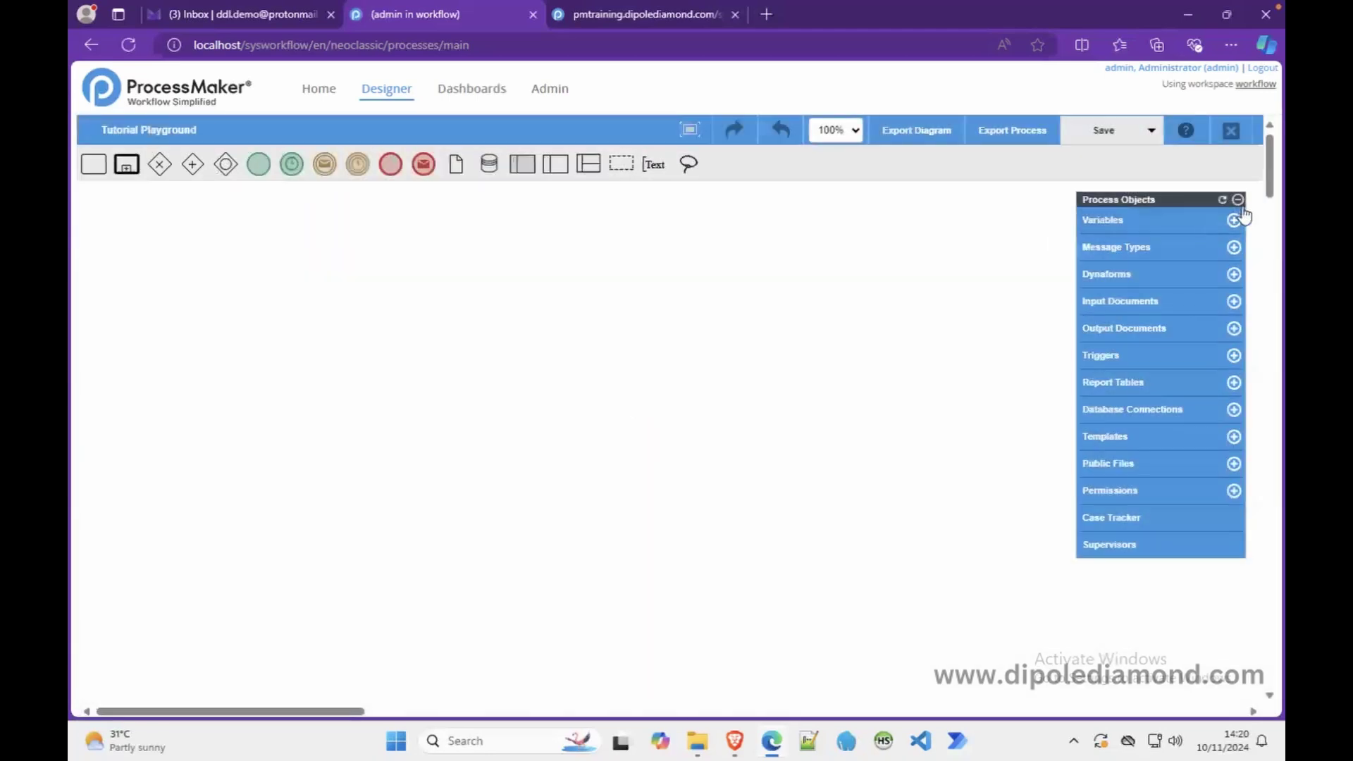
- Close the designer, reopen Tutorial Playground by double-clicking, close it again, and select its row
{"action": "left_click", "coordinate": [1231, 133]}
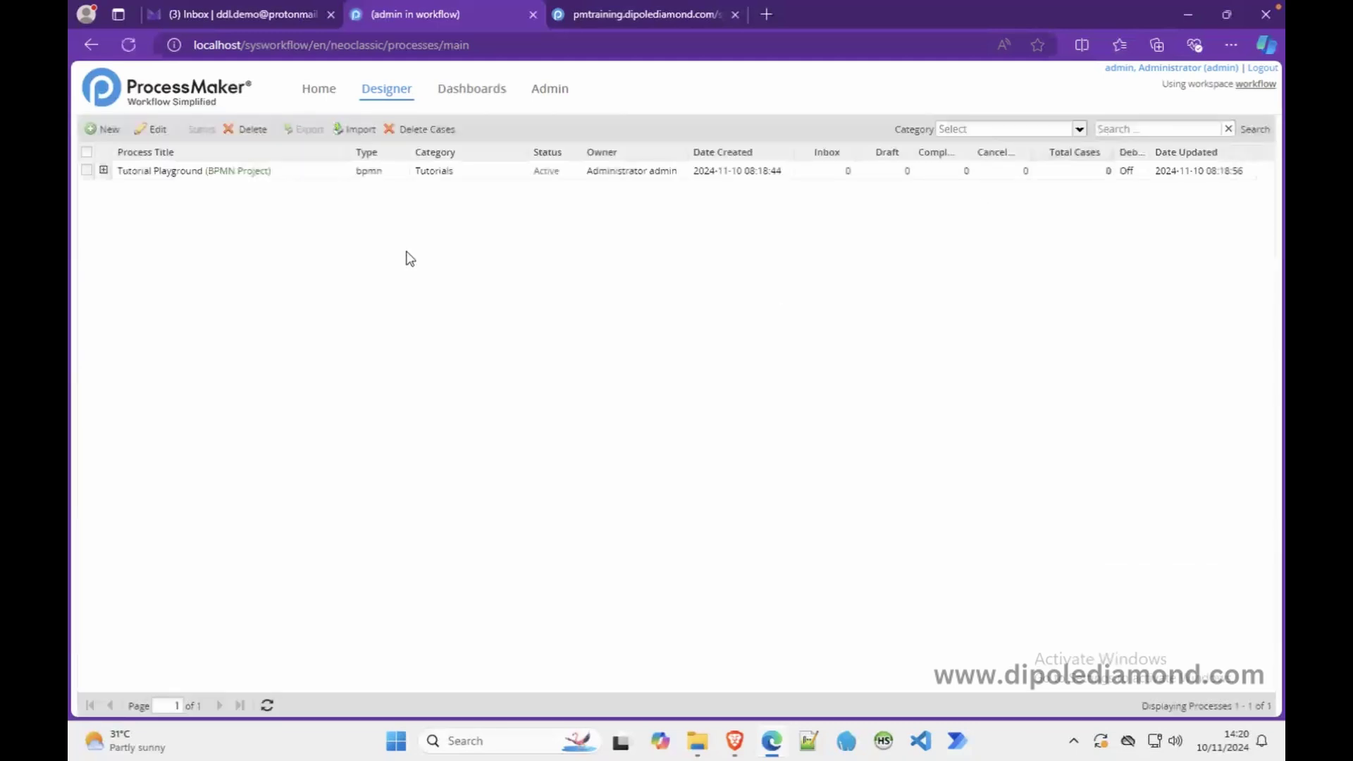
{"action": "double_click", "coordinate": [237, 171]}
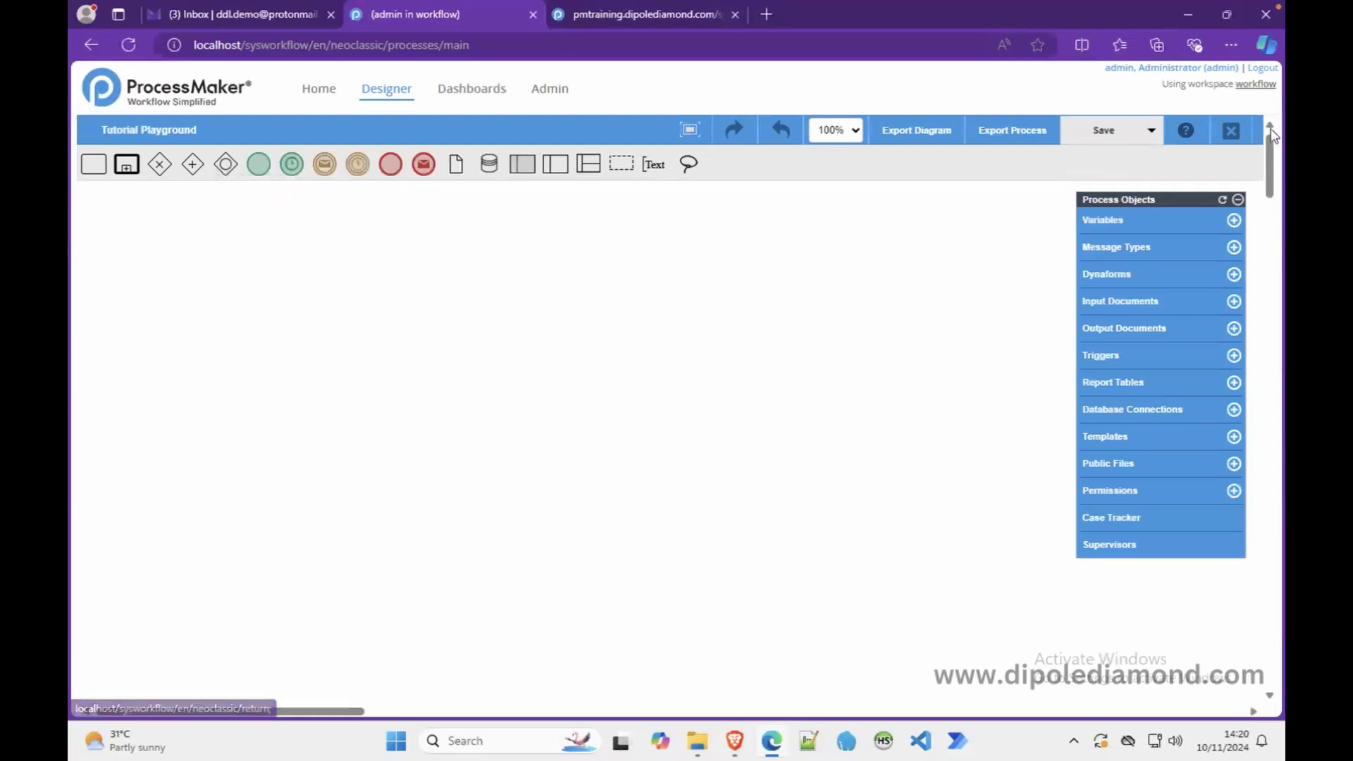
{"action": "left_click", "coordinate": [1230, 129]}
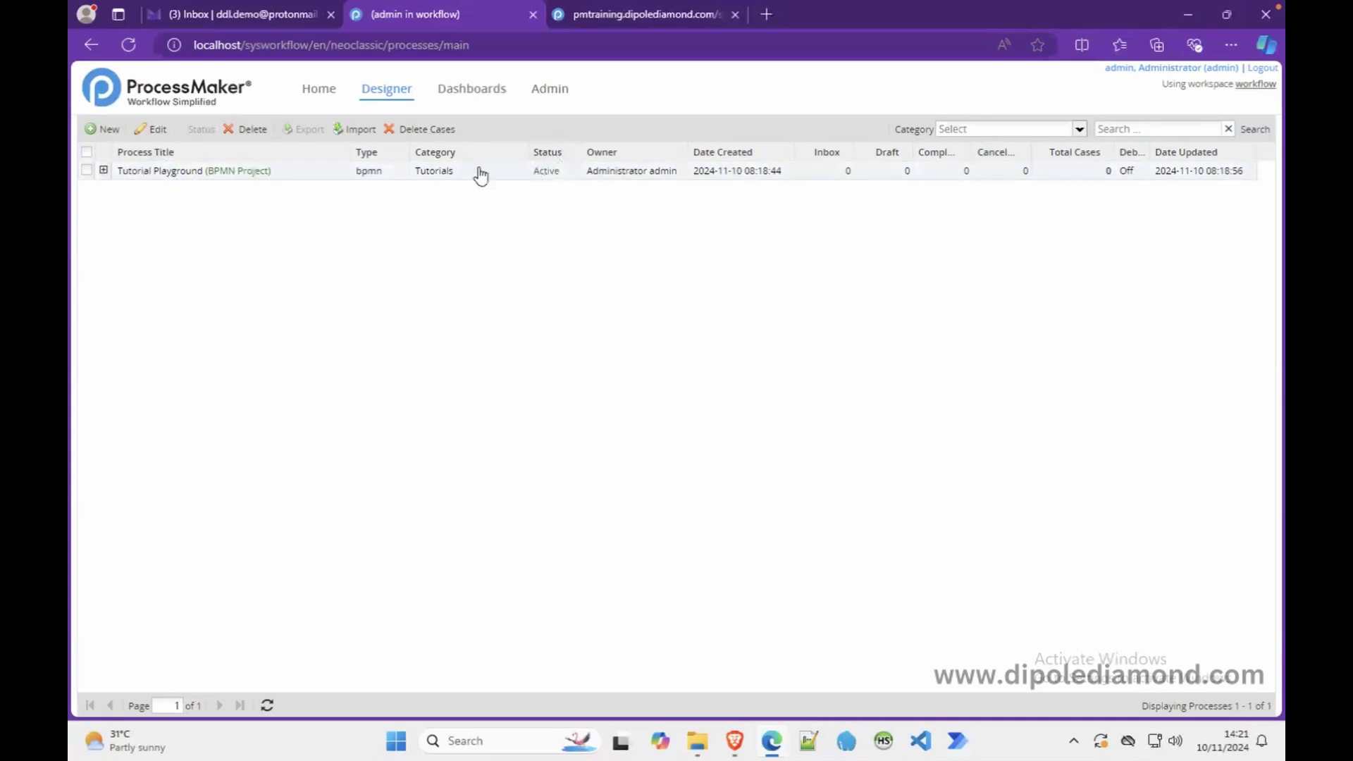
{"action": "left_click", "coordinate": [200, 176]}
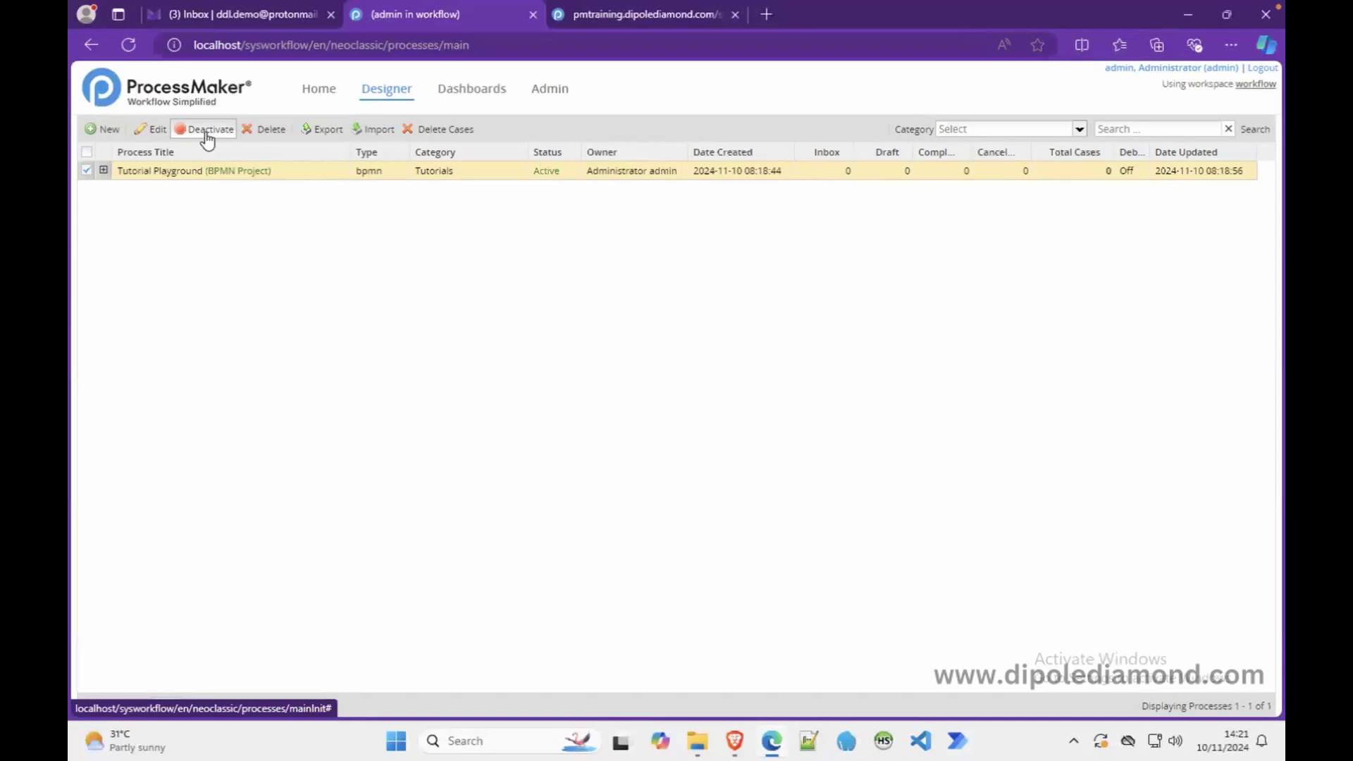
{"action": "left_click", "coordinate": [207, 133]}
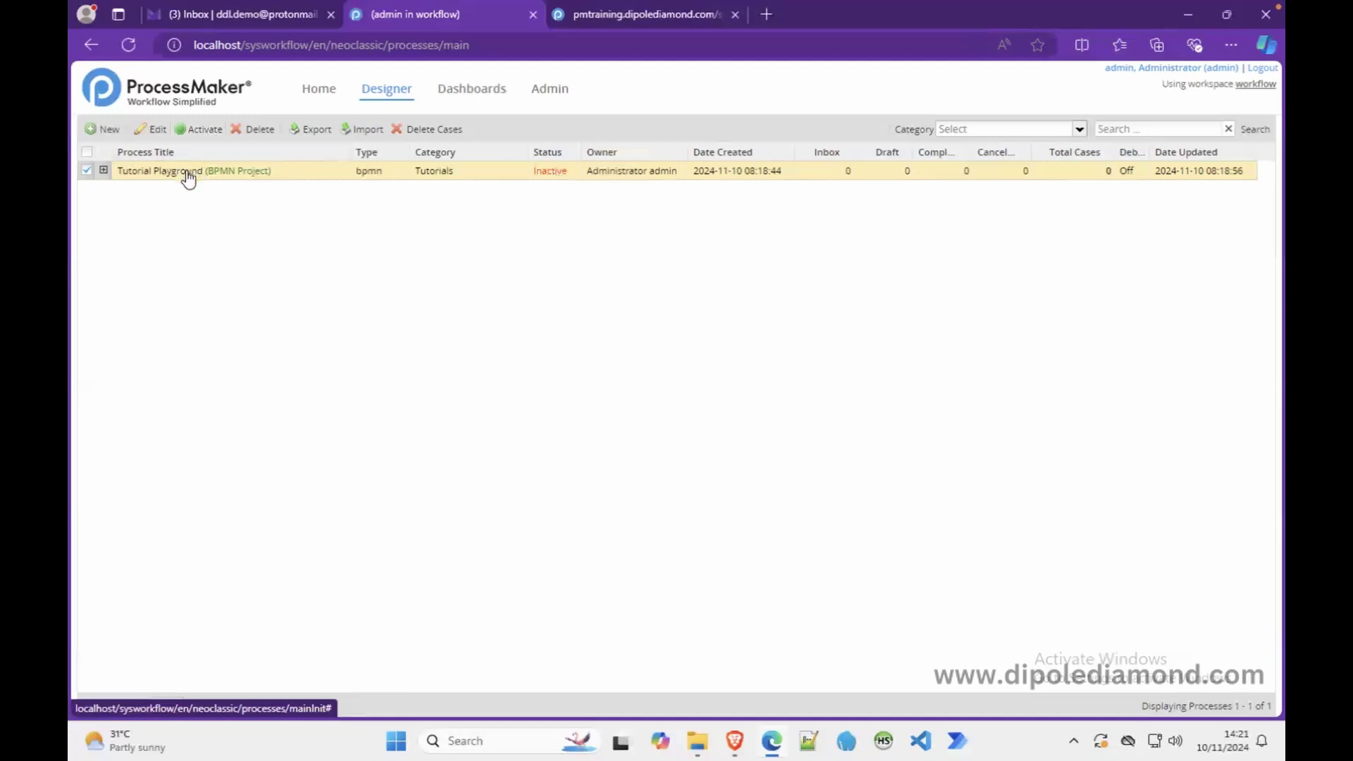
{"action": "left_click", "coordinate": [197, 130]}
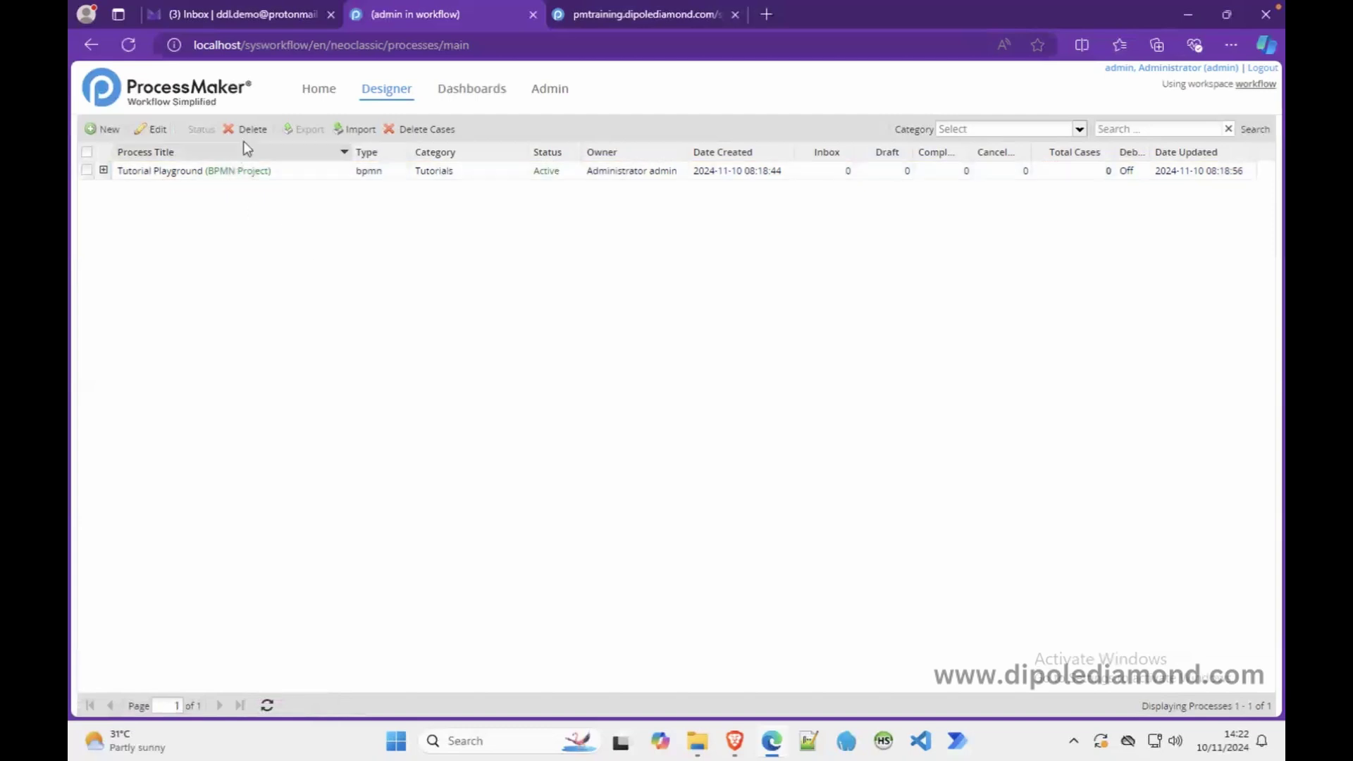
- Decline deleting Tutorial Playground, then request deletion of all its cases
{"action": "left_click", "coordinate": [88, 173]}
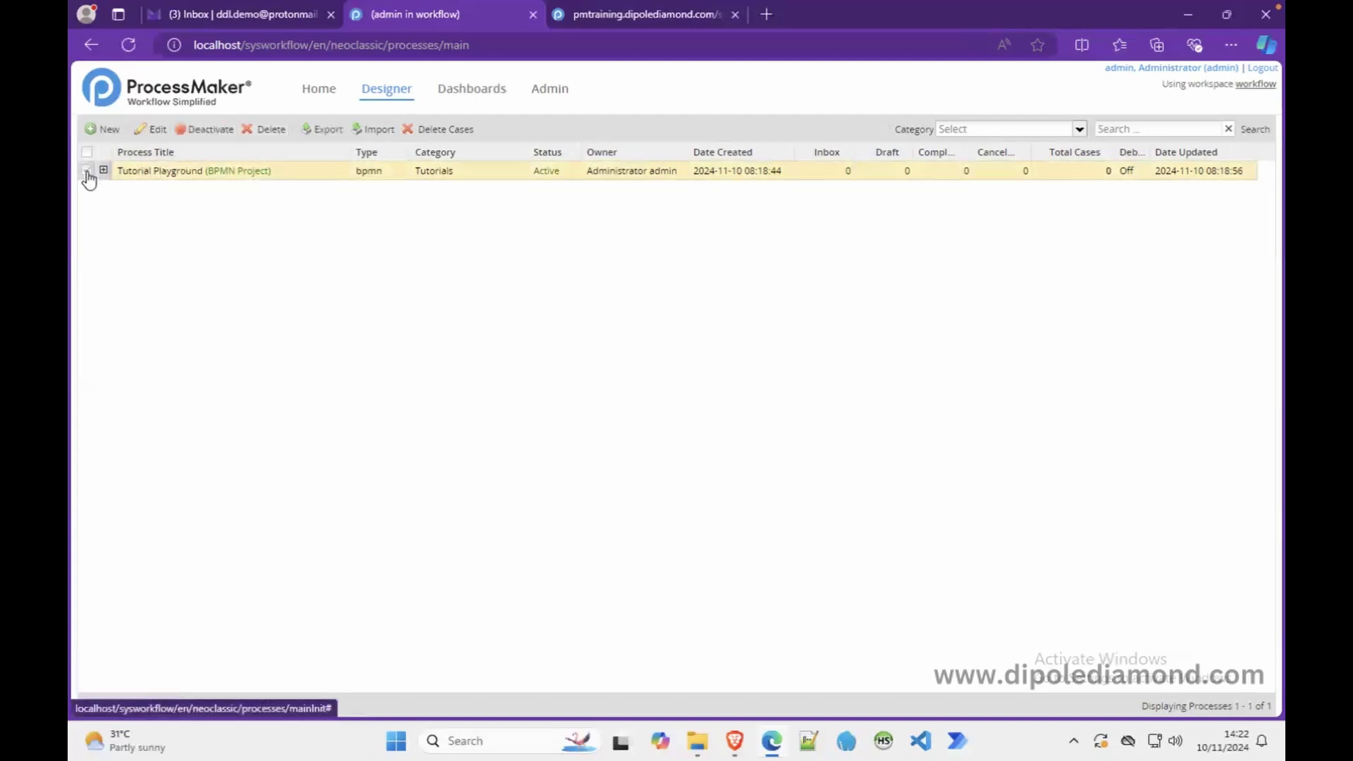
{"action": "left_click", "coordinate": [268, 129]}
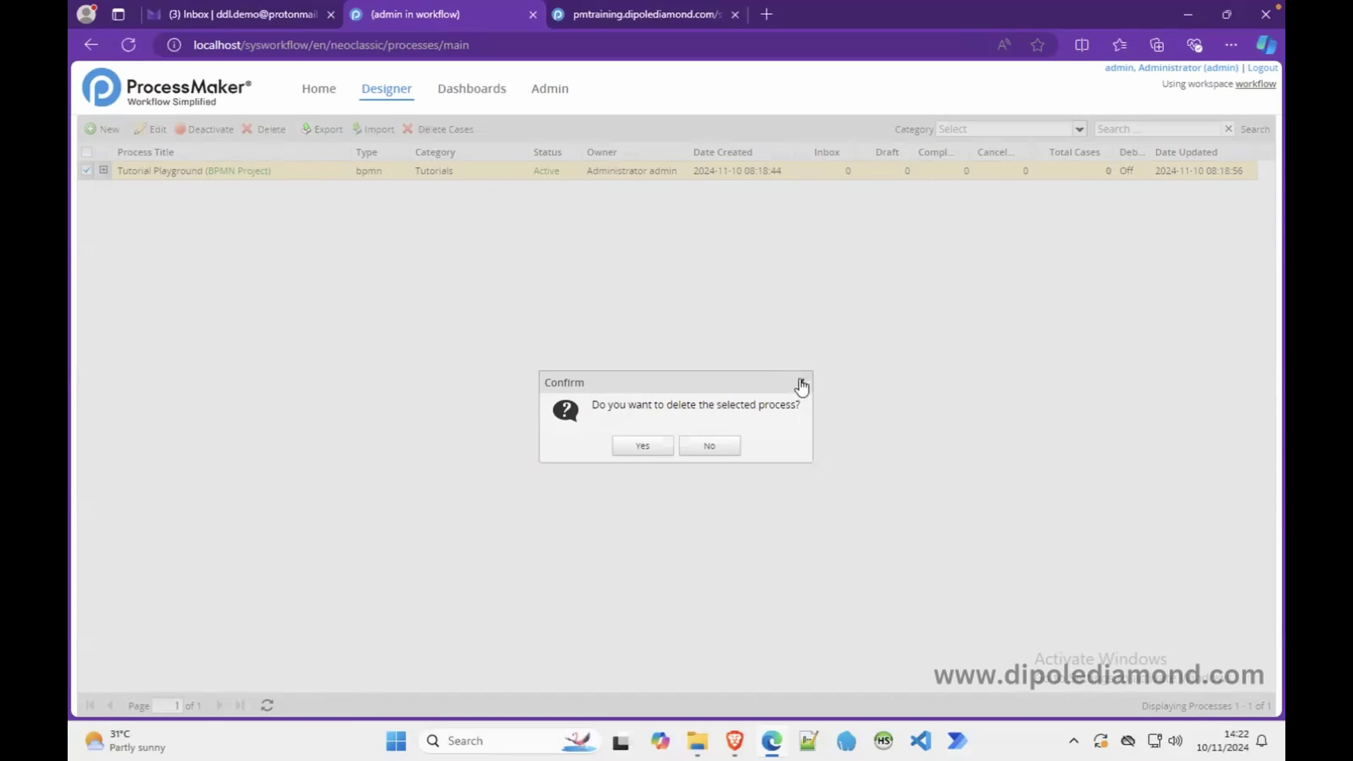
{"action": "left_click", "coordinate": [717, 445]}
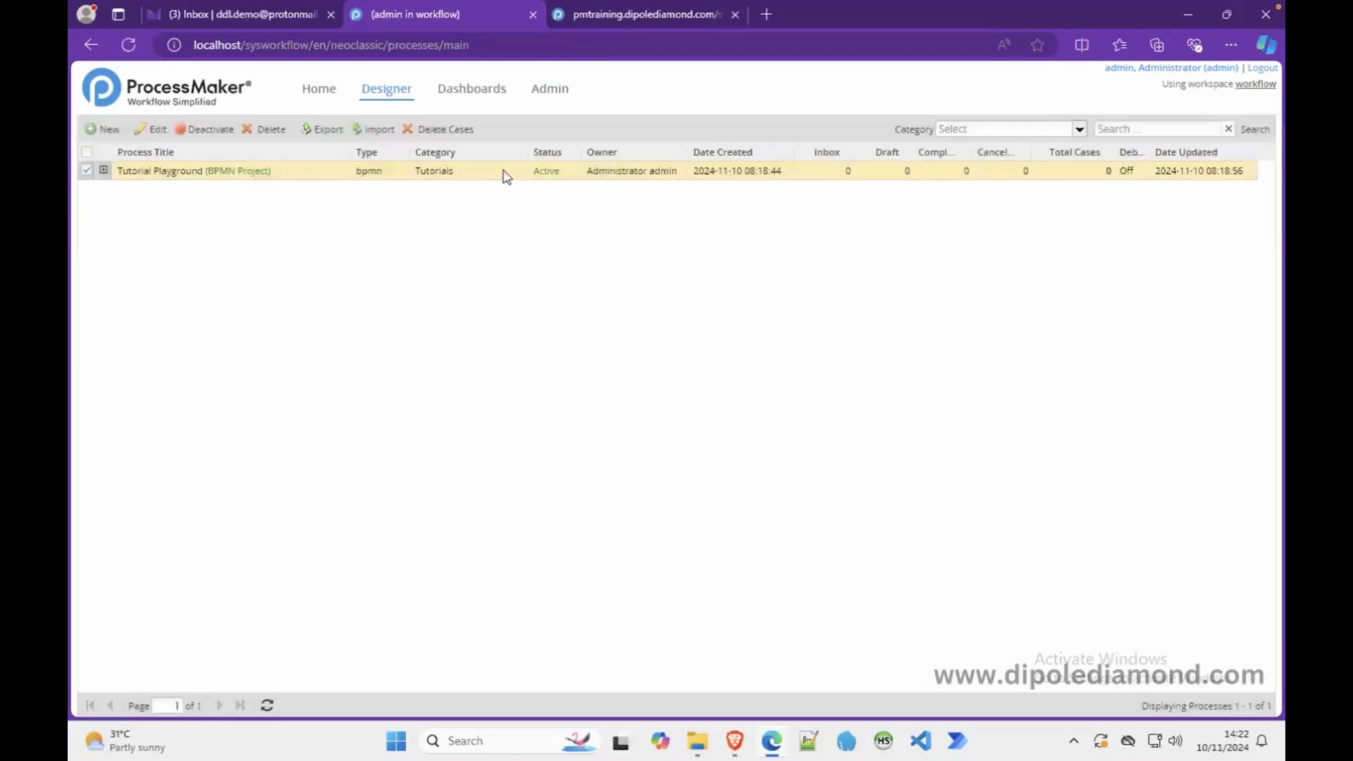
{"action": "left_click", "coordinate": [455, 130]}
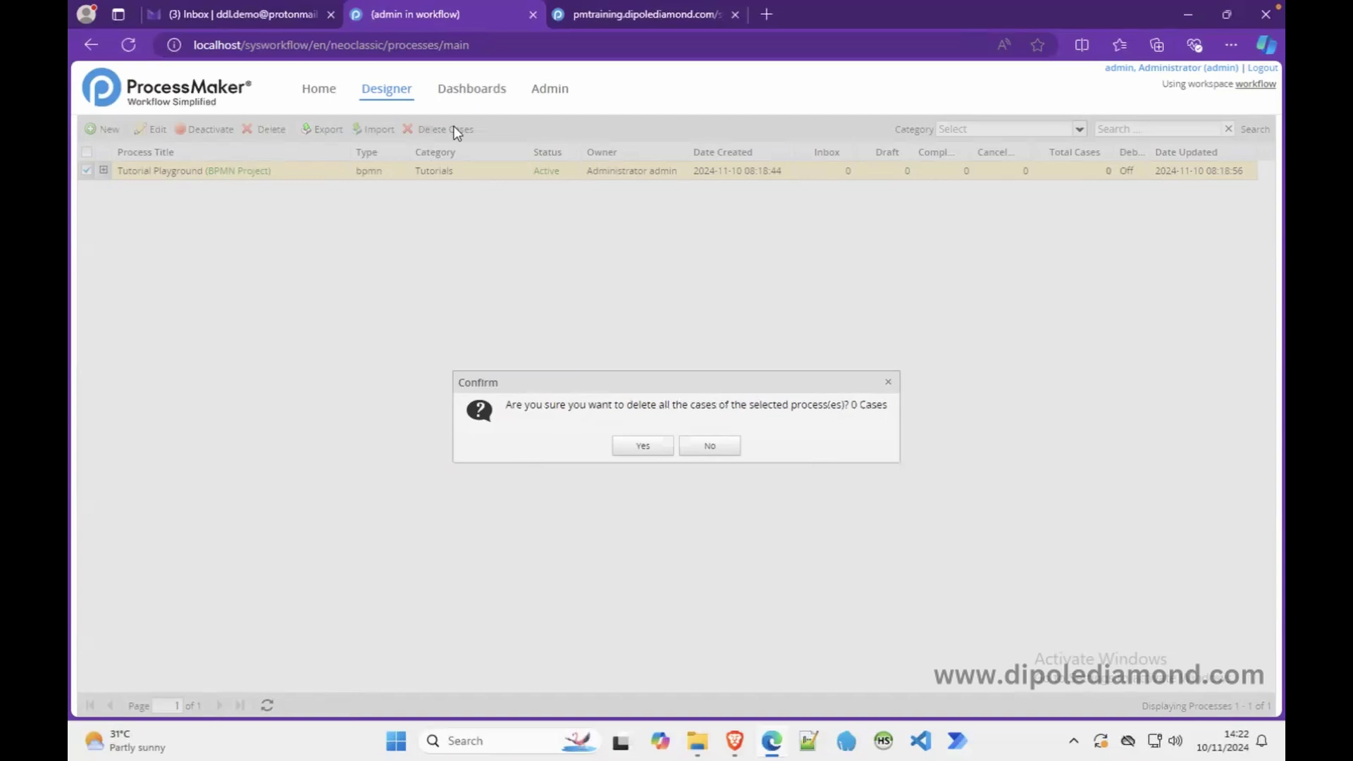
- Cancel the first prompt, then confirm deleting all Tutorial Playground cases and reselect it
{"action": "left_click", "coordinate": [723, 450]}
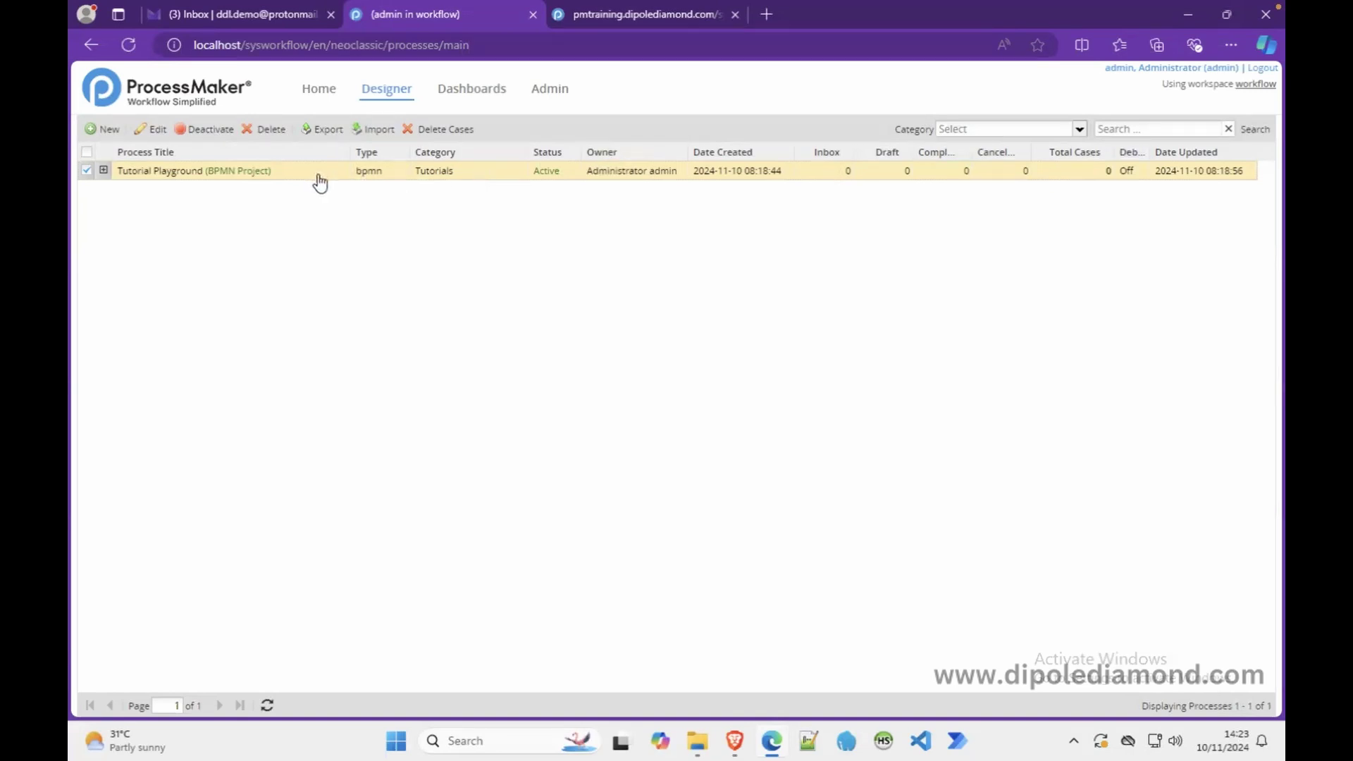
{"action": "left_click", "coordinate": [451, 131]}
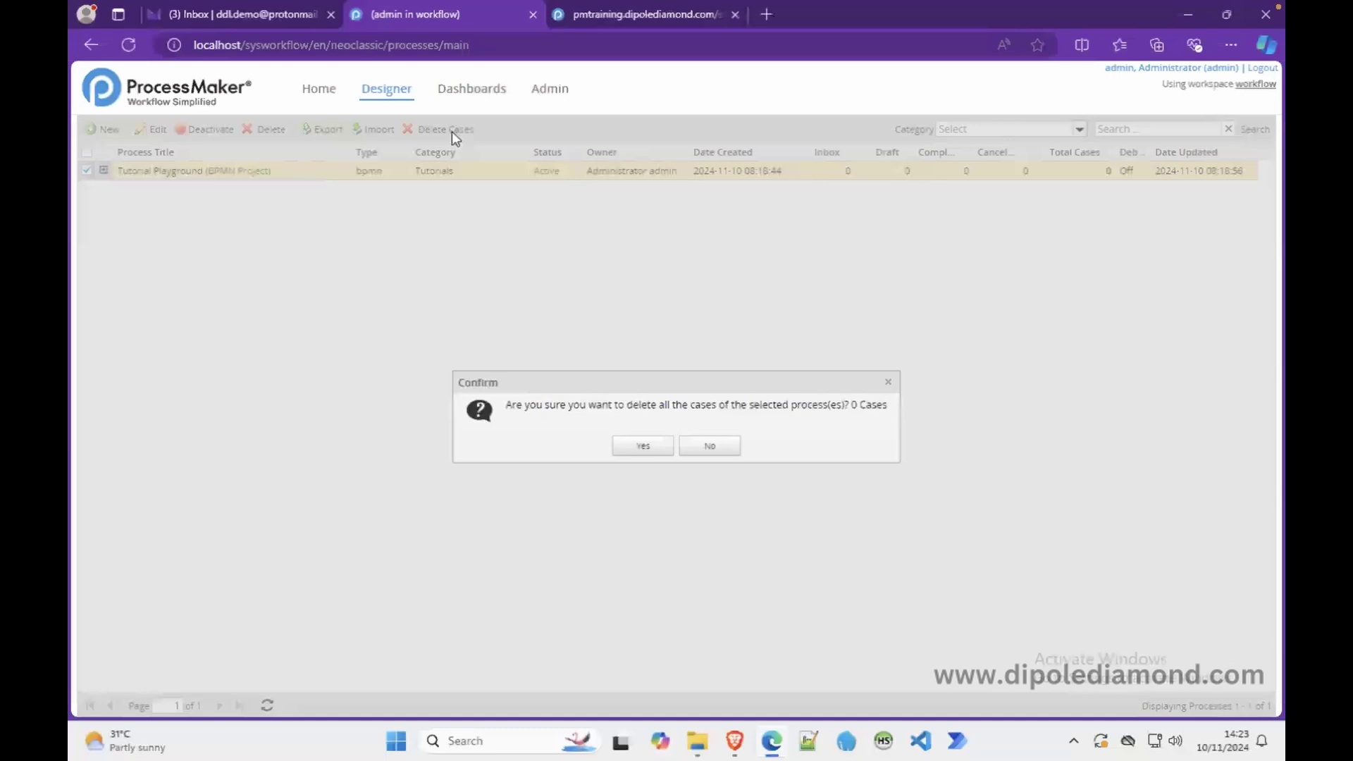
{"action": "left_click", "coordinate": [647, 447]}
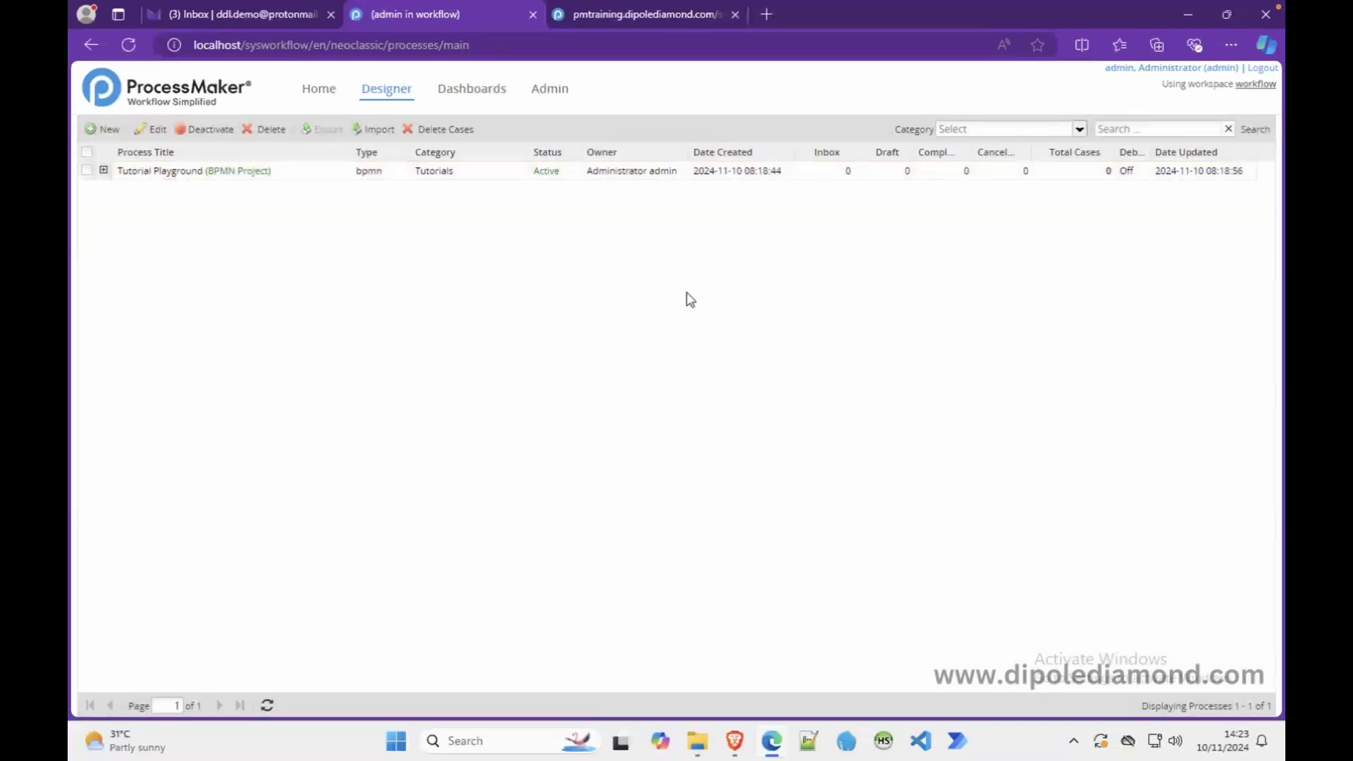
{"action": "left_click", "coordinate": [226, 171]}
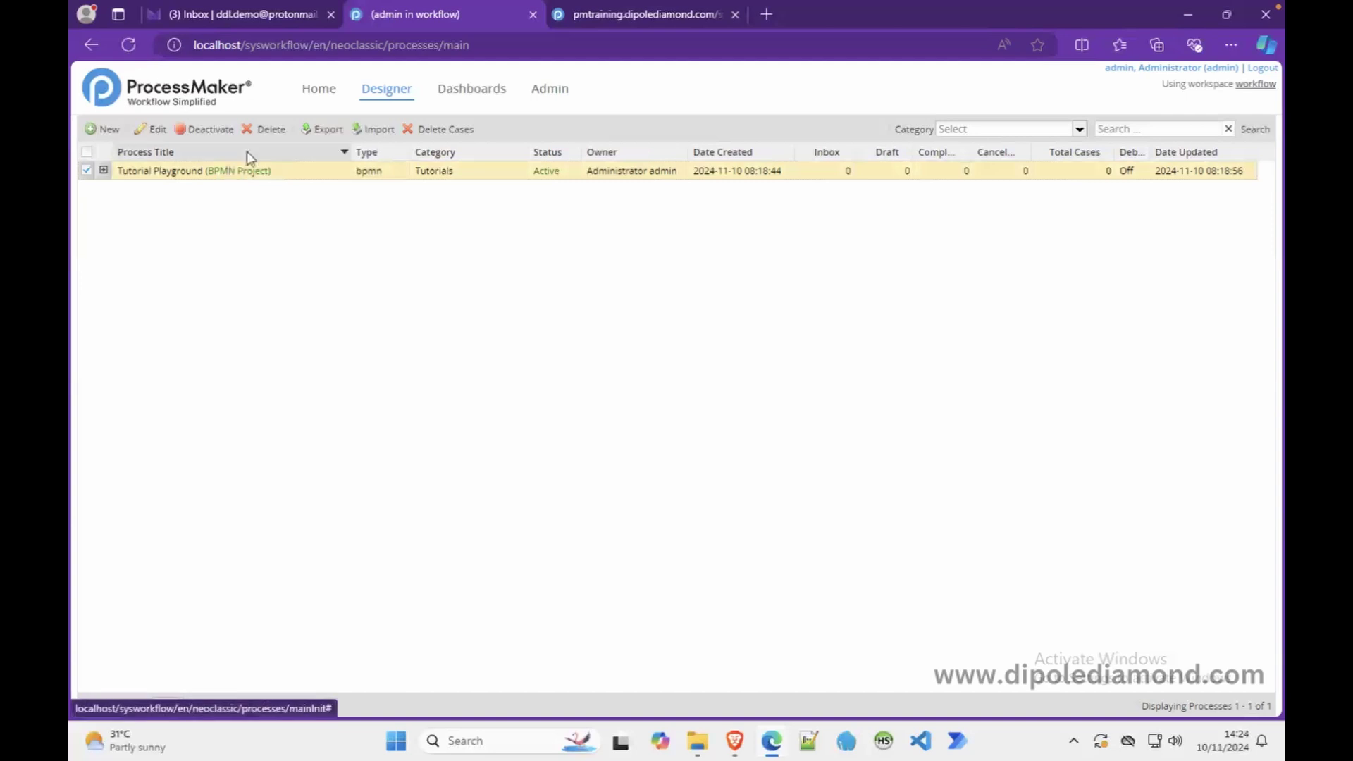
{"action": "left_click", "coordinate": [270, 134]}
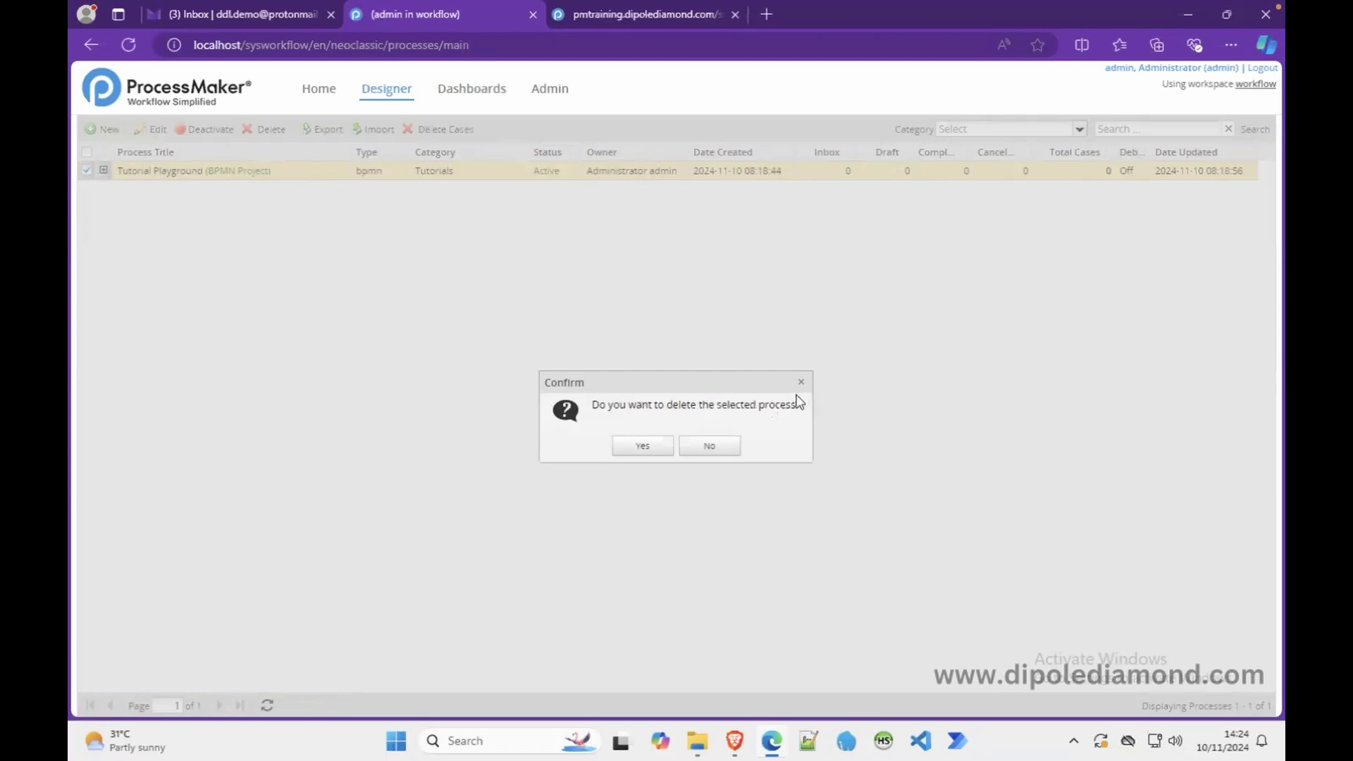
{"action": "left_click", "coordinate": [709, 449]}
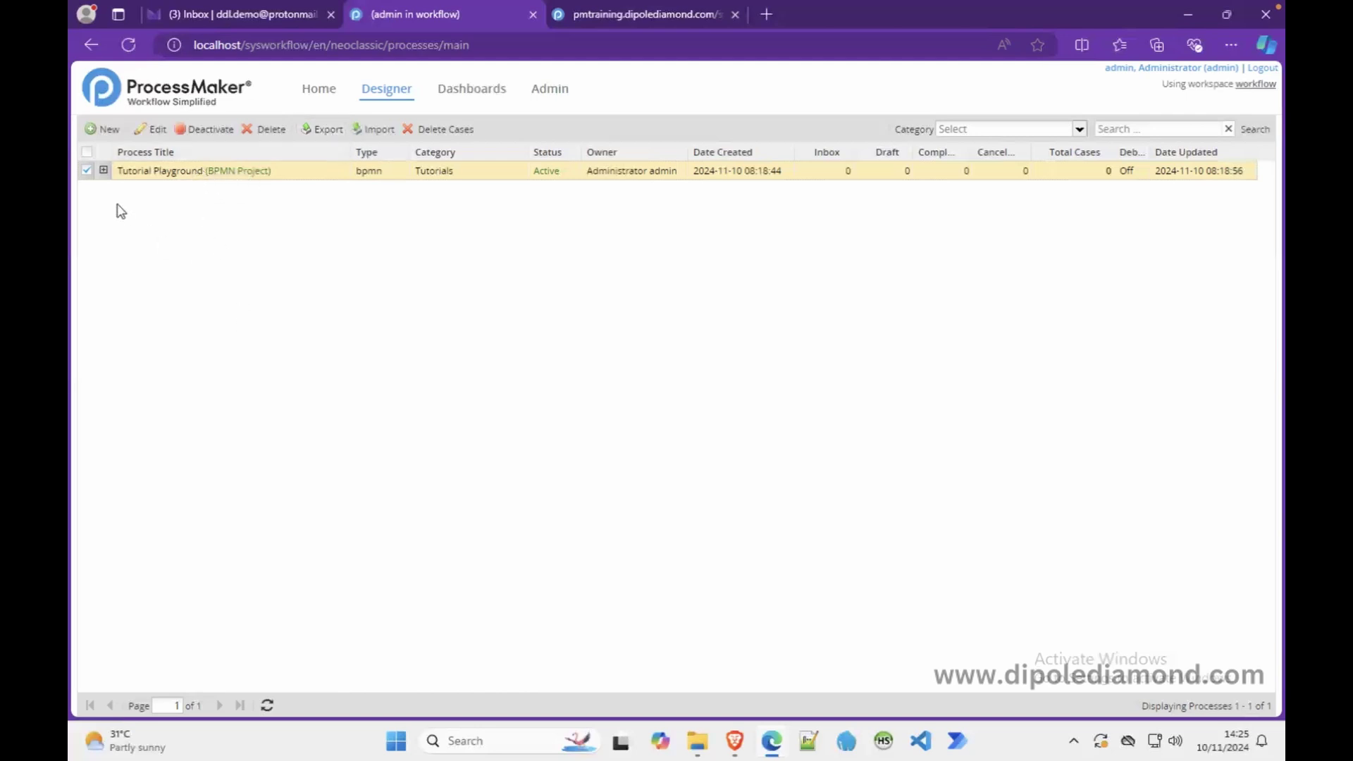
- Export Tutorial Playground as Tutorial_Playground-2.pmx and switch to the pmtraining server's login page
{"action": "left_click", "coordinate": [88, 174]}
{"action": "left_click", "coordinate": [243, 174]}
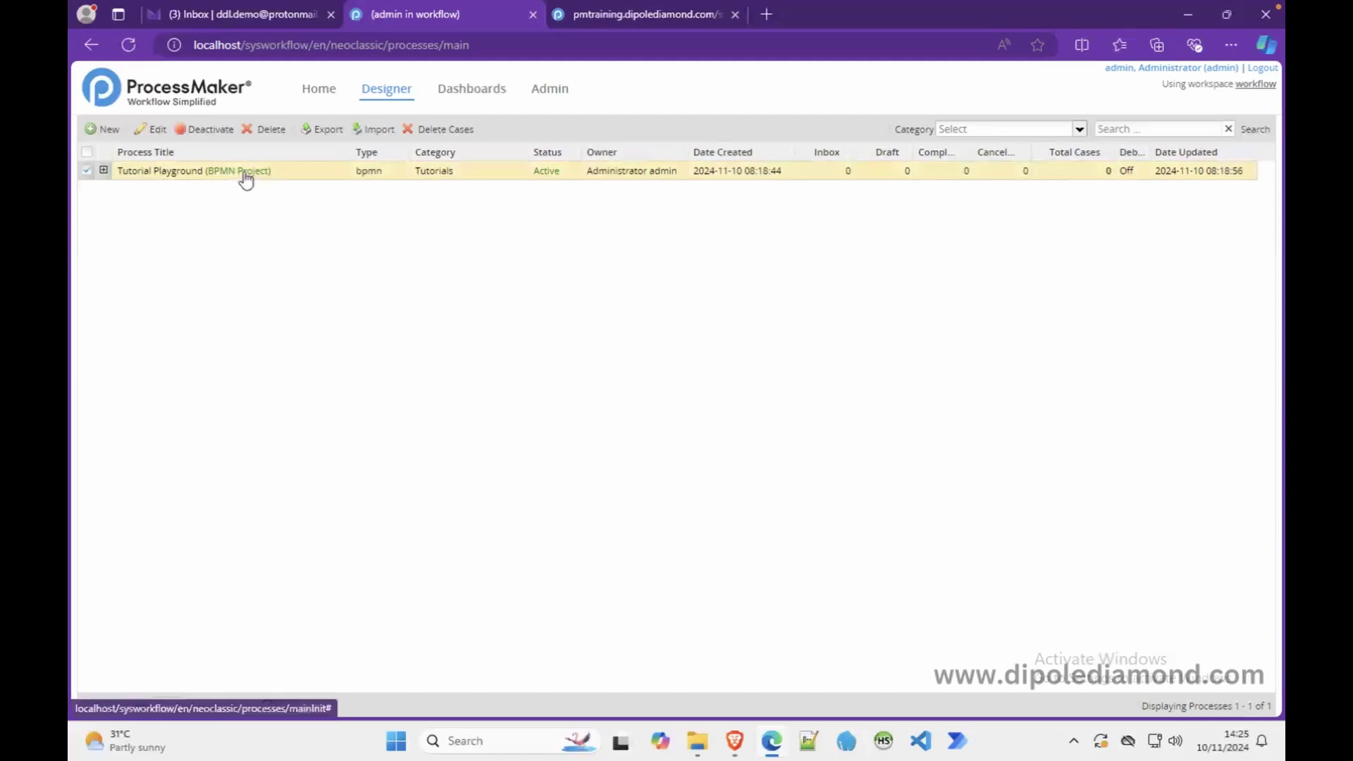
{"action": "left_click", "coordinate": [324, 133]}
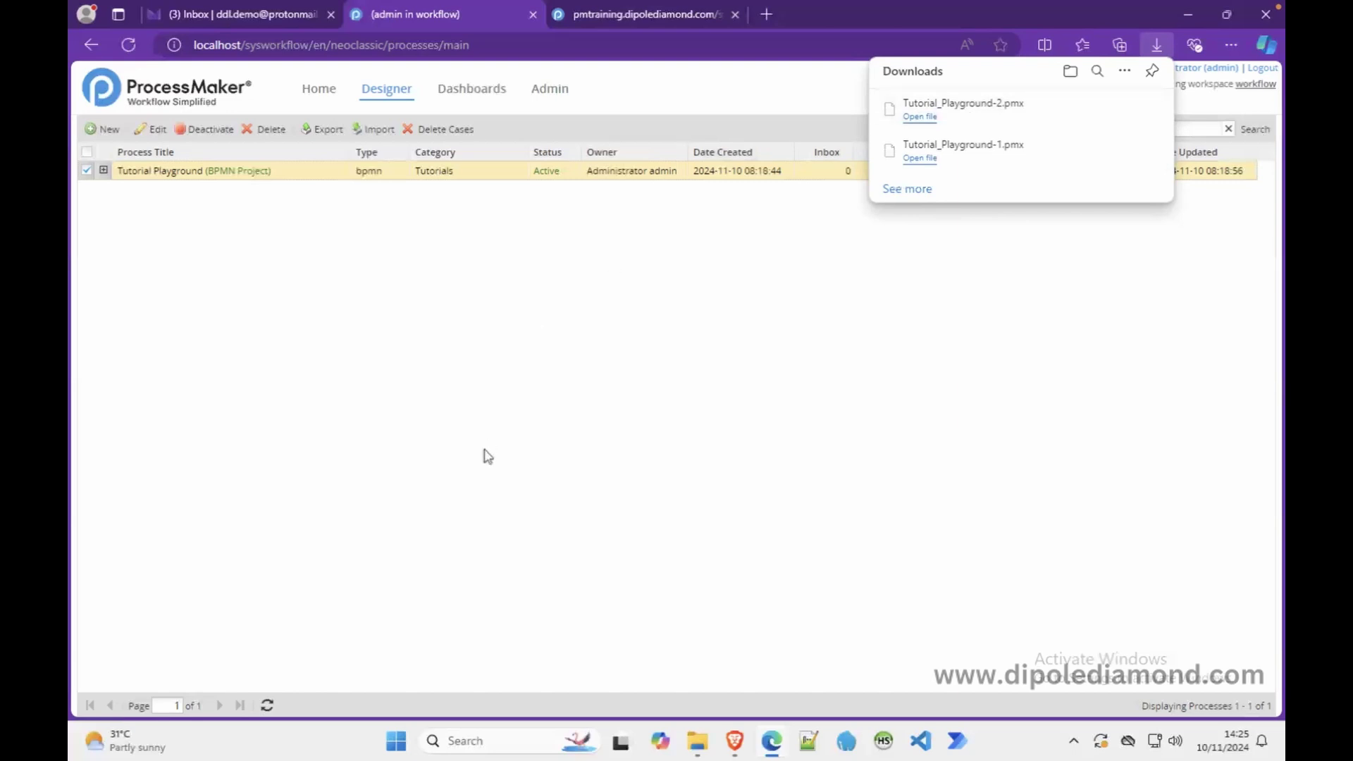
{"action": "left_click", "coordinate": [645, 19]}
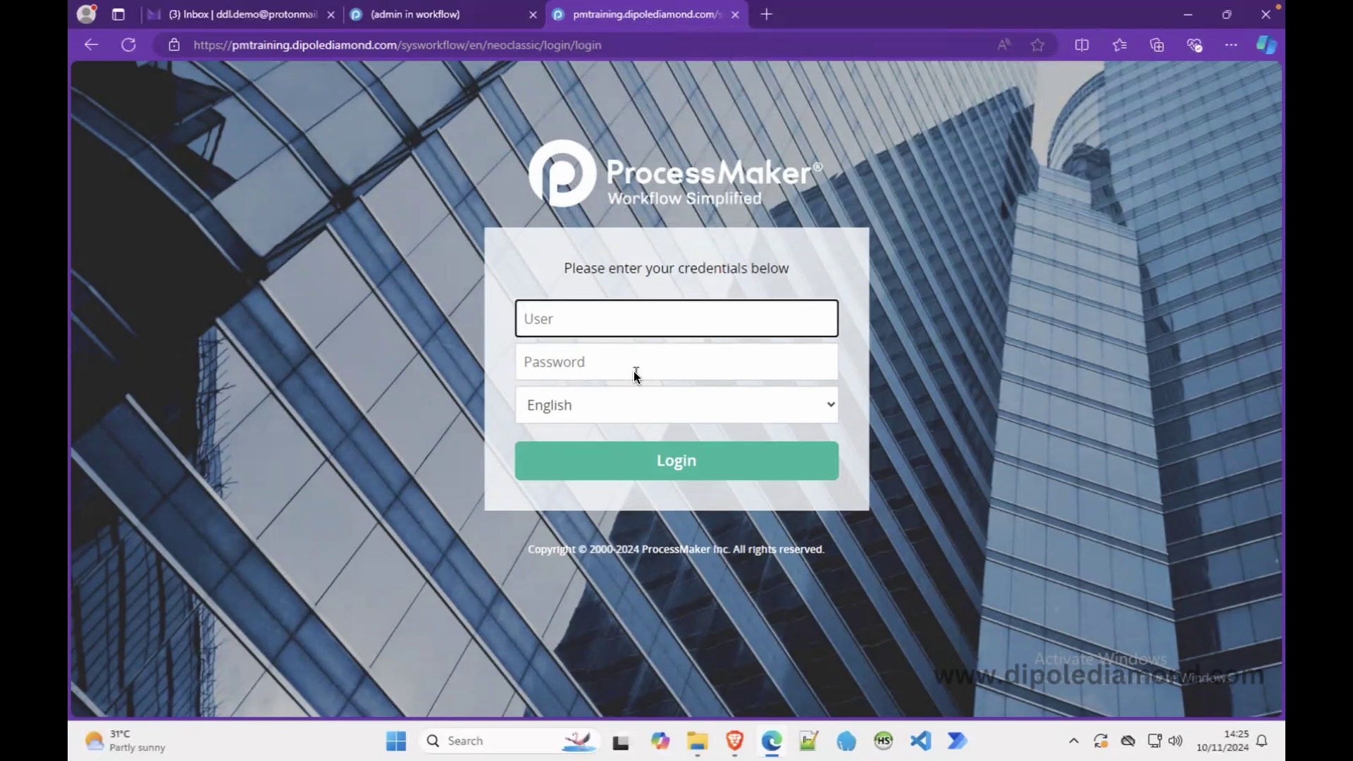
- Sign in on pmtraining with the administrator's username and password, then start a process import
{"action": "type", "text": "admin"}
{"action": "key", "text": "Tab"}
{"action": "type", "text": "admin1"}
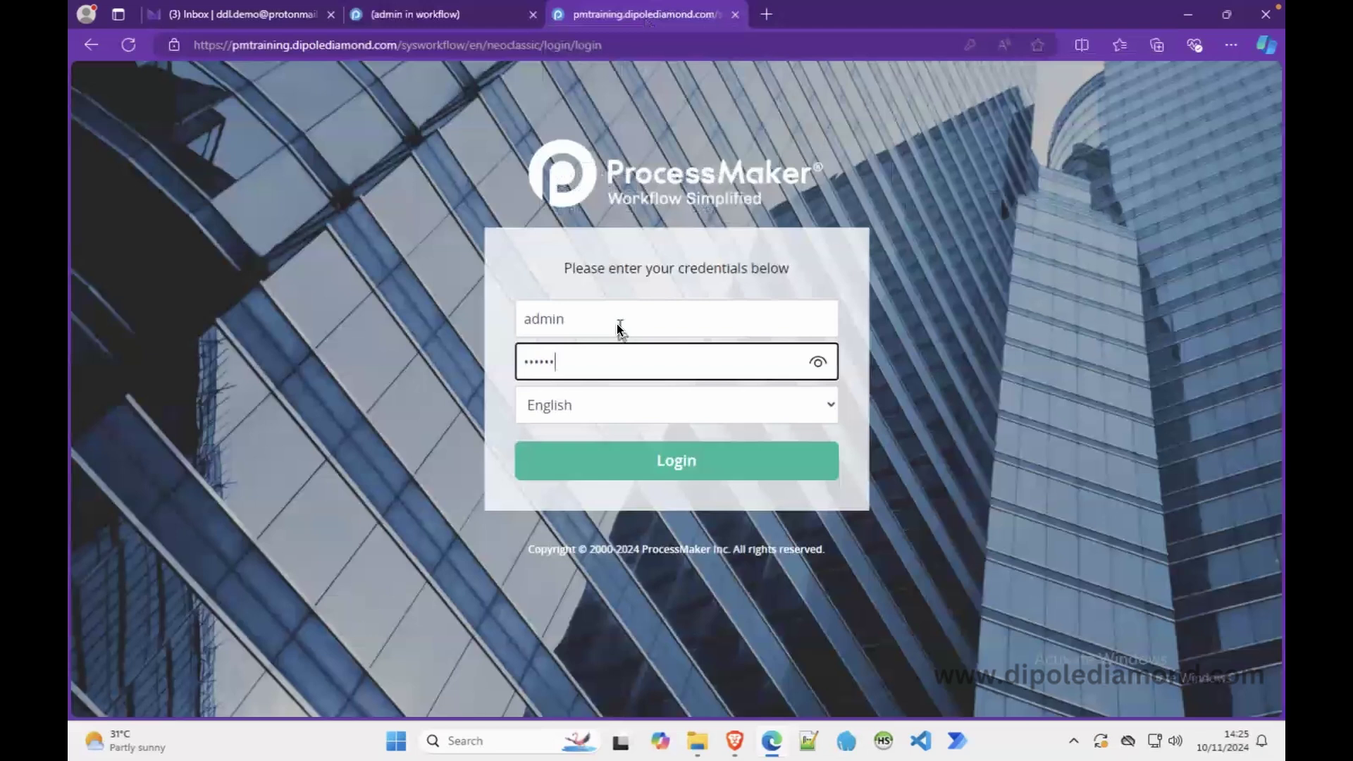
{"action": "key", "text": "Return"}
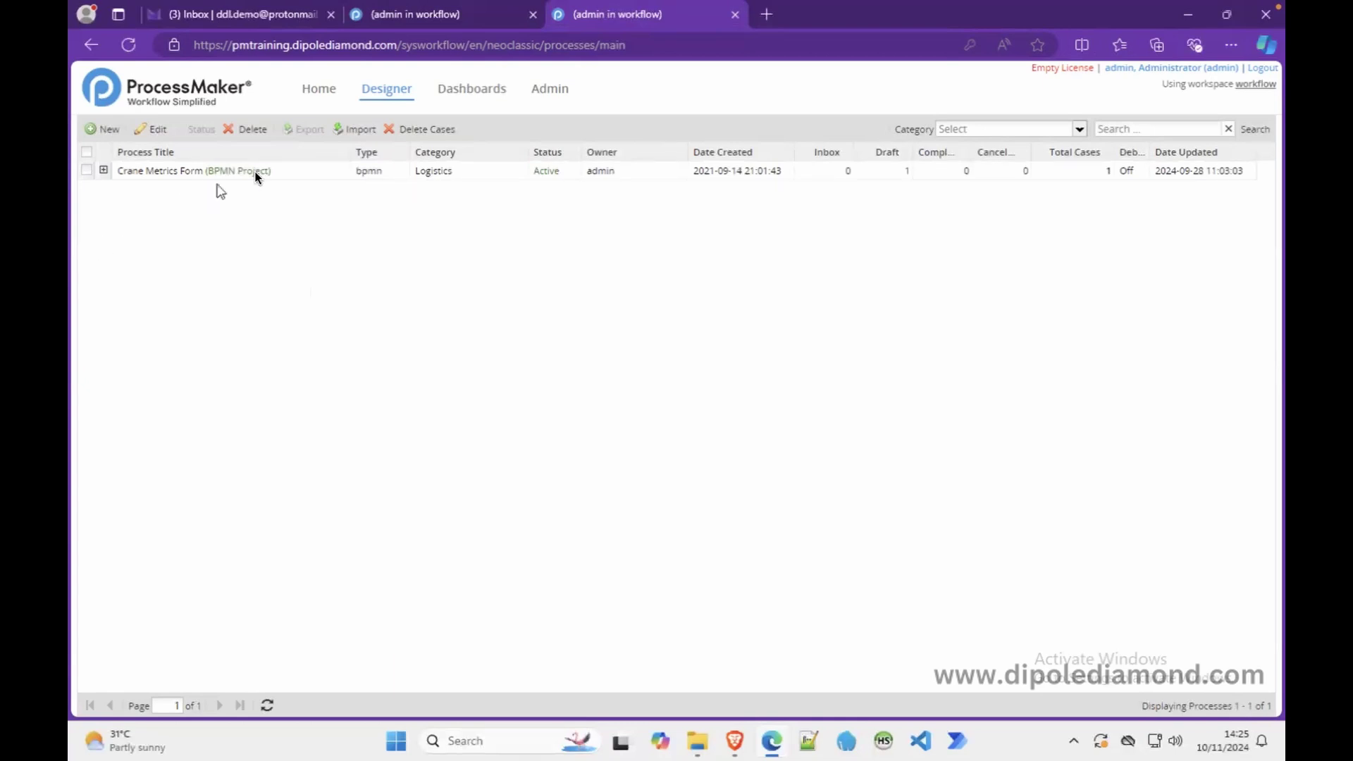
{"action": "left_click", "coordinate": [344, 131]}
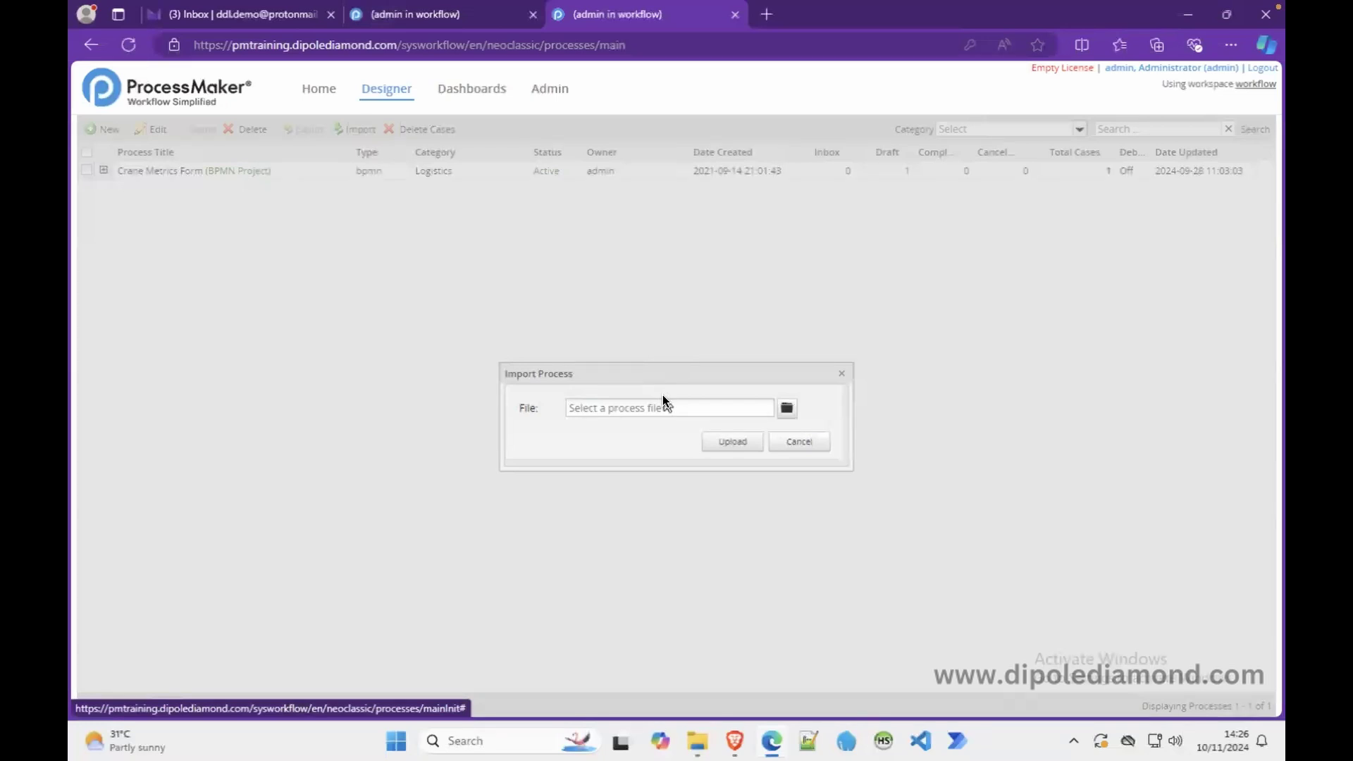
- Upload Tutorial_Playground-2.pmx for import on pmtraining, then return to the localhost process list
{"action": "left_click", "coordinate": [786, 409]}
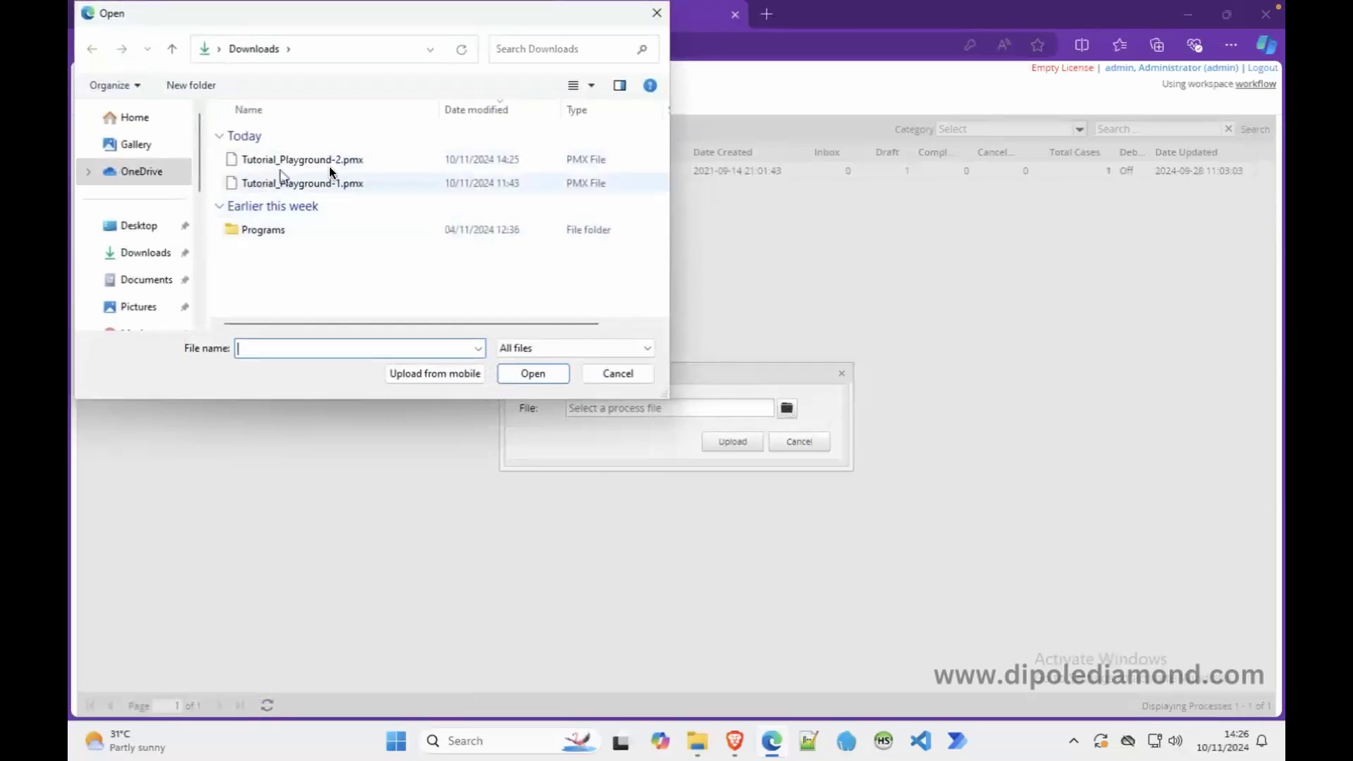
{"action": "left_click", "coordinate": [279, 164]}
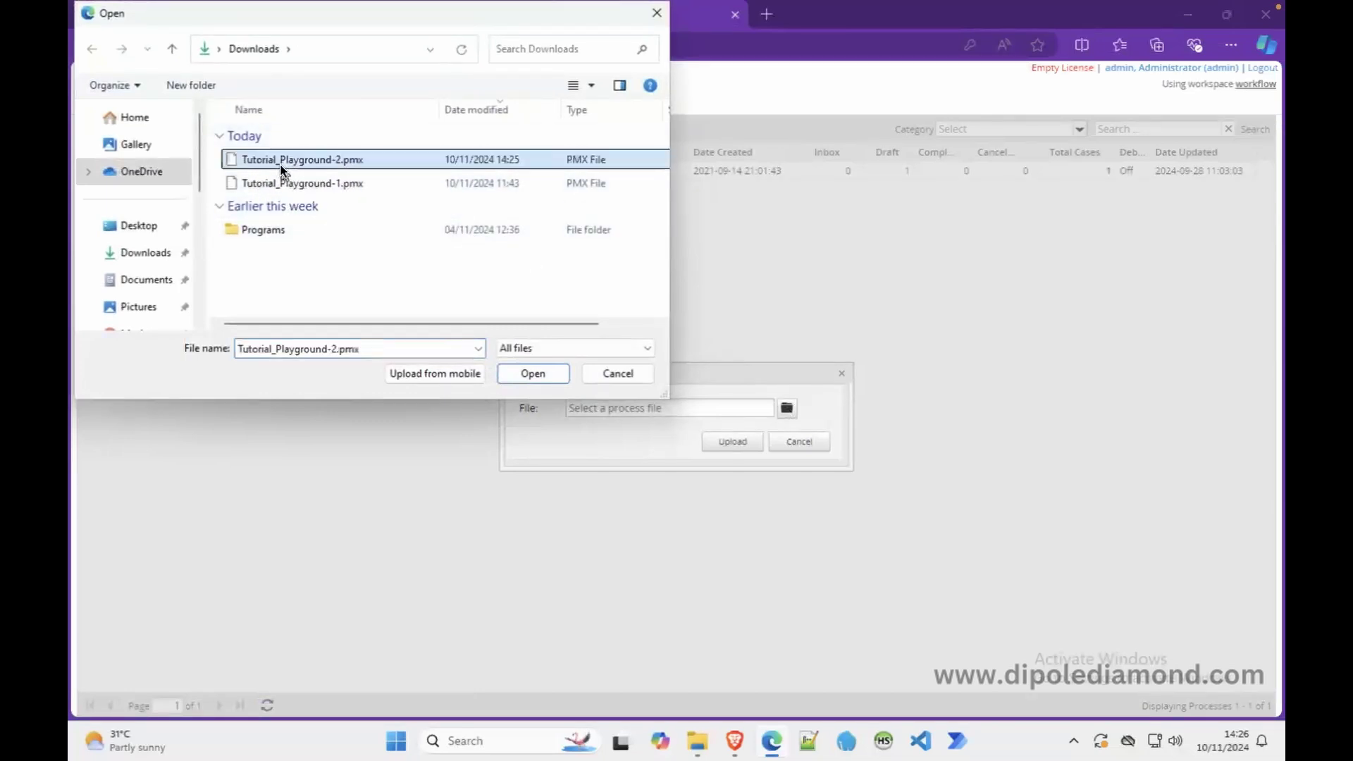
{"action": "left_click", "coordinate": [533, 374]}
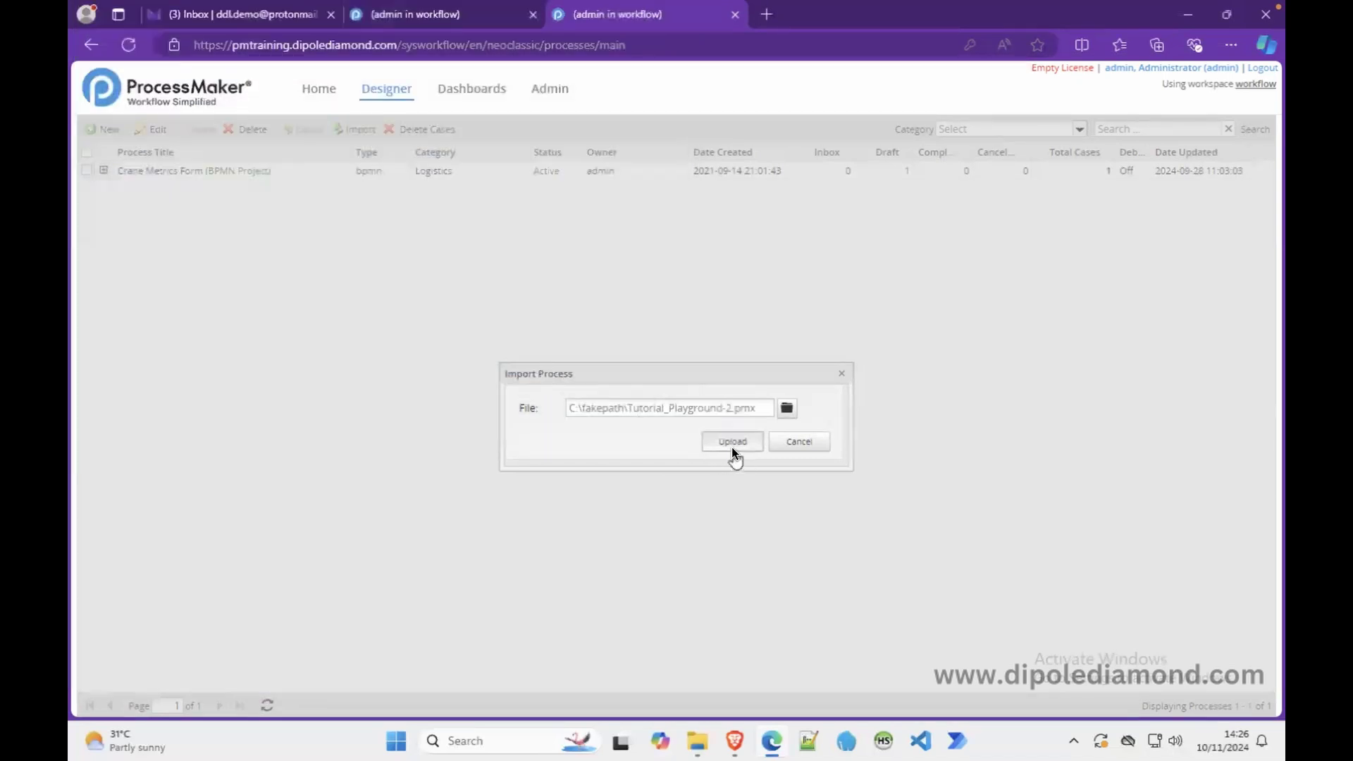
{"action": "left_click", "coordinate": [732, 442]}
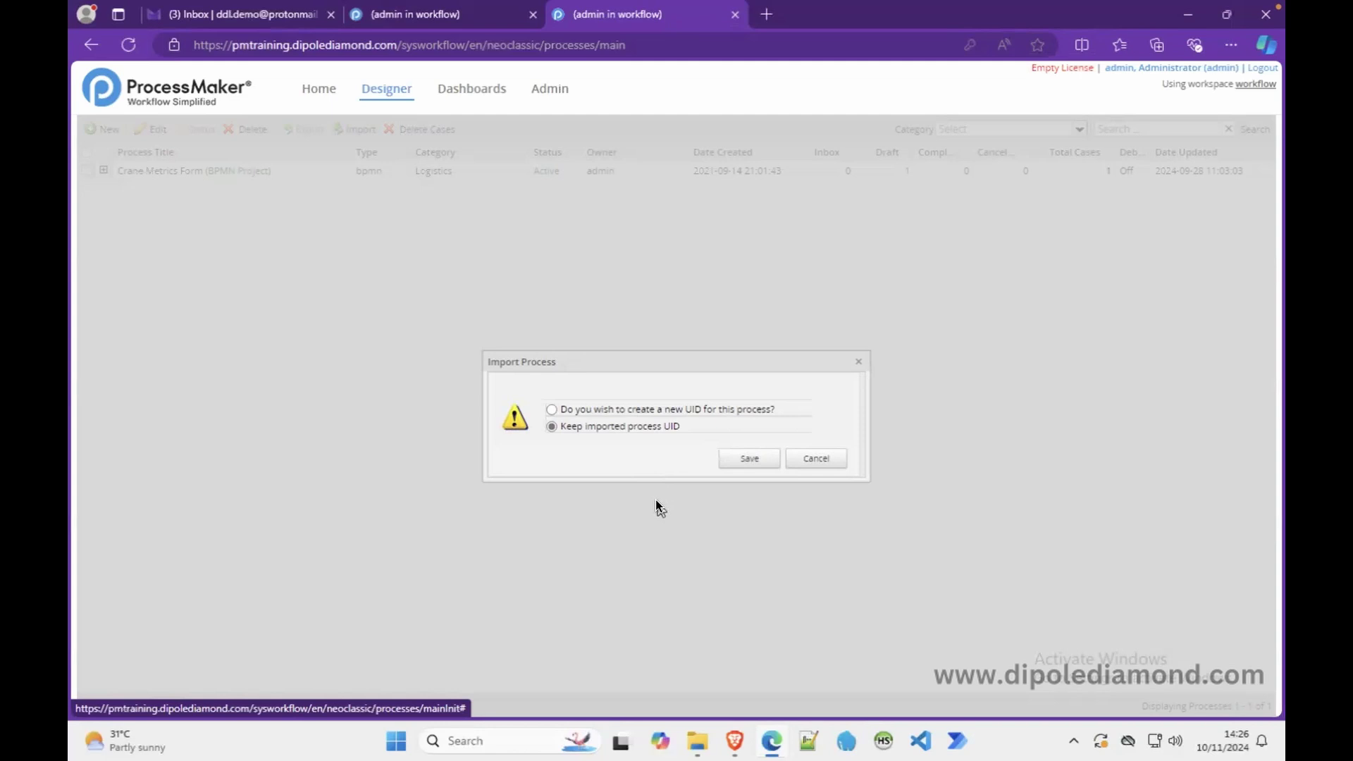
{"action": "left_click", "coordinate": [453, 15]}
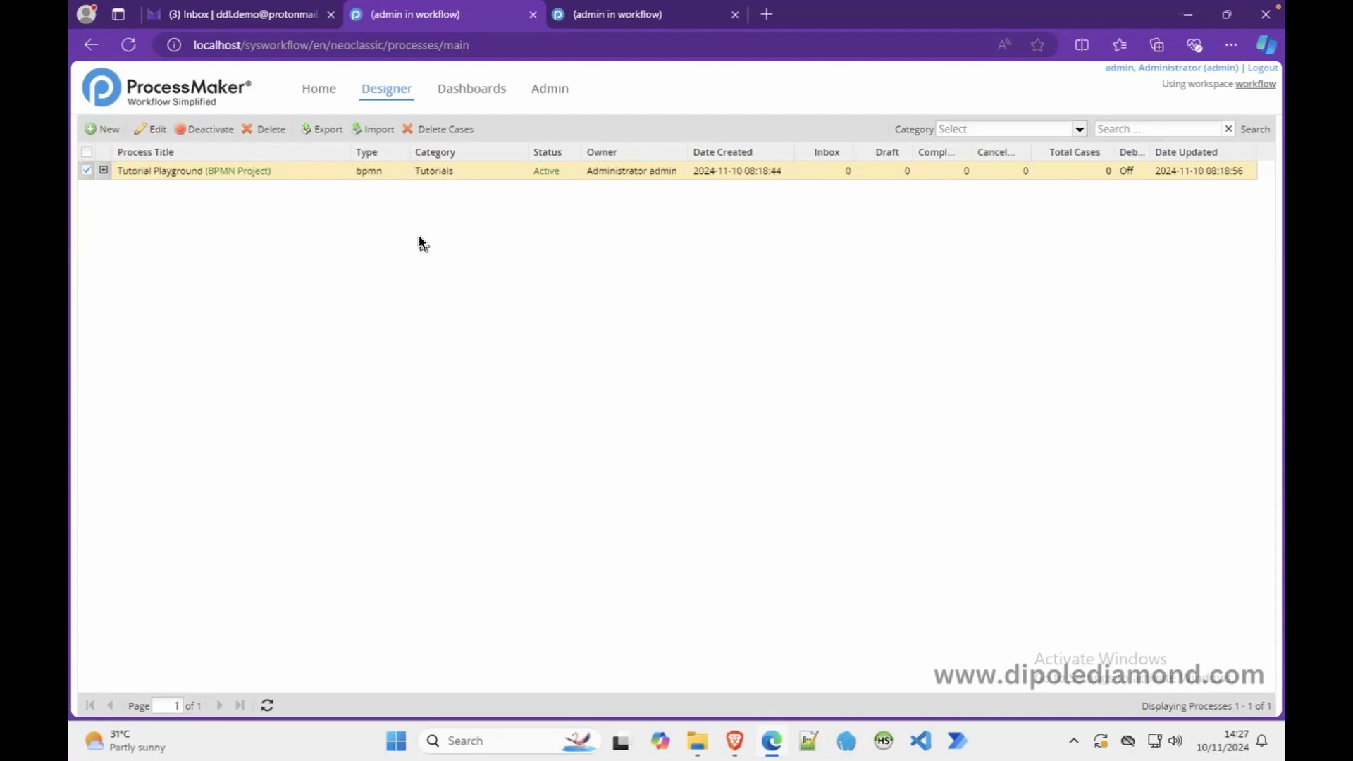
- Return to the pmtraining tab showing the pending Import Process UID prompt
{"action": "left_click", "coordinate": [607, 19]}
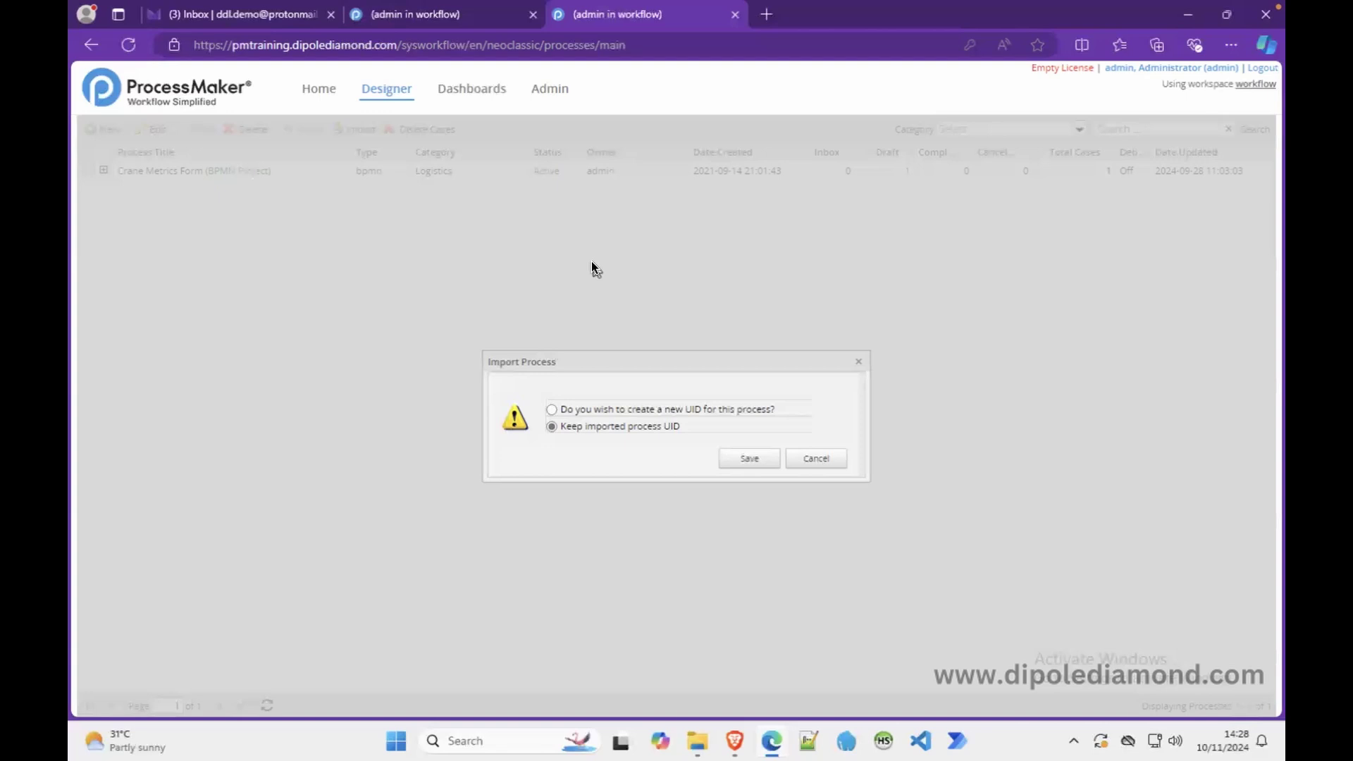
- Save the import keeping the imported process UID and open Tutorial Playground in the designer
{"action": "left_click", "coordinate": [748, 462]}
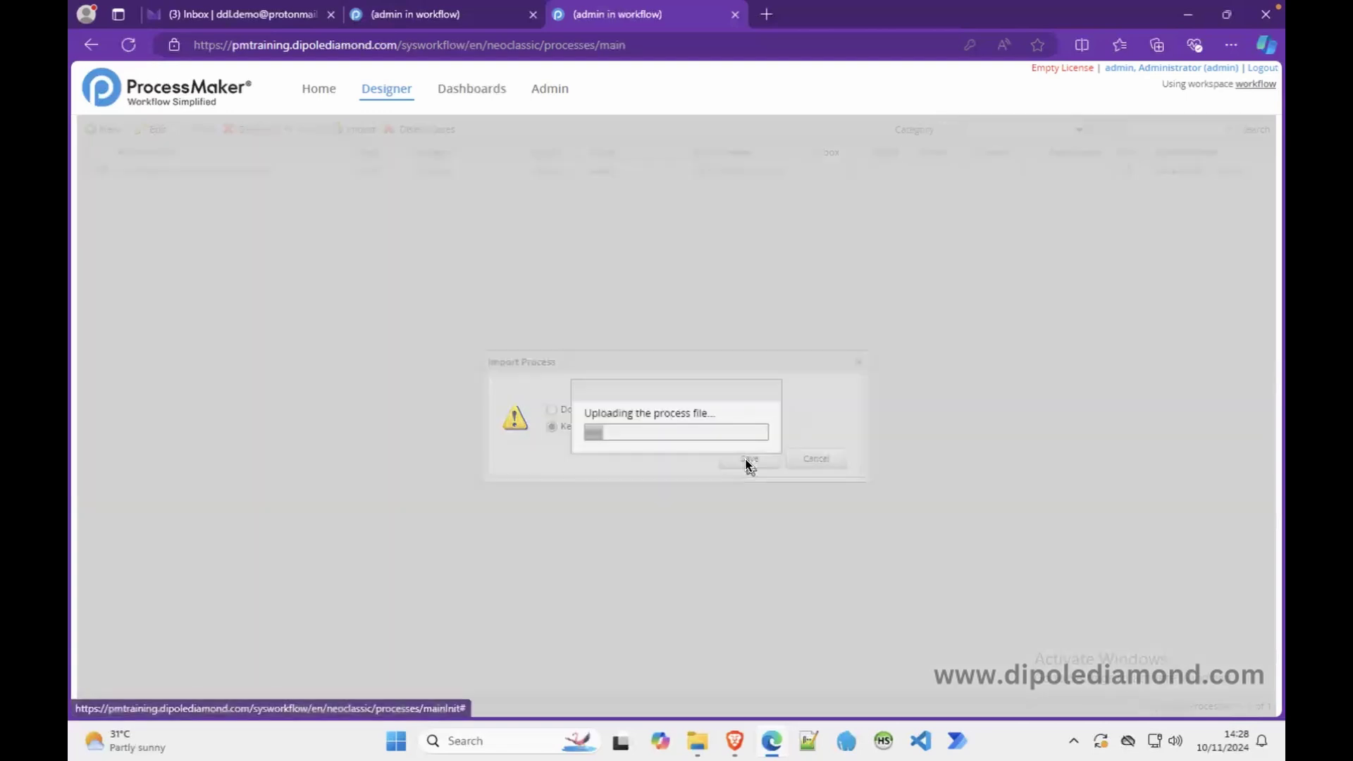
{"action": "left_click", "coordinate": [748, 459]}
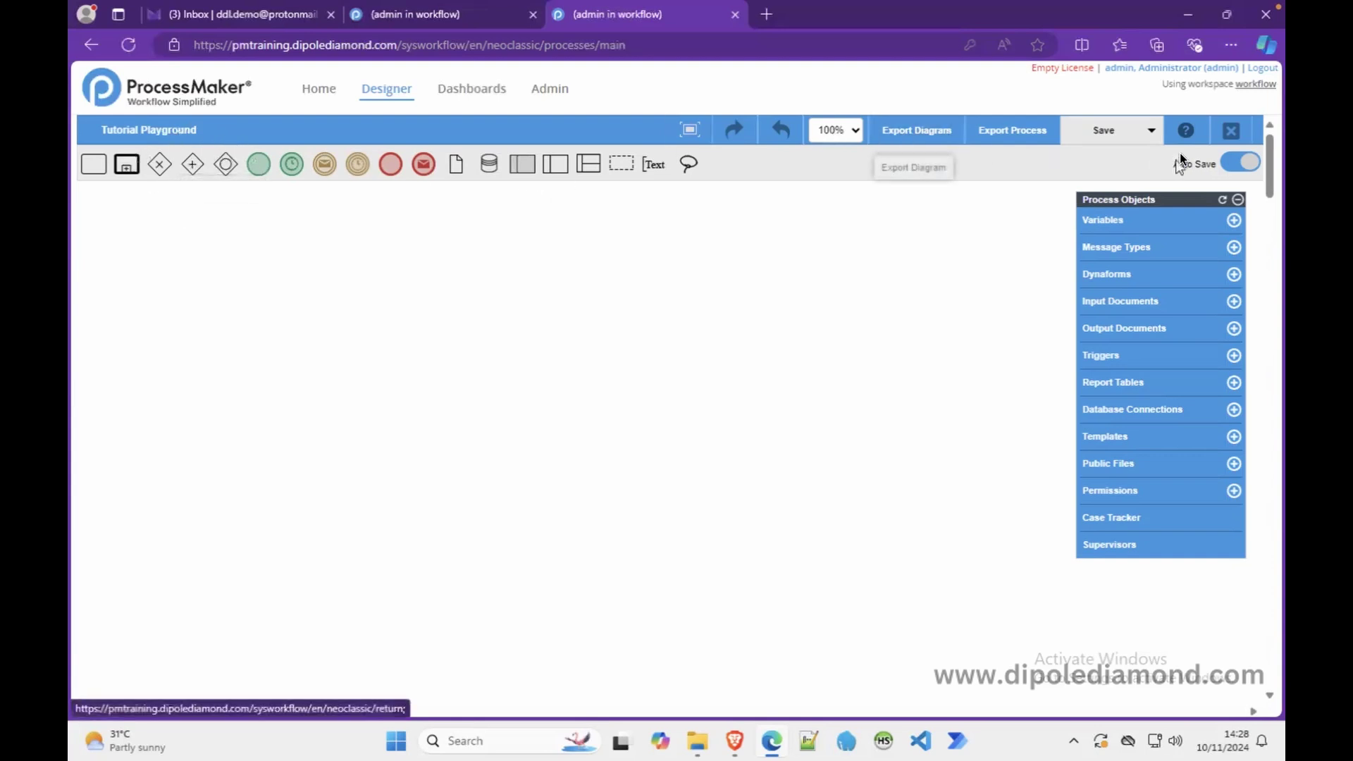
- Close the Tutorial Playground designer, log out of pmtraining, and check the localhost session
{"action": "left_click", "coordinate": [1230, 129]}
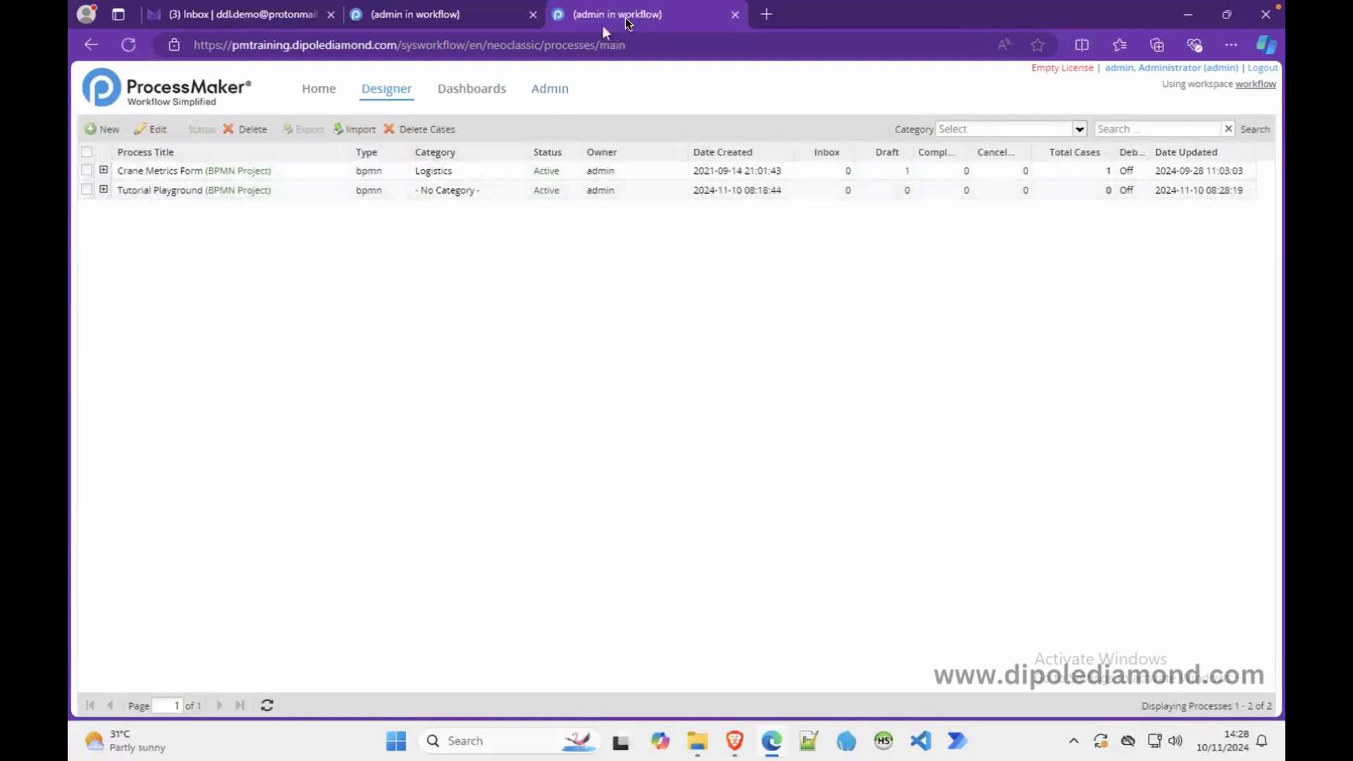
{"action": "left_click", "coordinate": [1261, 68]}
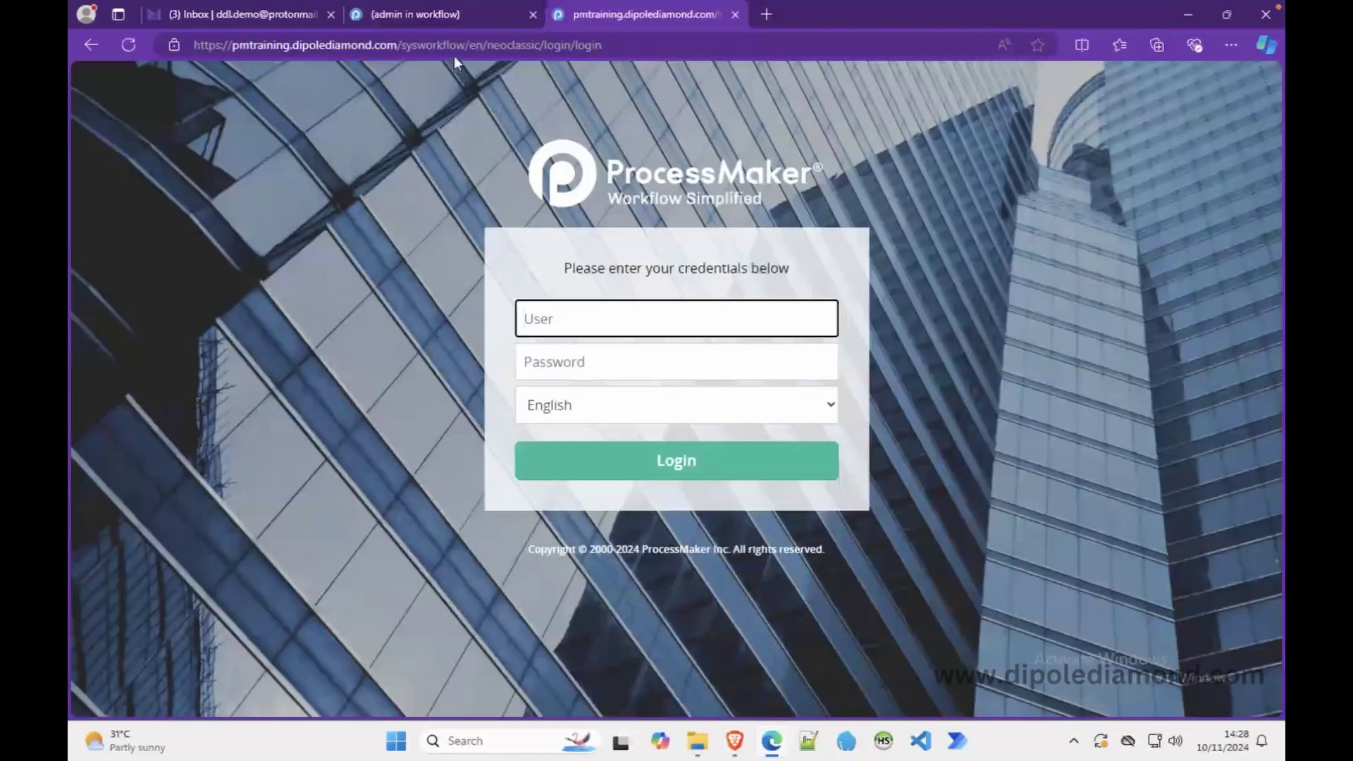
{"action": "left_click", "coordinate": [421, 15]}
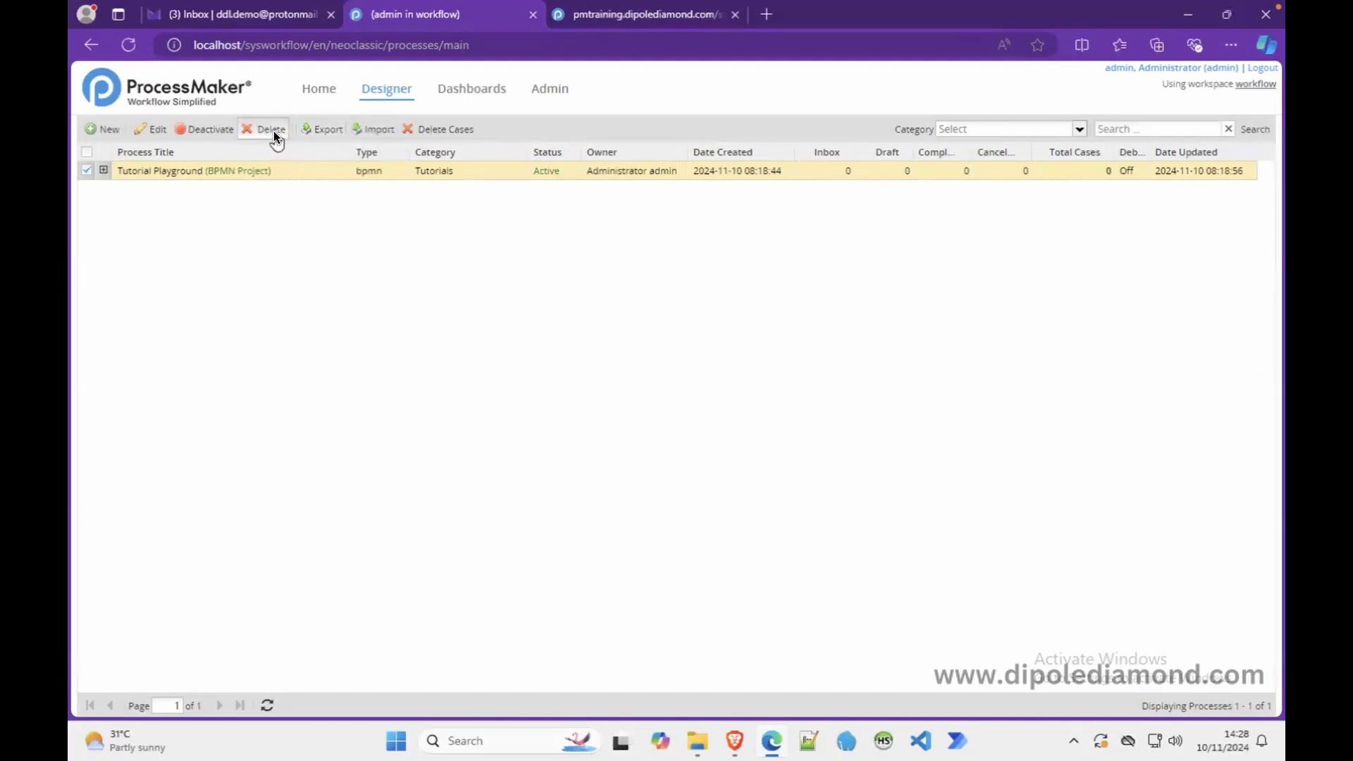
- Log back in to the pmtraining server with the admin account credentials
{"action": "left_click", "coordinate": [590, 19]}
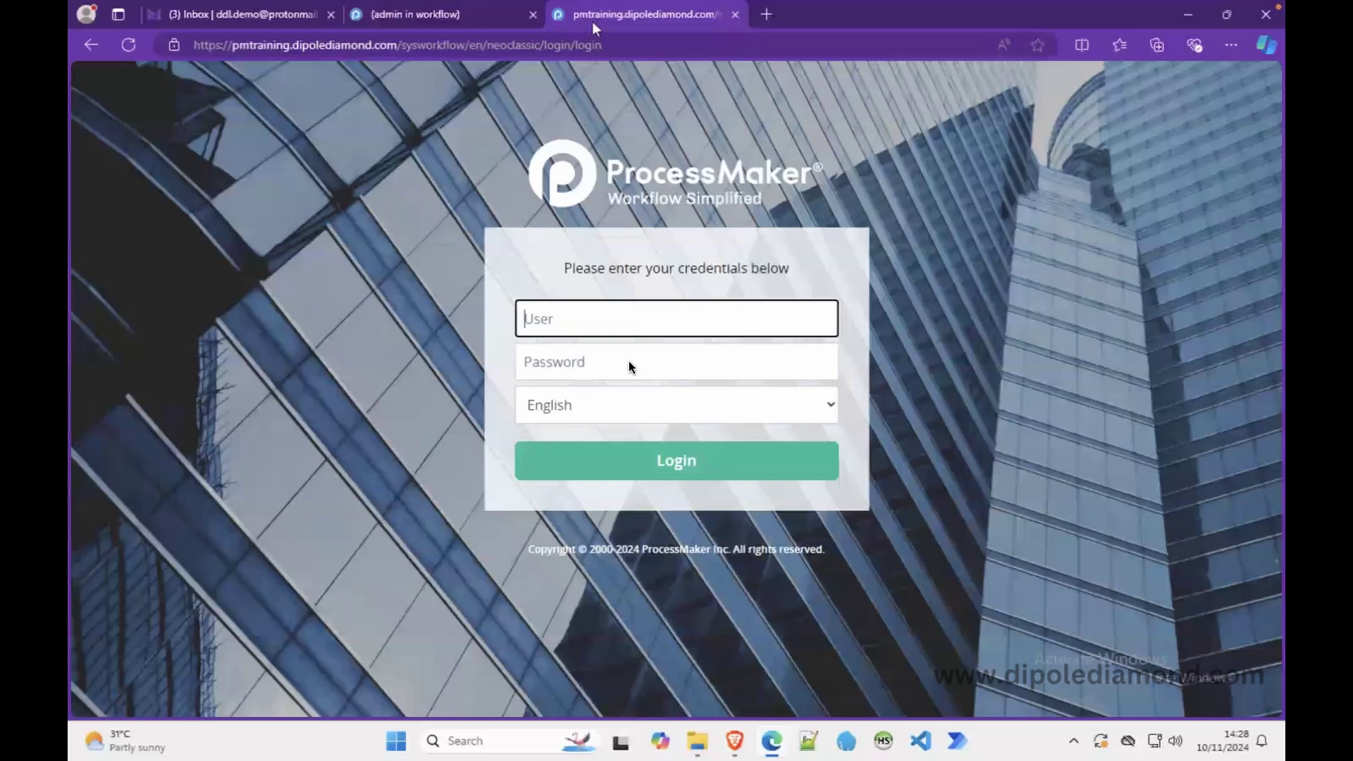
{"action": "type", "text": "admin"}
{"action": "key", "text": "Tab"}
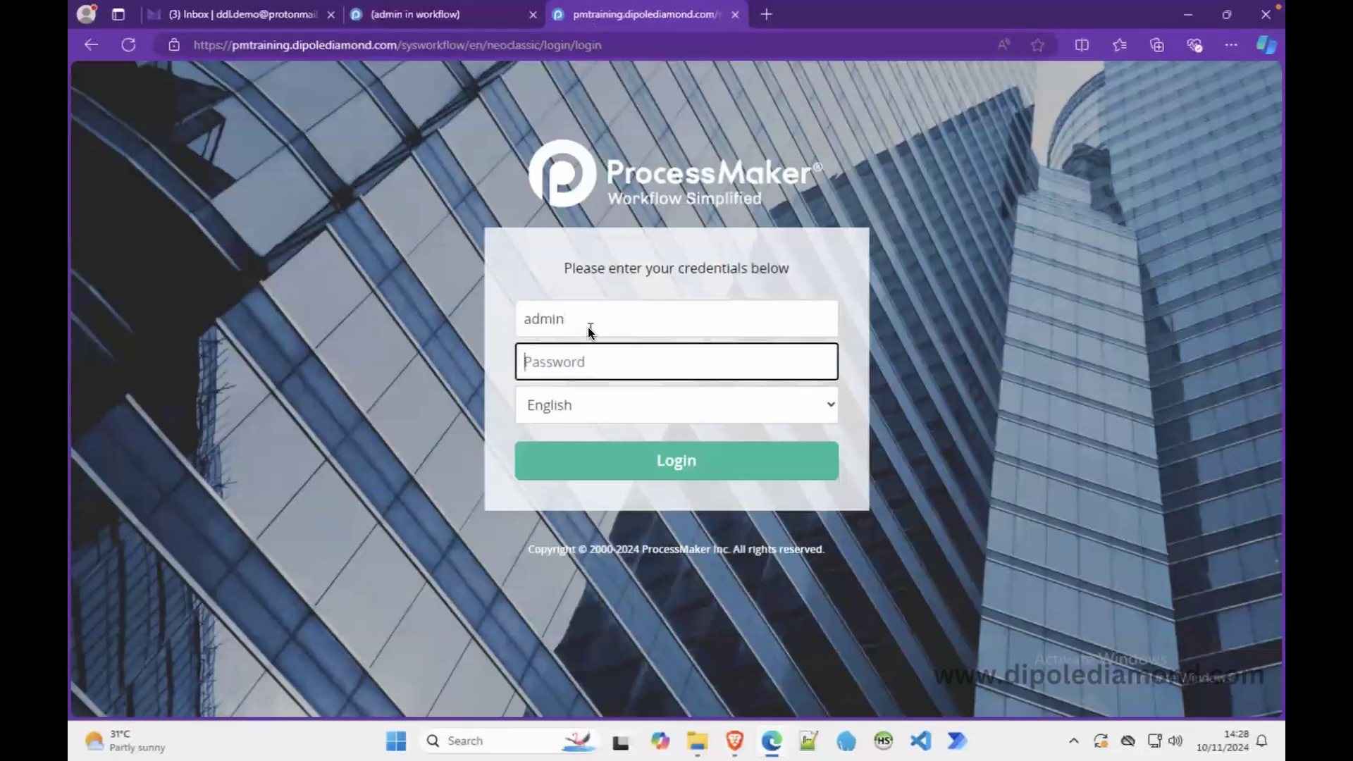
{"action": "type", "text": "admin"}
{"action": "key", "text": "Return"}
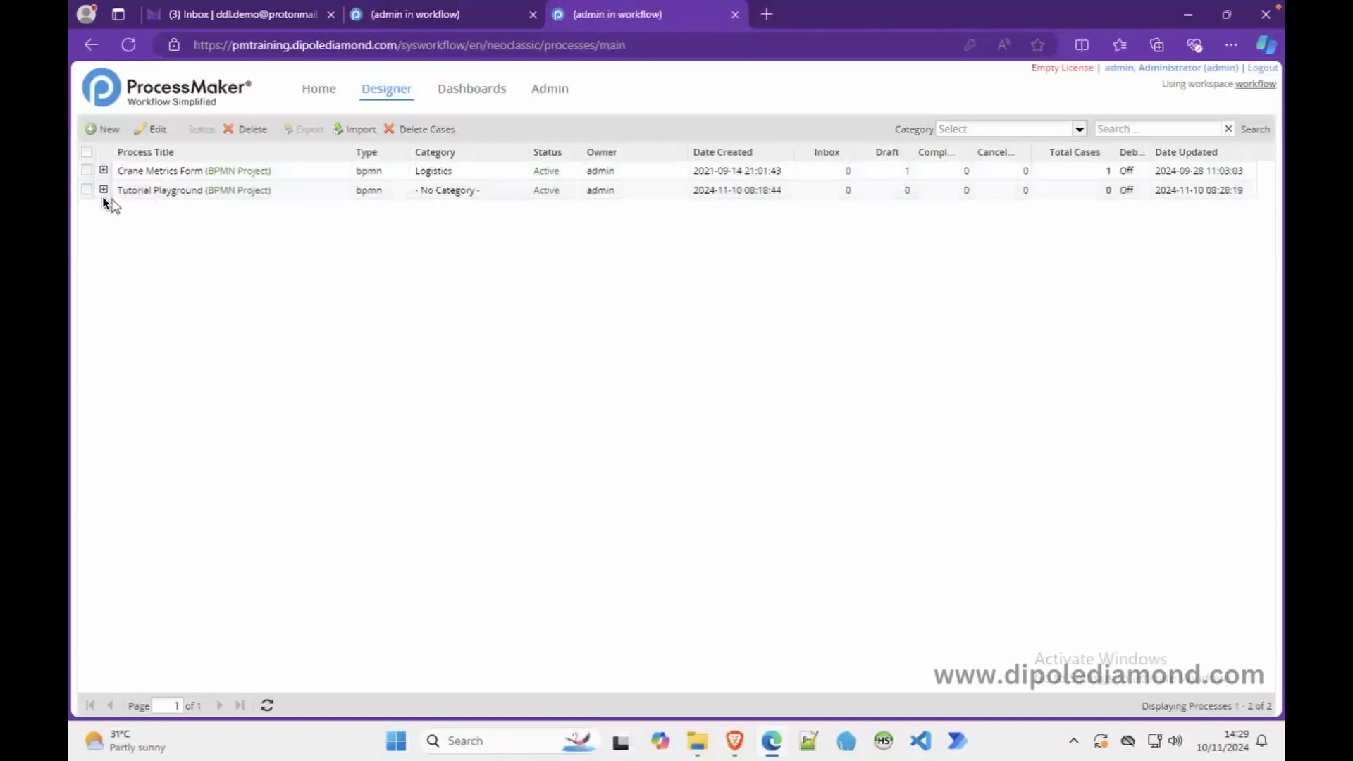
- Delete Tutorial Playground from the training server, confirming Yes, then log out
{"action": "left_click", "coordinate": [86, 189]}
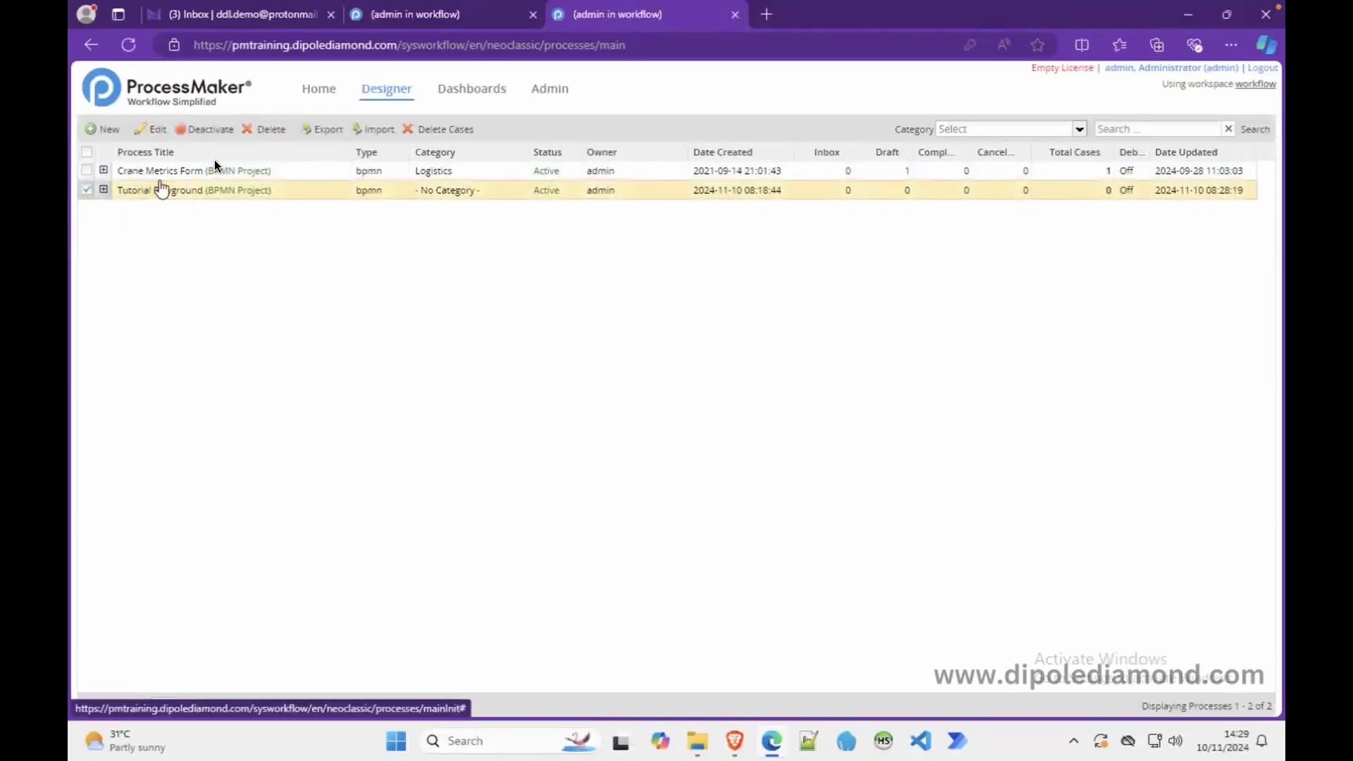
{"action": "left_click", "coordinate": [262, 129]}
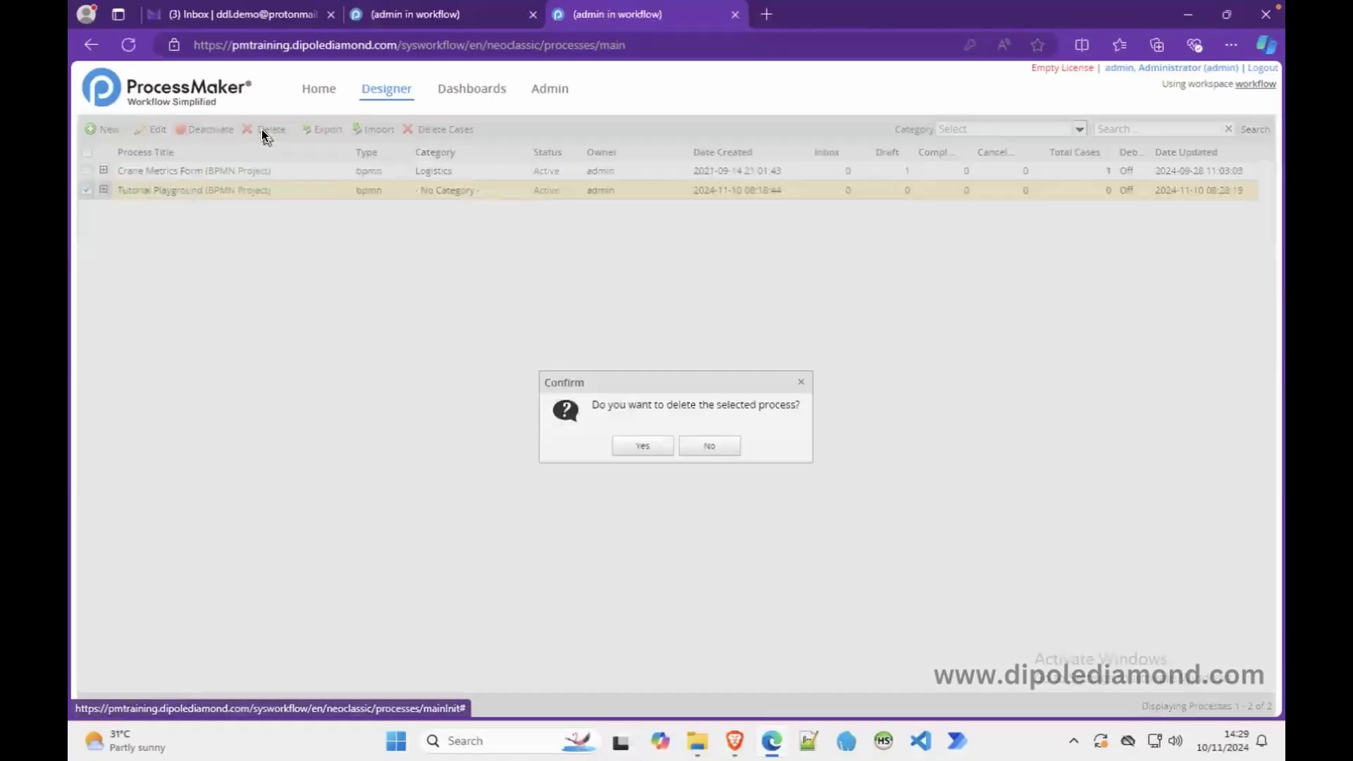
{"action": "left_click", "coordinate": [643, 445]}
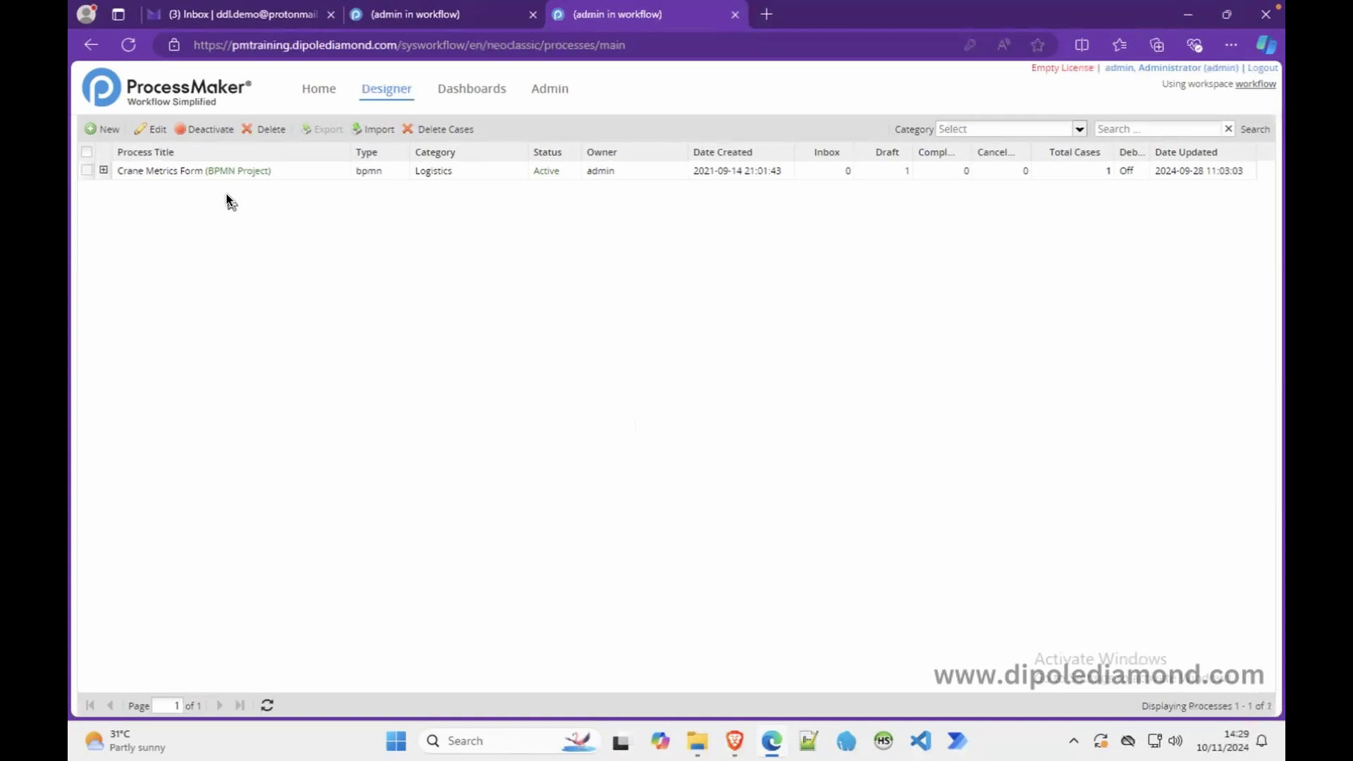
{"action": "left_click", "coordinate": [1272, 72]}
- On localhost, select Tutorial Playground, filter the list to No Category, then go to Admin
{"action": "left_click", "coordinate": [432, 16]}
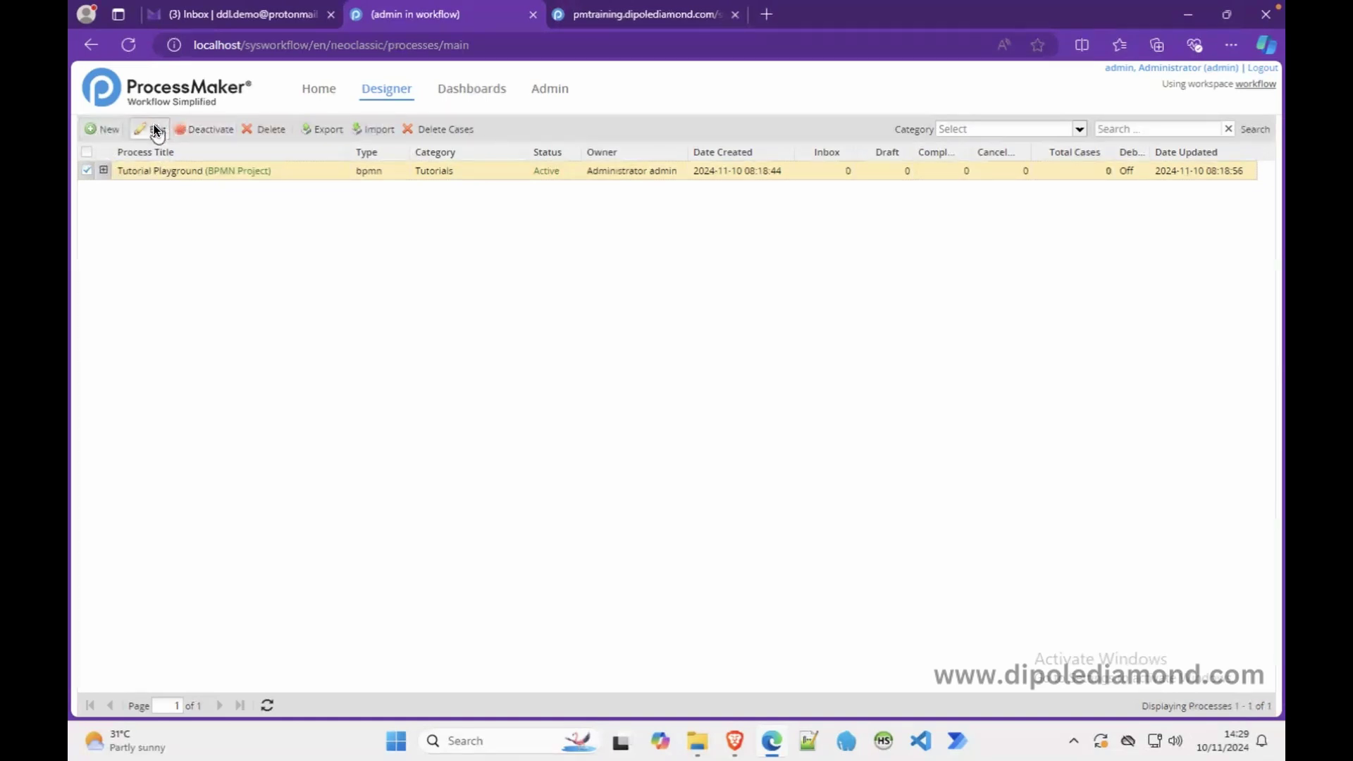
{"action": "left_click", "coordinate": [84, 170]}
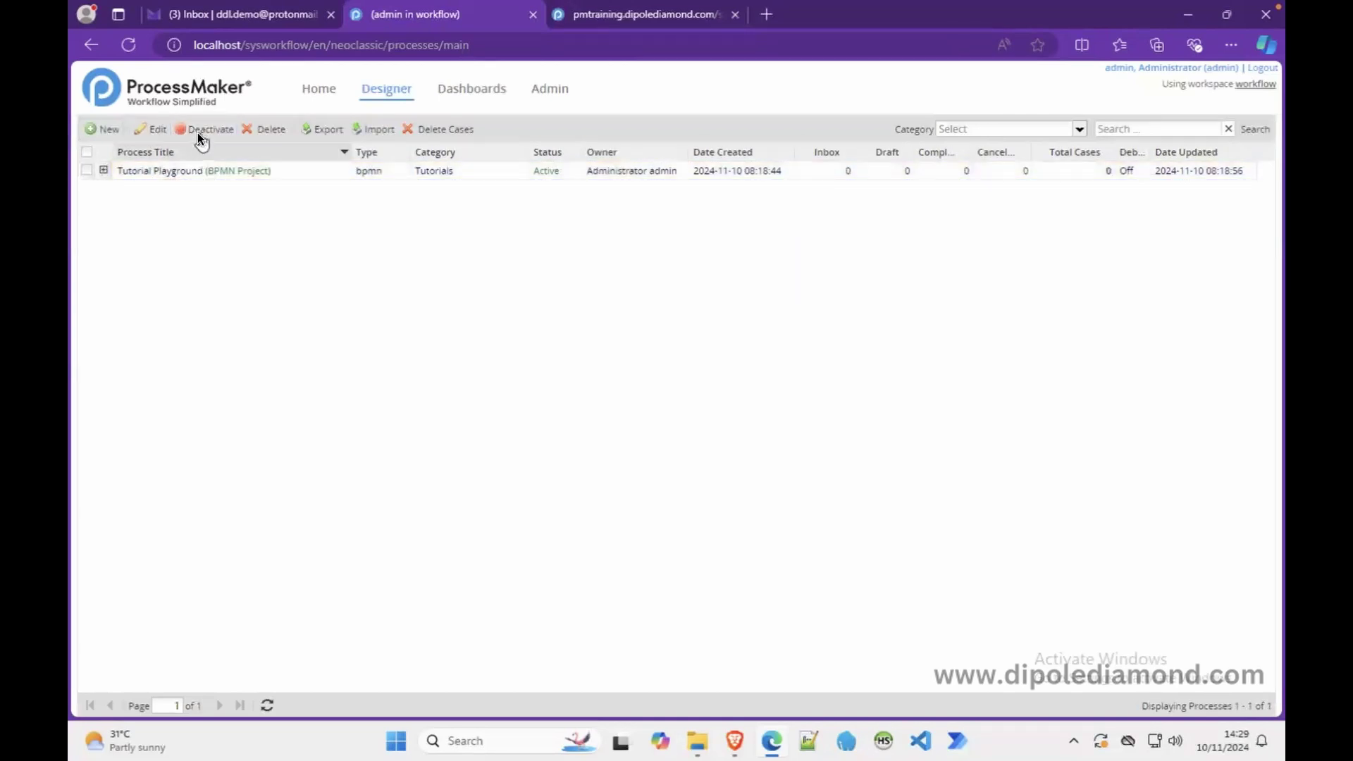
{"action": "left_click", "coordinate": [149, 171]}
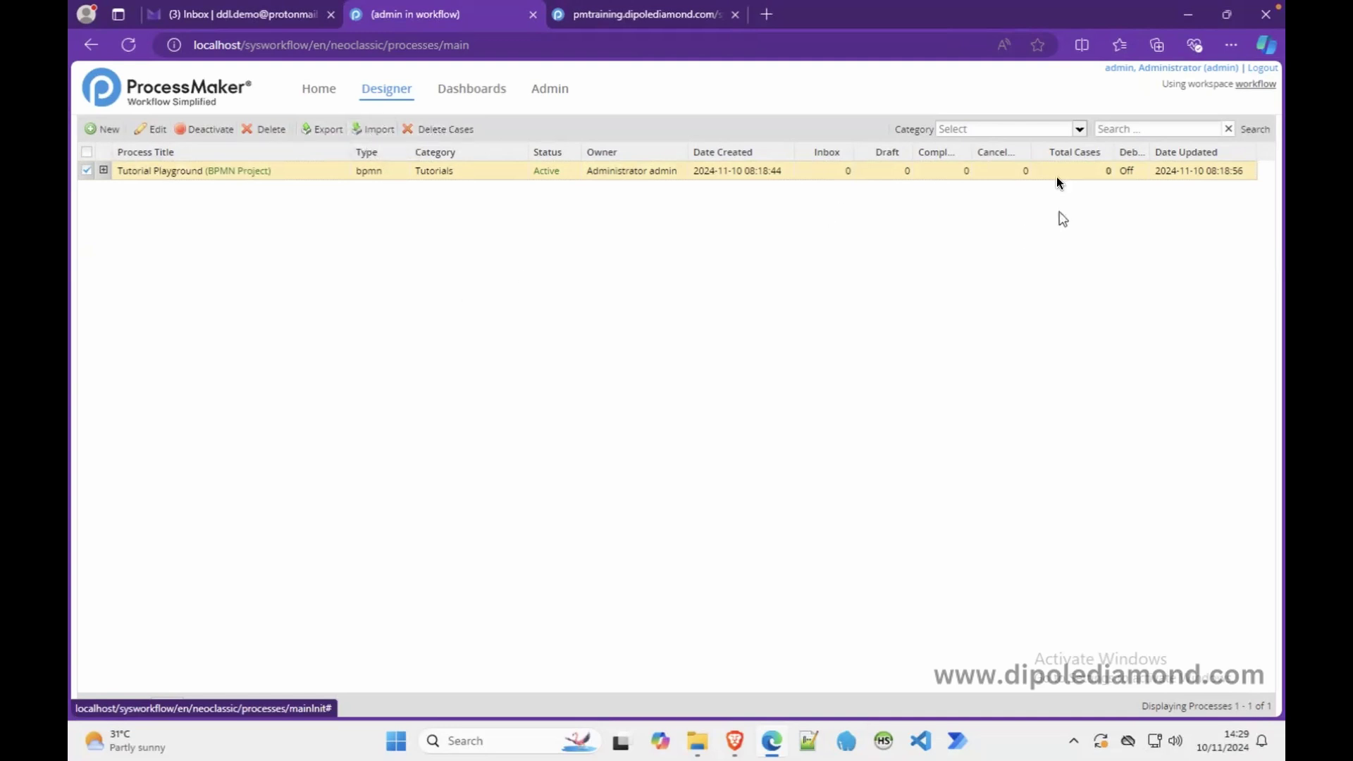
{"action": "left_click", "coordinate": [1080, 131]}
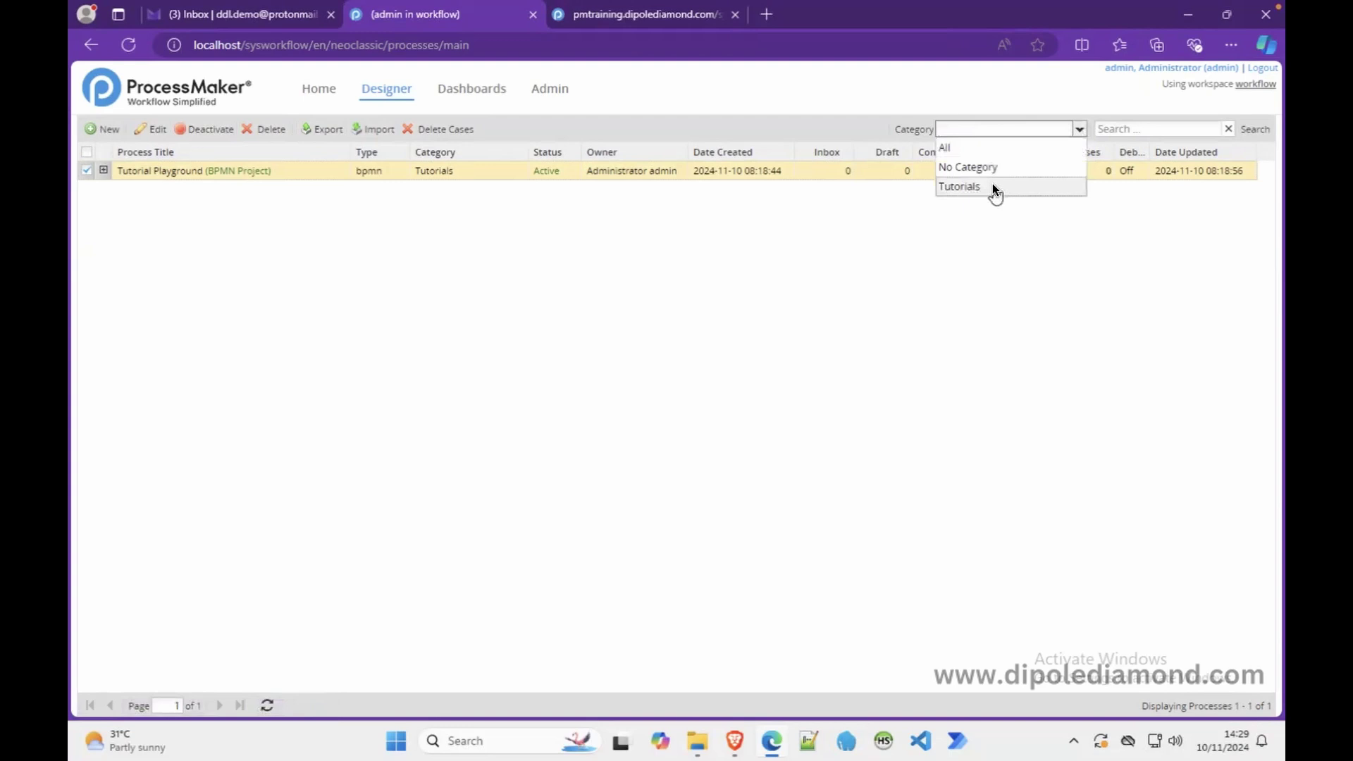
{"action": "left_click", "coordinate": [972, 167]}
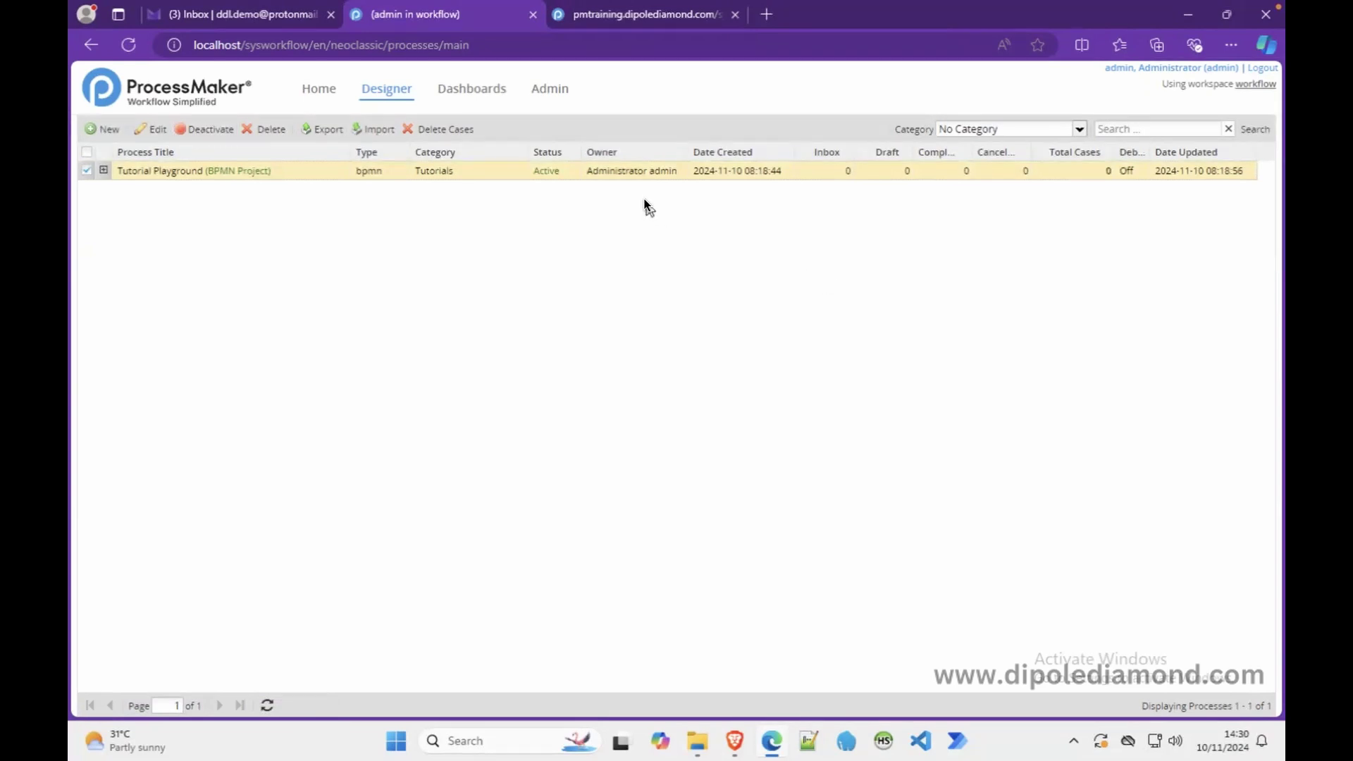
{"action": "left_click", "coordinate": [546, 89]}
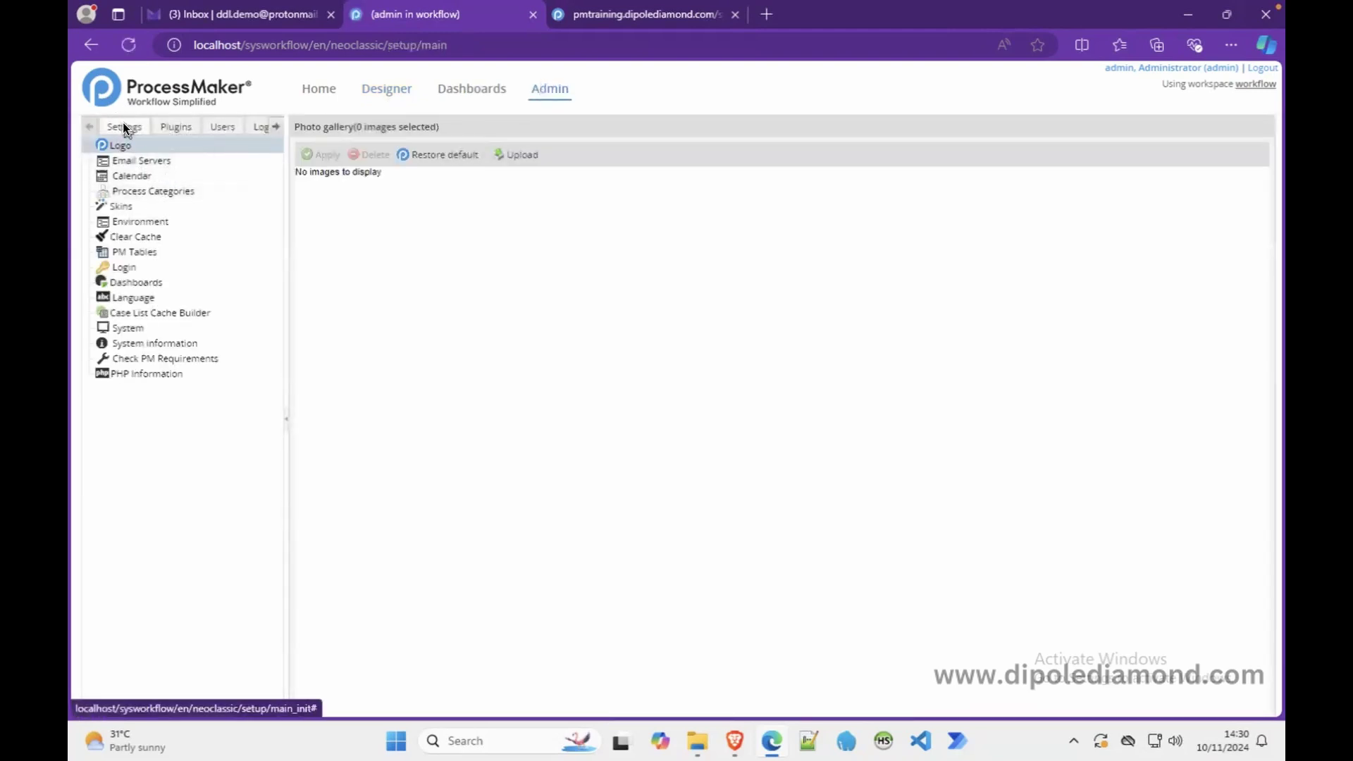
- Create a new 'Finance' process category in Process Categories, then return to Designer
{"action": "left_click", "coordinate": [181, 190]}
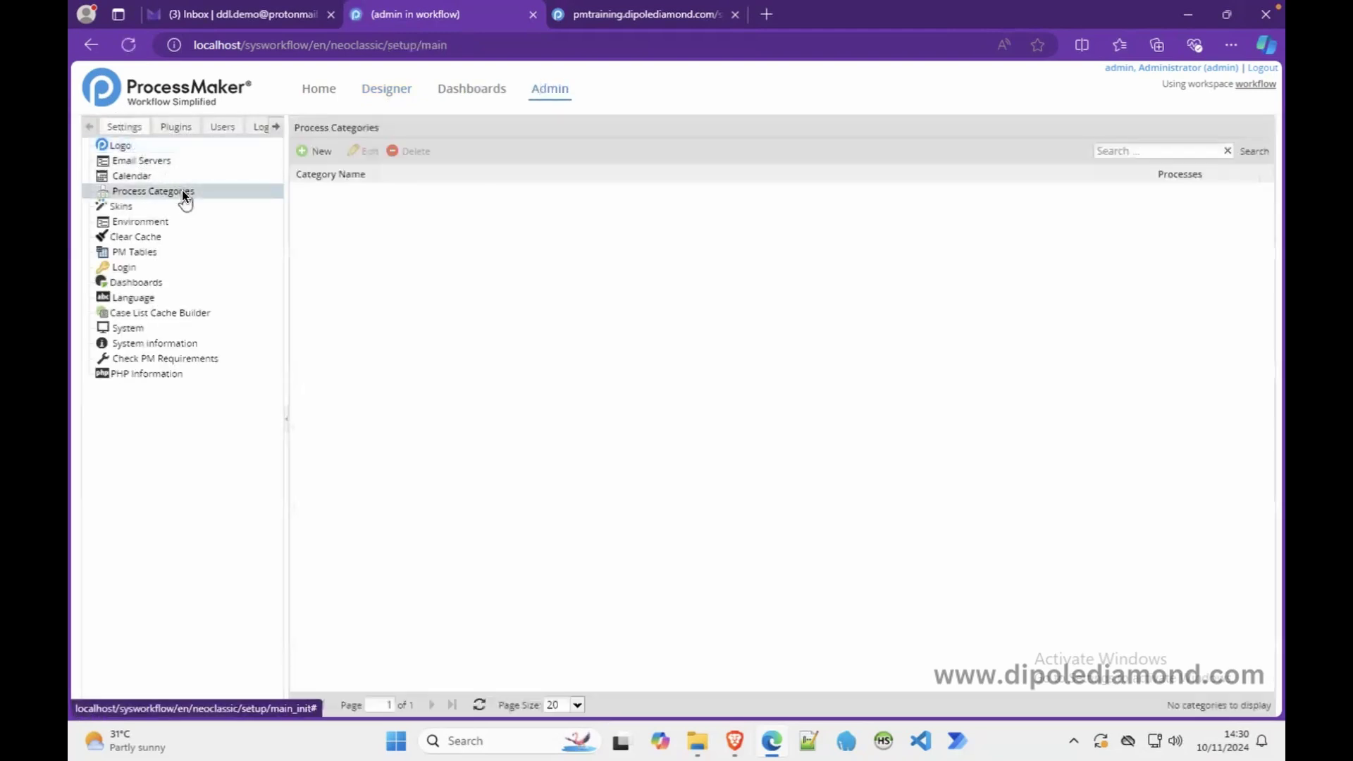
{"action": "left_click", "coordinate": [314, 150]}
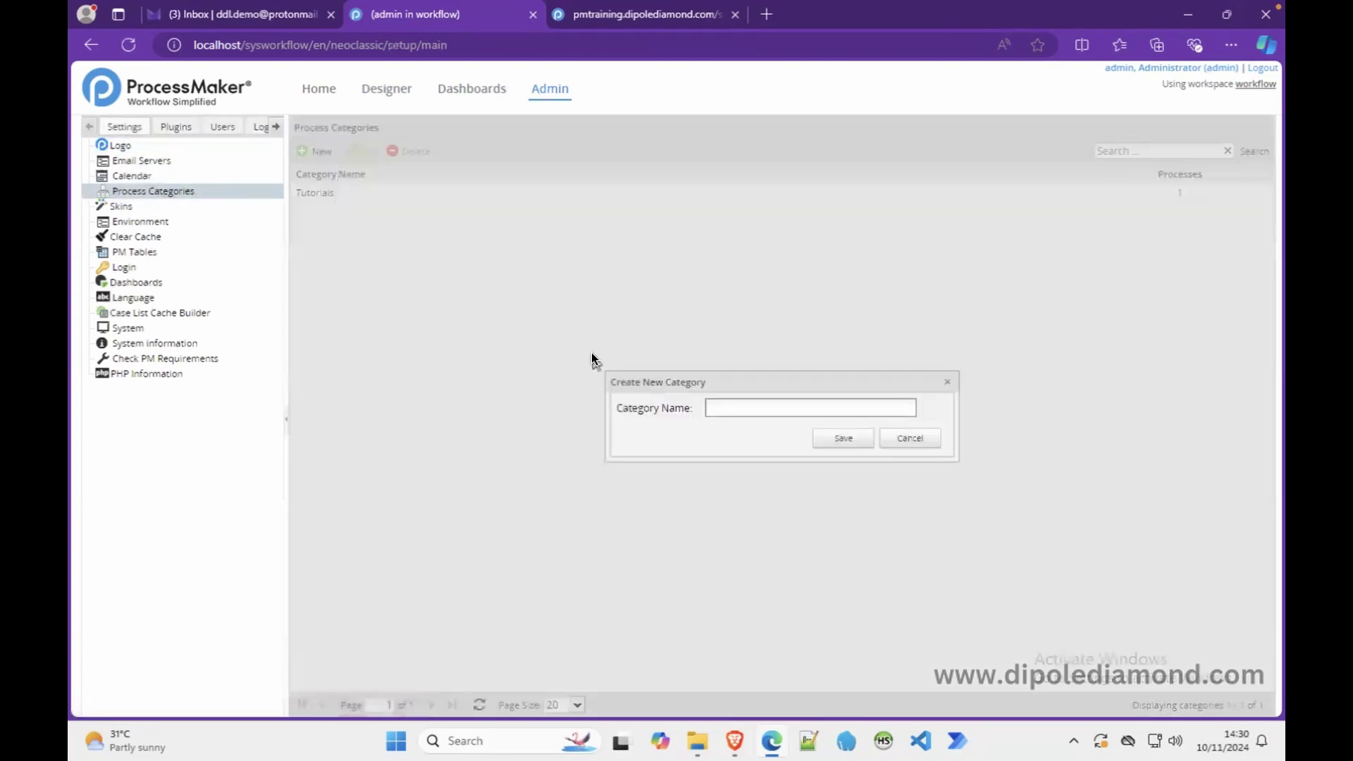
{"action": "type", "text": "Finance"}
{"action": "left_click", "coordinate": [841, 439]}
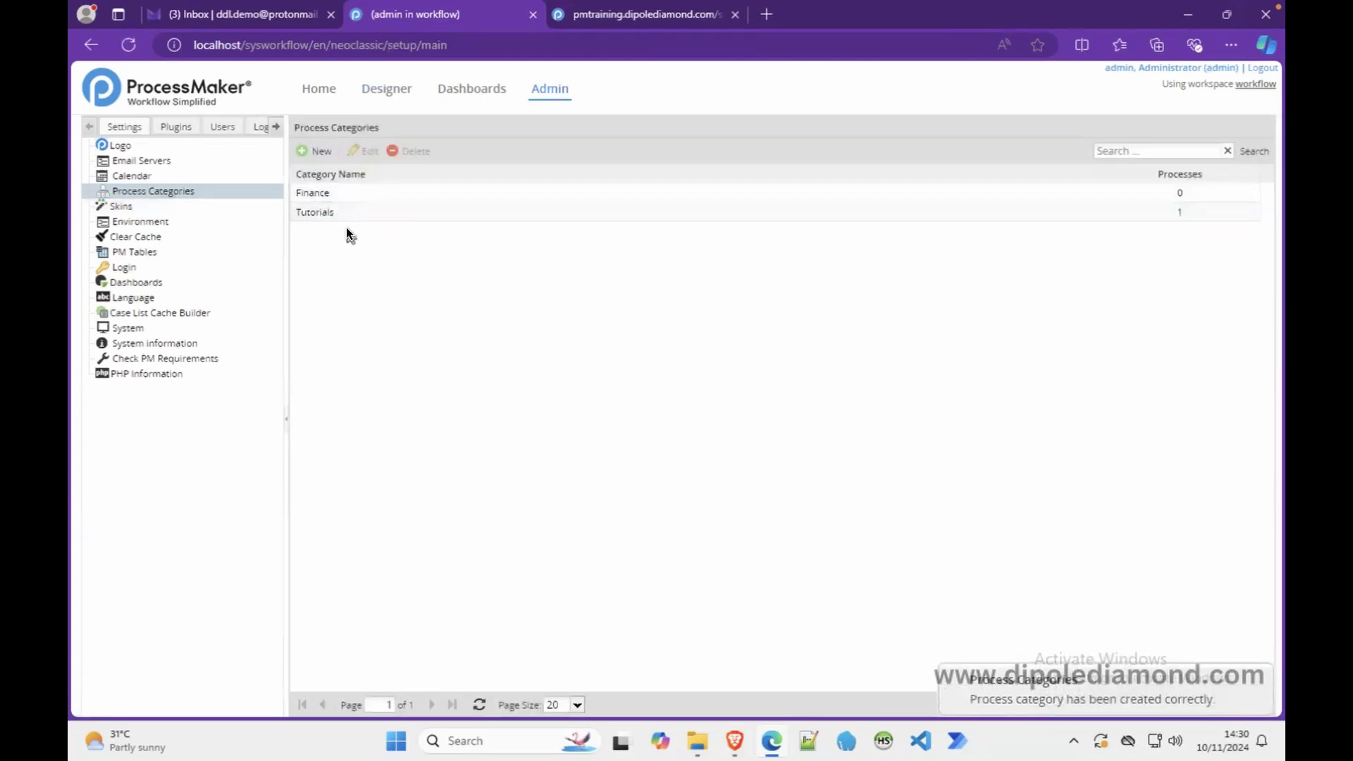
{"action": "left_click", "coordinate": [382, 90]}
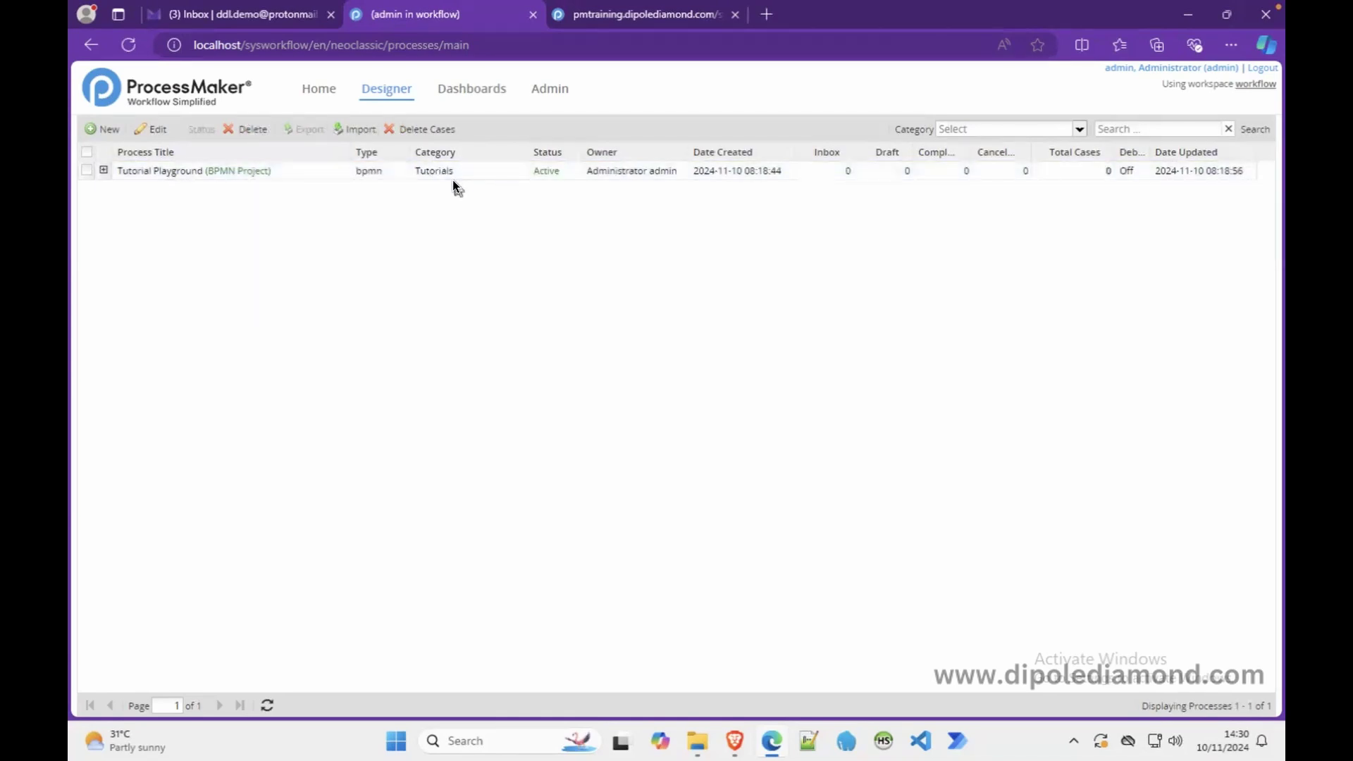
- Filter the process list by the Tutorials category, then by Finance
{"action": "left_click", "coordinate": [1079, 129]}
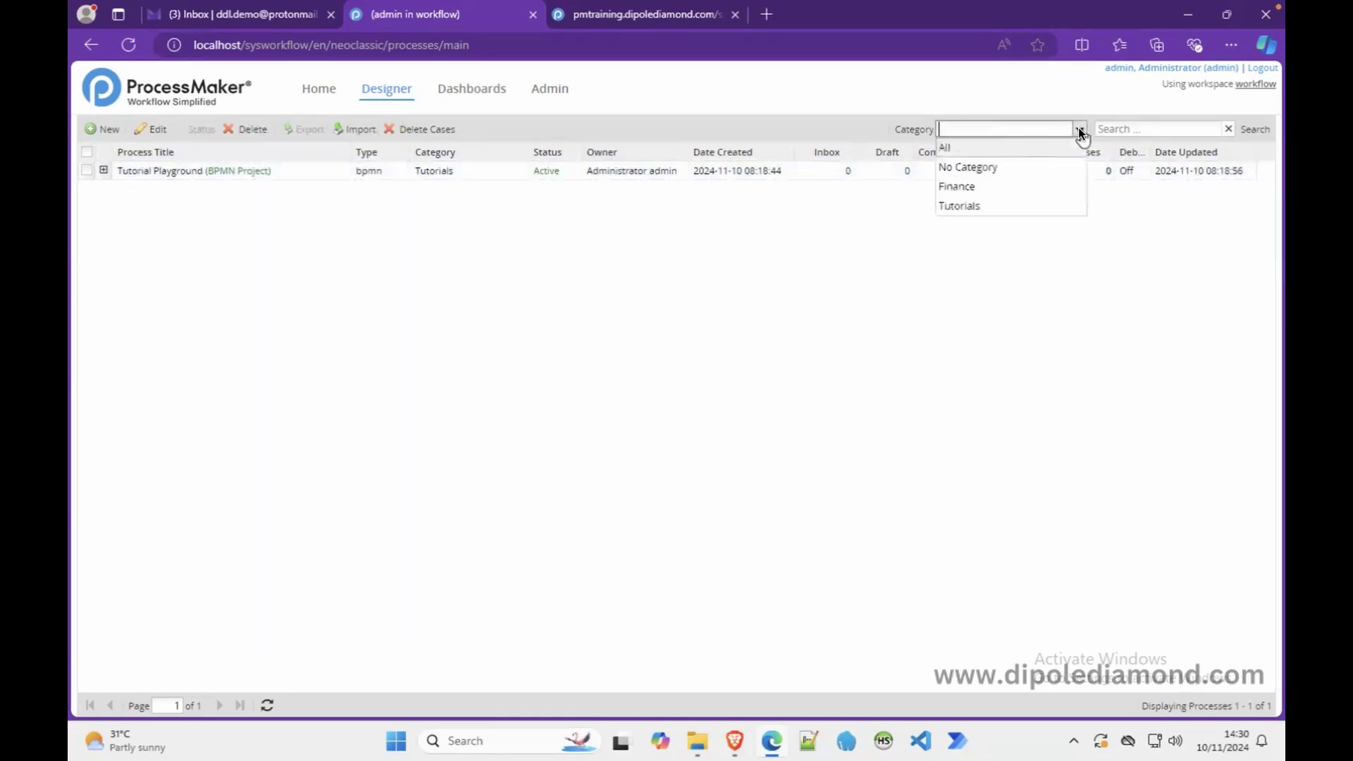
{"action": "left_click", "coordinate": [988, 204]}
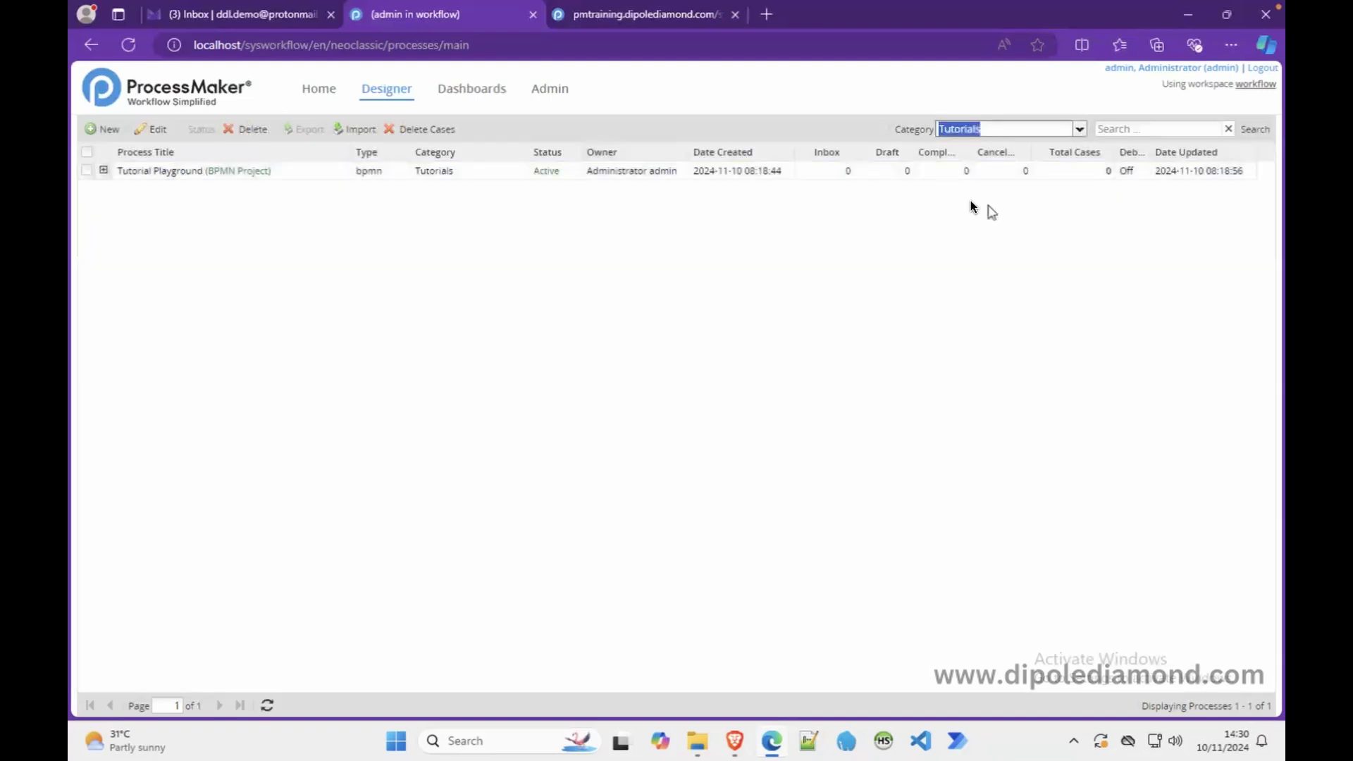
{"action": "left_click", "coordinate": [1078, 129]}
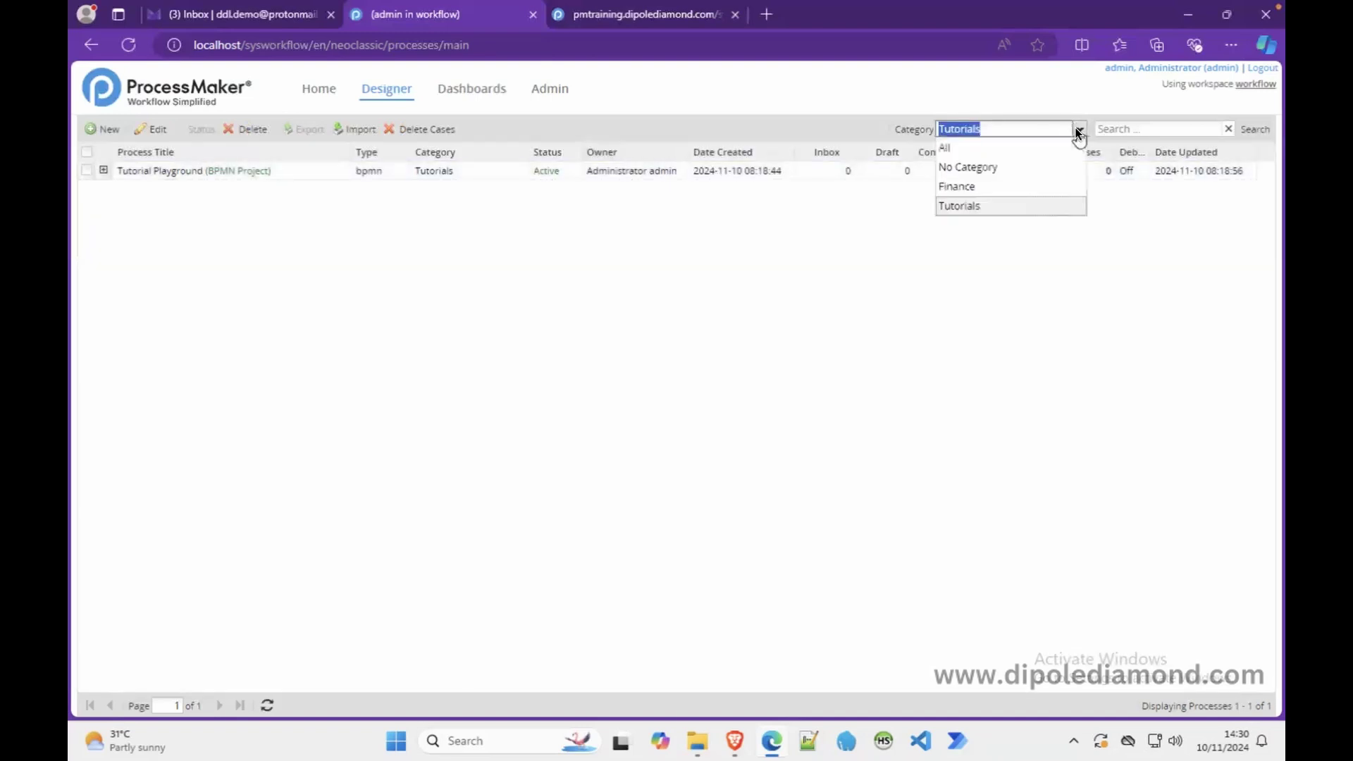
{"action": "left_click", "coordinate": [995, 185]}
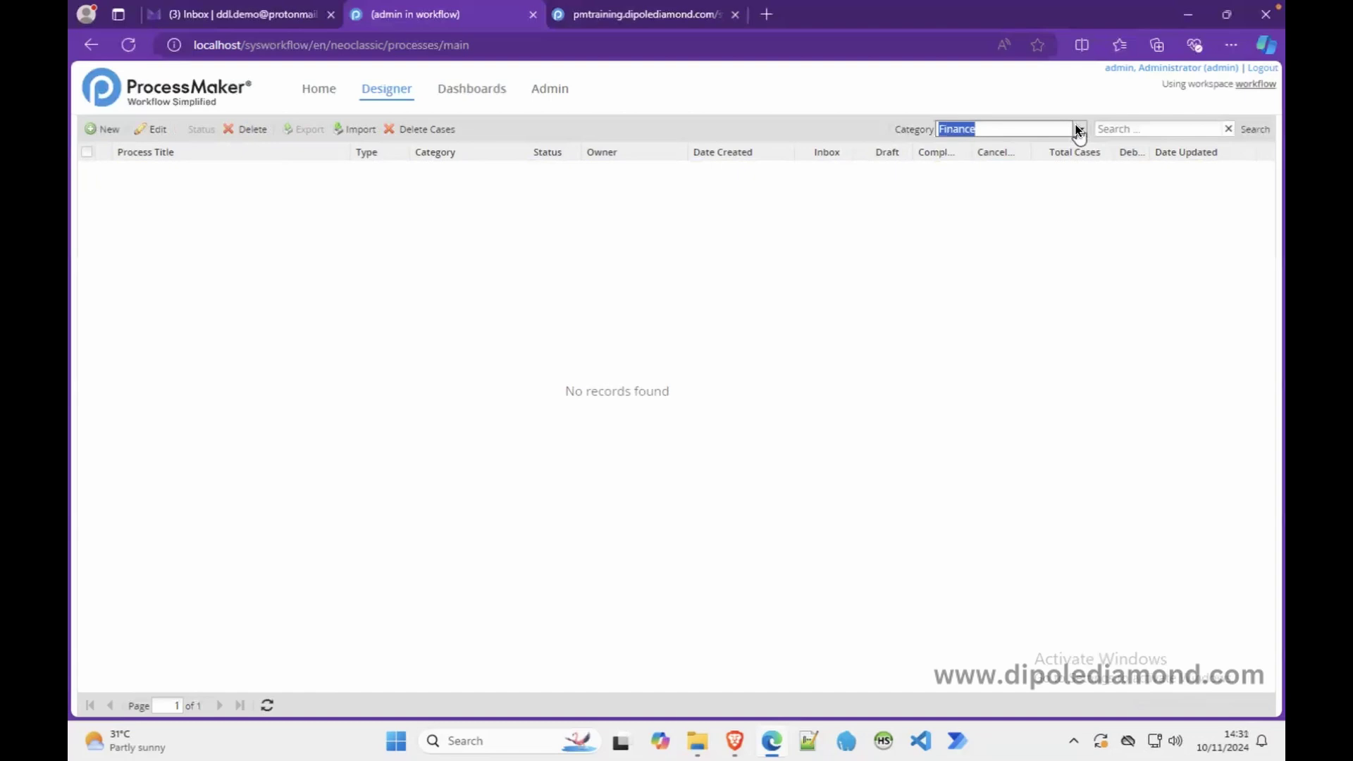
- Search processes for 'playground' with the Category filter set to All
{"action": "left_click", "coordinate": [1138, 129]}
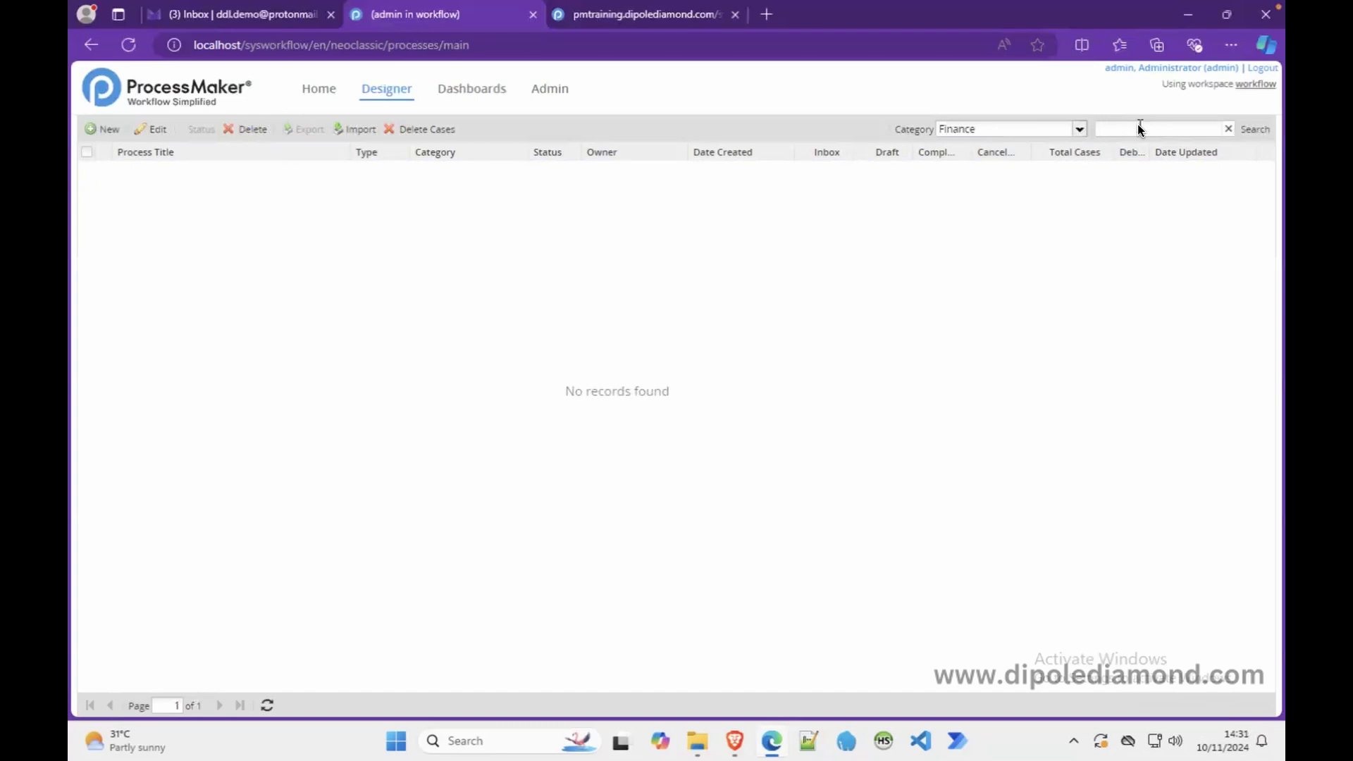
{"action": "type", "text": "playground"}
{"action": "left_click", "coordinate": [1079, 130]}
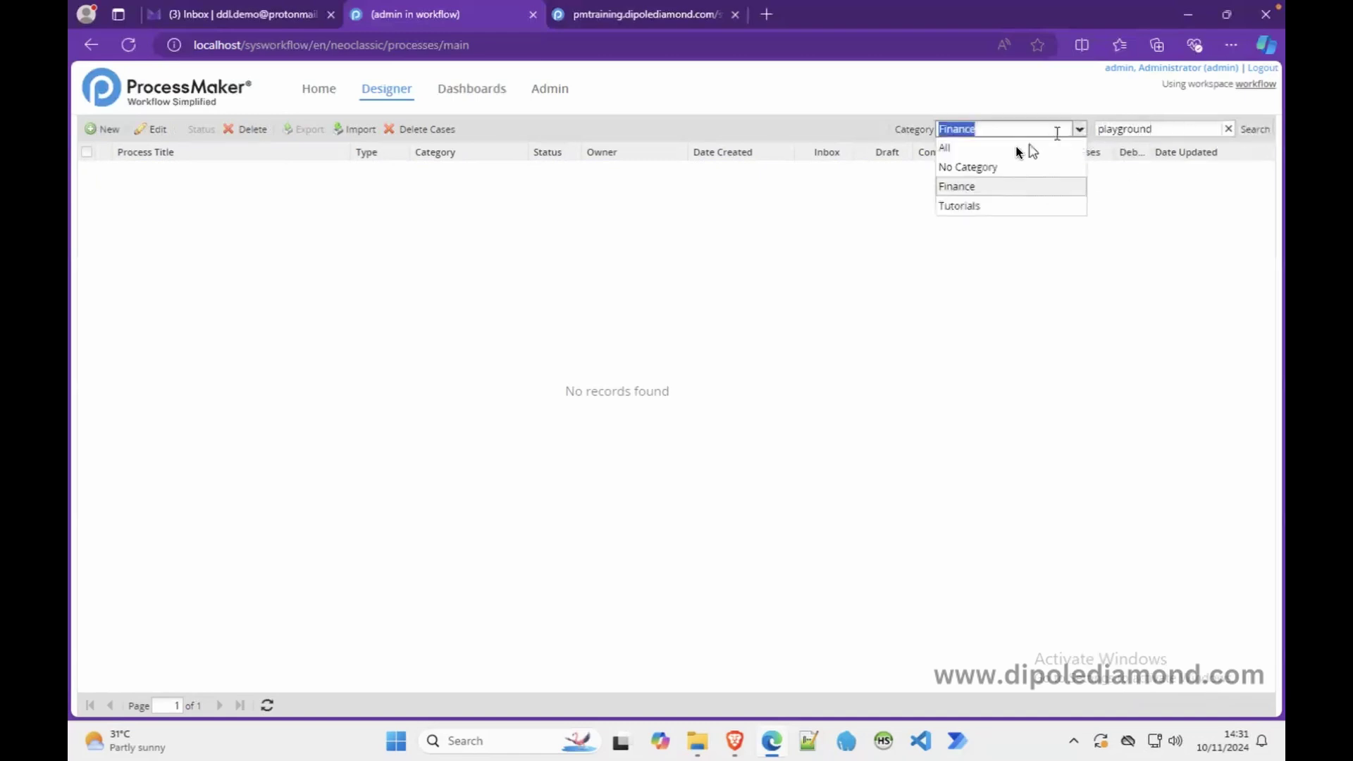
{"action": "left_click", "coordinate": [1013, 144]}
{"action": "left_click", "coordinate": [1253, 129]}
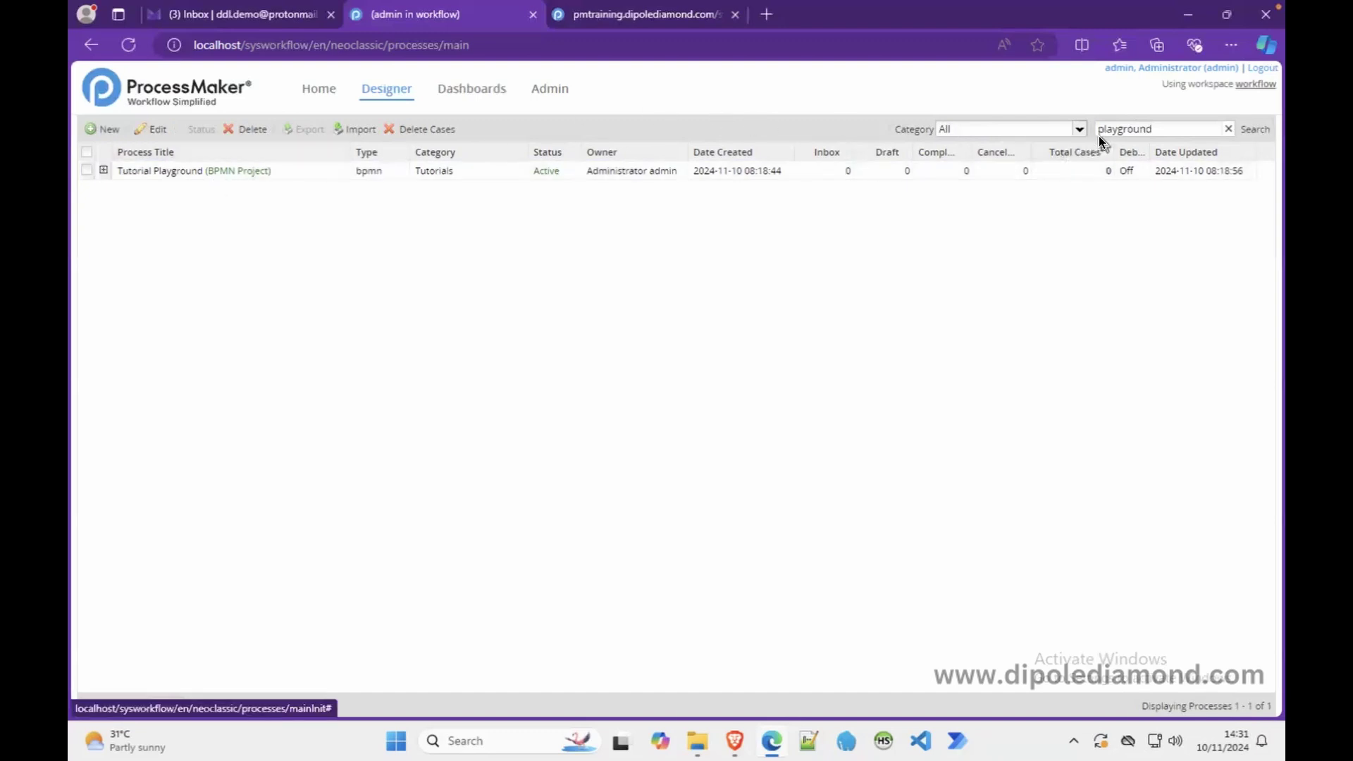
- Clear the search term and expand the Tutorial Playground row to show its description
{"action": "left_click", "coordinate": [1229, 127]}
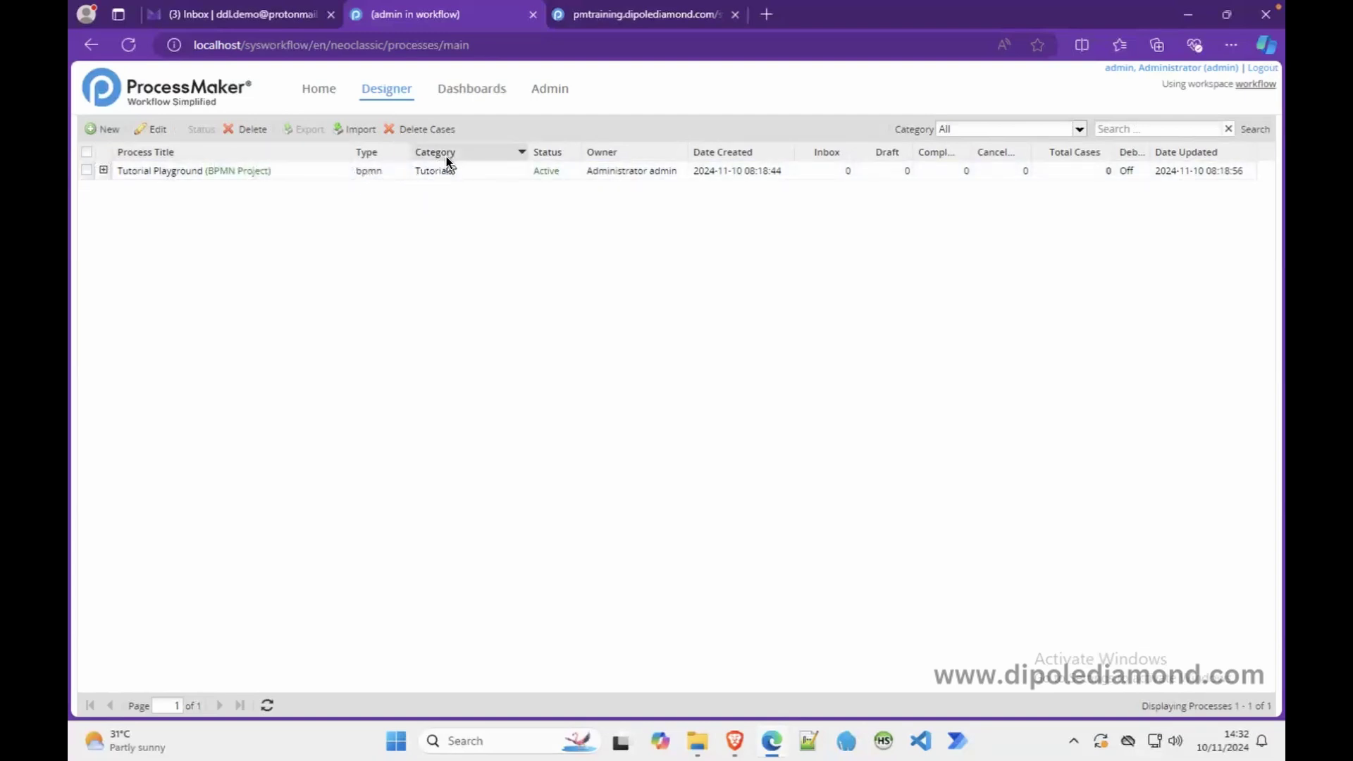
{"action": "left_click", "coordinate": [104, 171]}
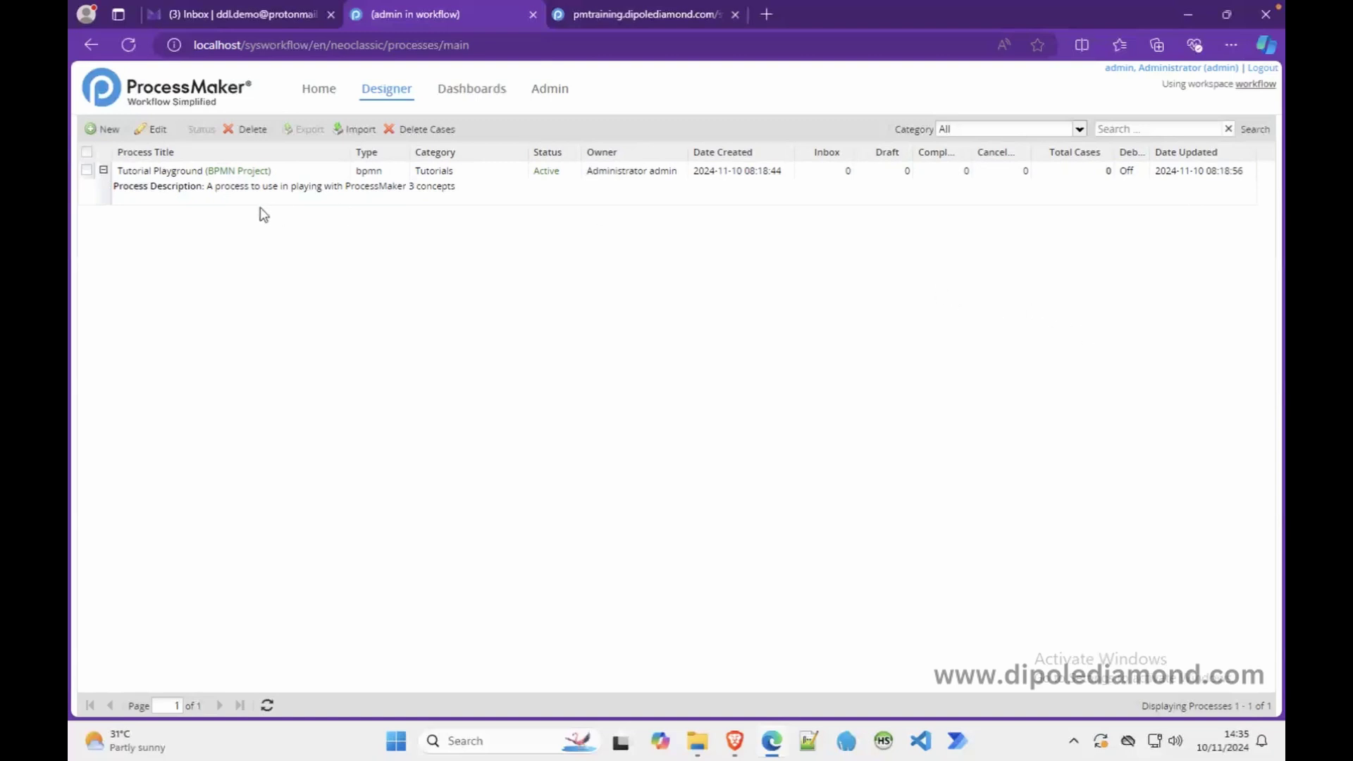
- Enable, then disable, Debug Mode for Tutorial Playground from its context menu
{"action": "right_click", "coordinate": [270, 188]}
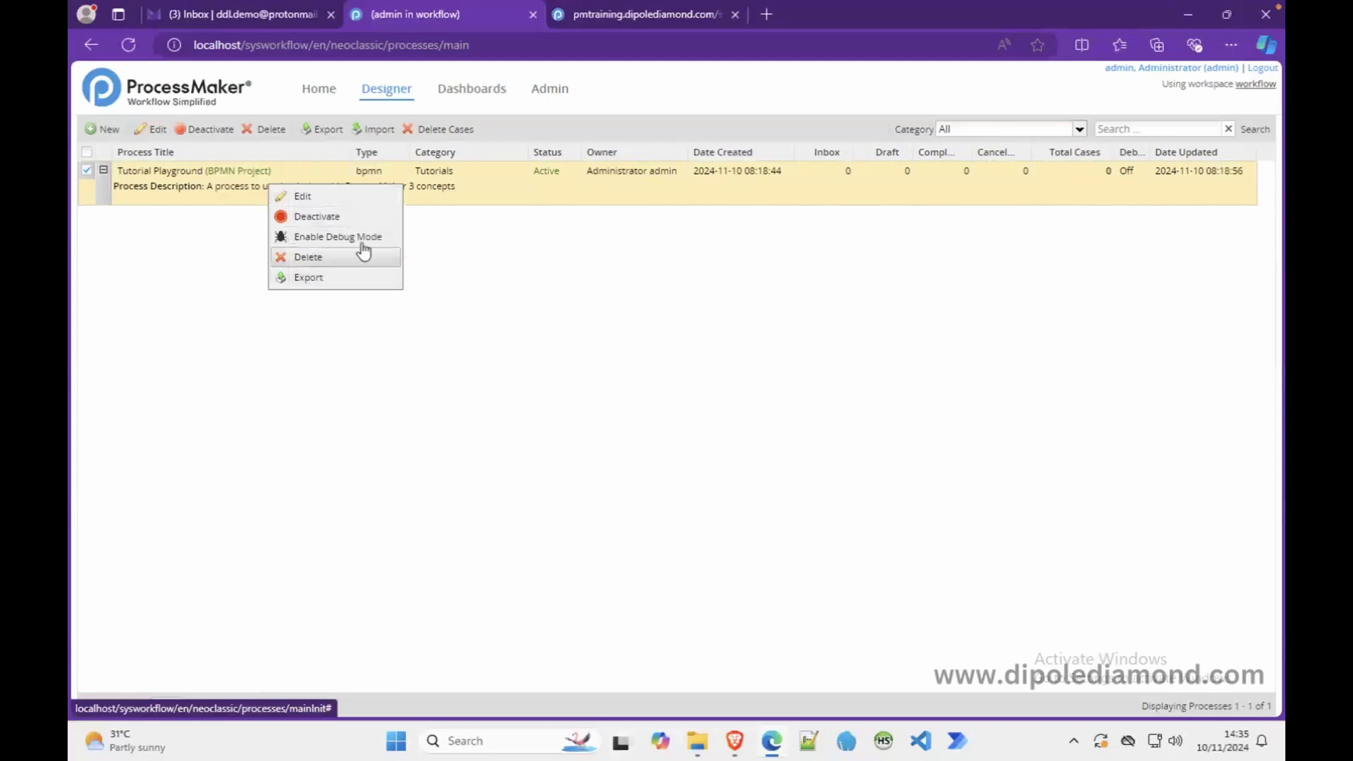
{"action": "left_click", "coordinate": [326, 237]}
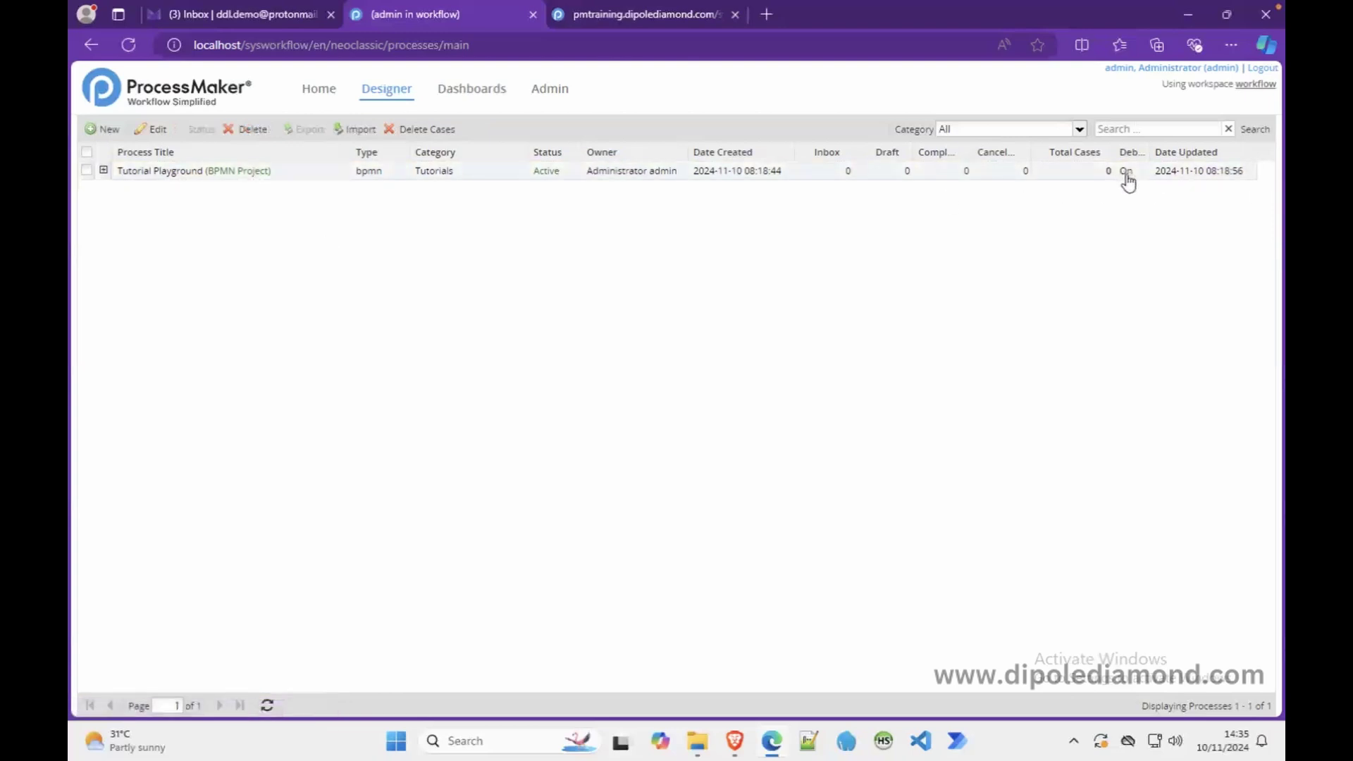
{"action": "right_click", "coordinate": [280, 179]}
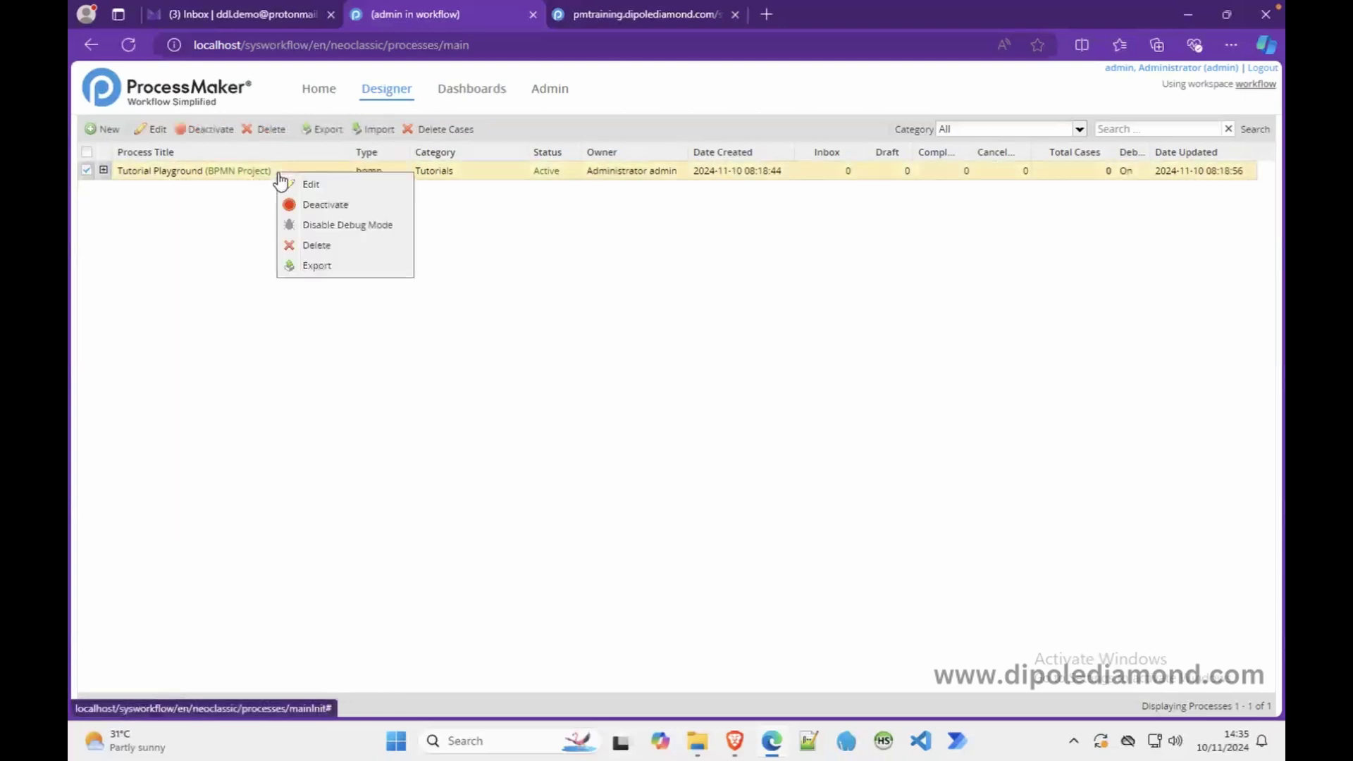
{"action": "left_click", "coordinate": [329, 224]}
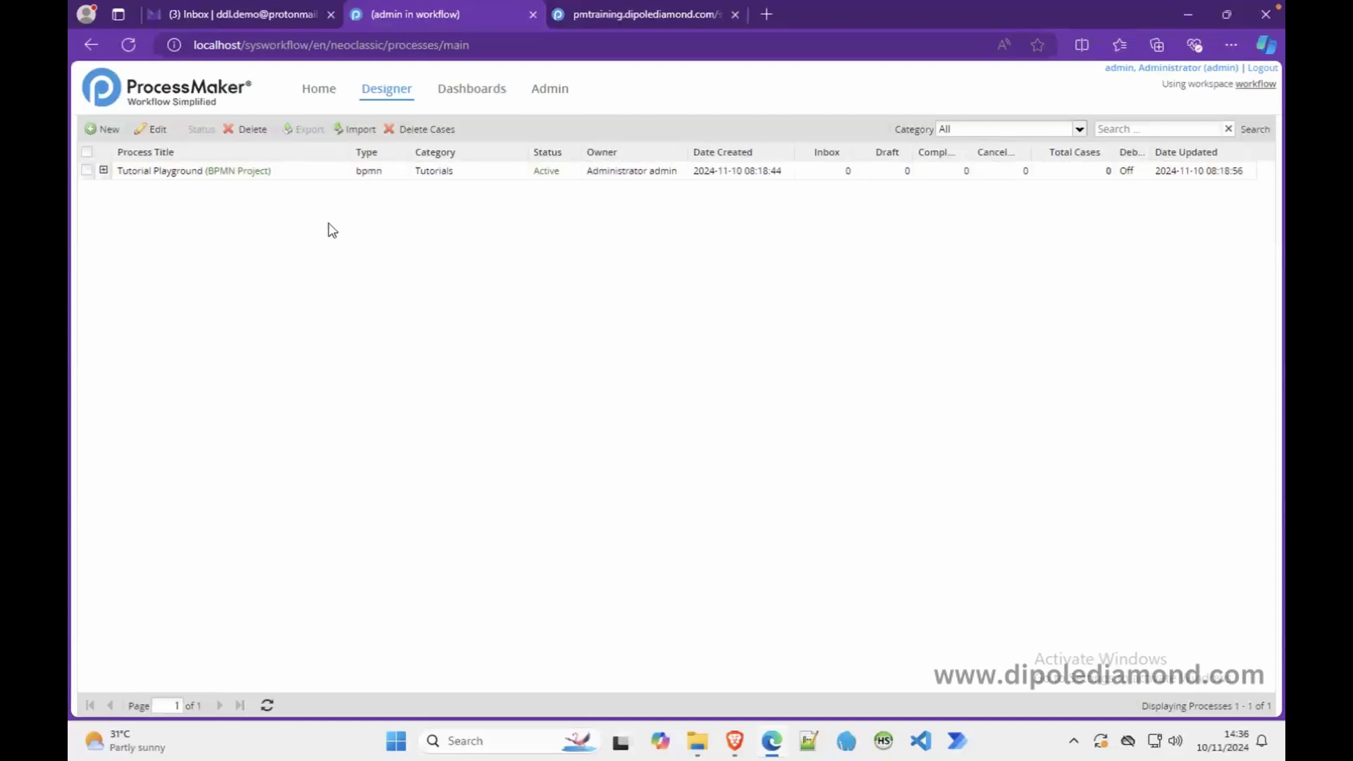
- Open Tutorial Playground in the BPMN designer using Edit from its row's context menu
{"action": "right_click", "coordinate": [309, 176]}
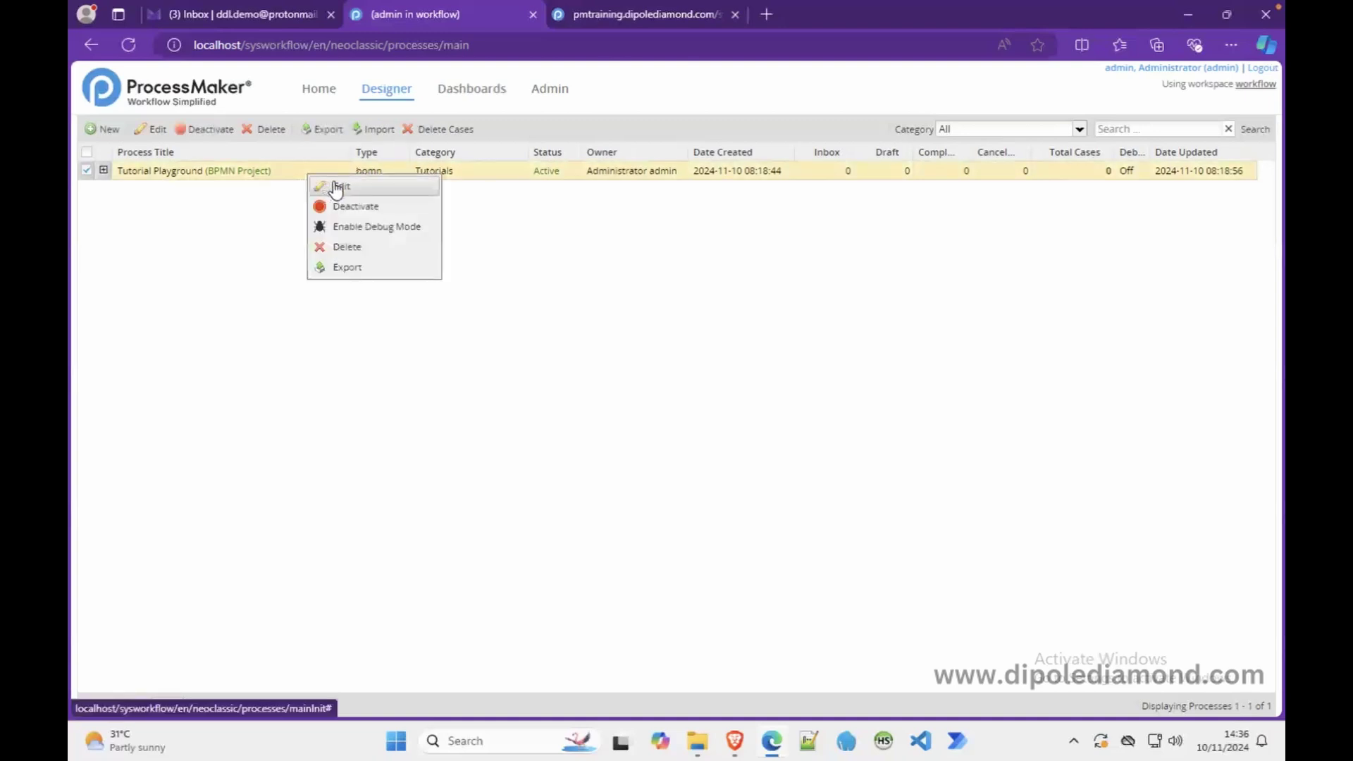
{"action": "left_click", "coordinate": [269, 225]}
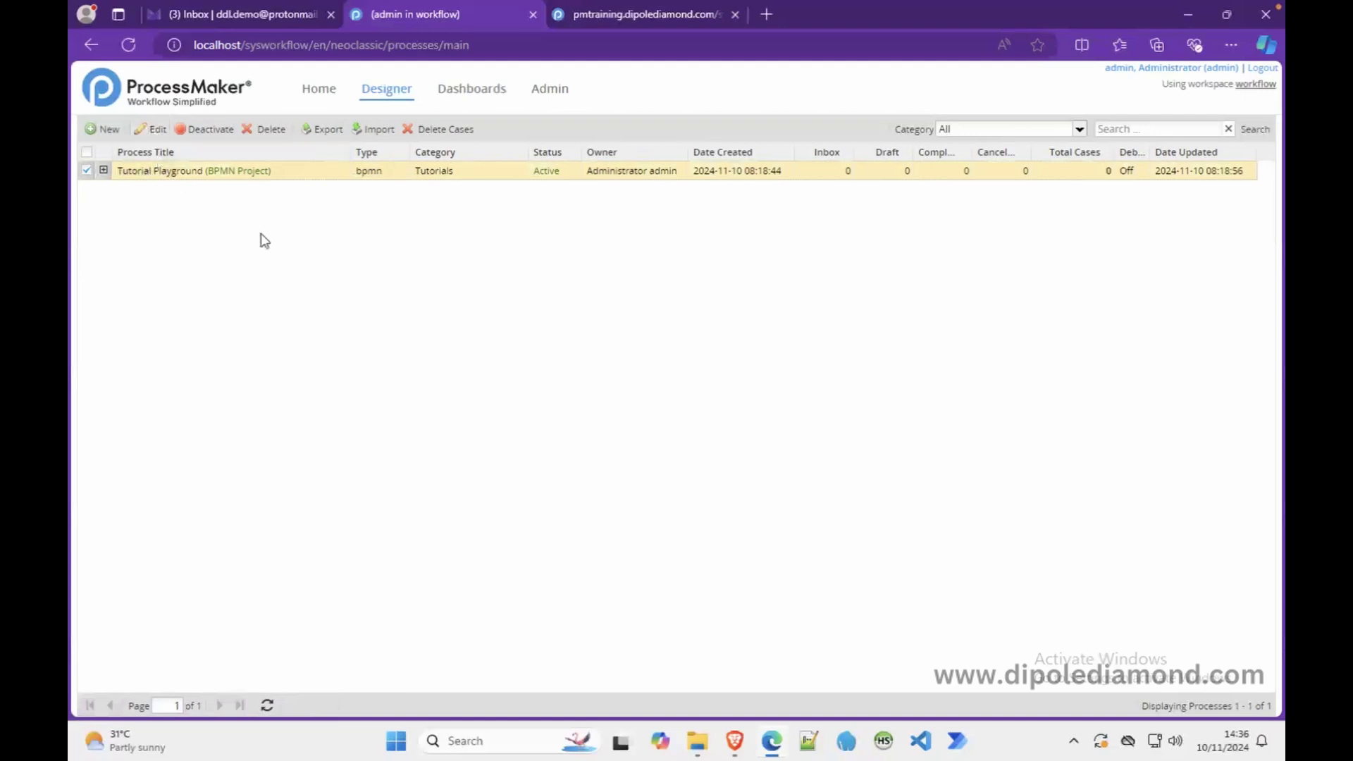
{"action": "right_click", "coordinate": [299, 179]}
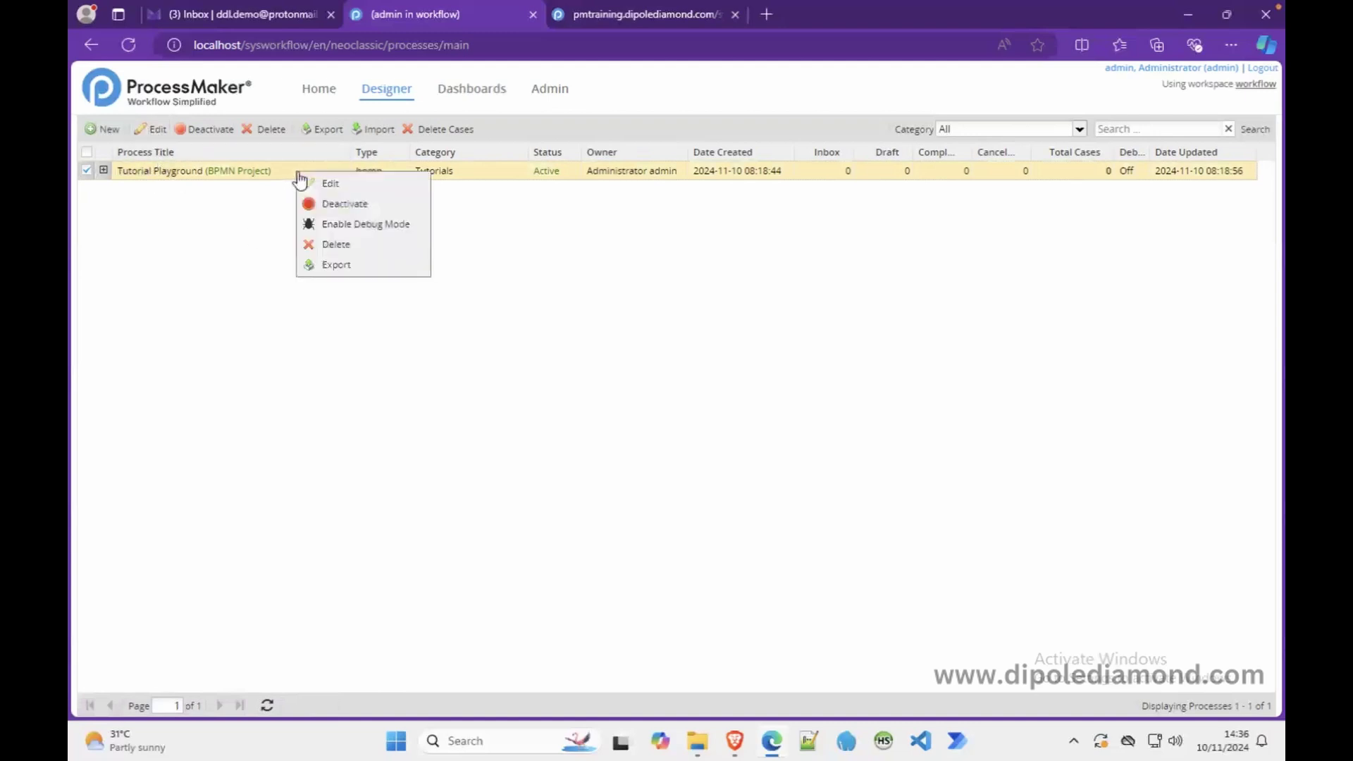
{"action": "left_click", "coordinate": [326, 184]}
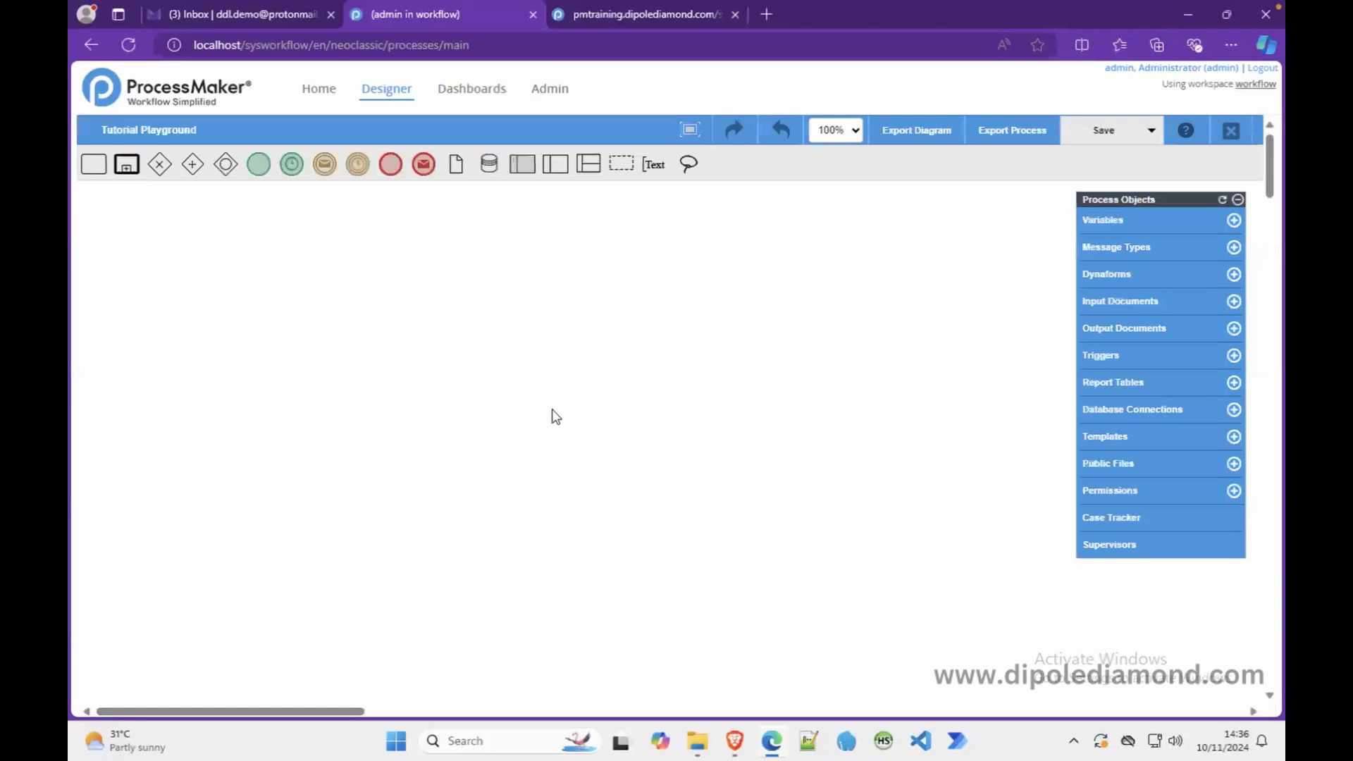
- In Tutorial Playground's process properties, keep category Tutorials, tick Debug, save, and return to the process list
{"action": "right_click", "coordinate": [682, 402]}
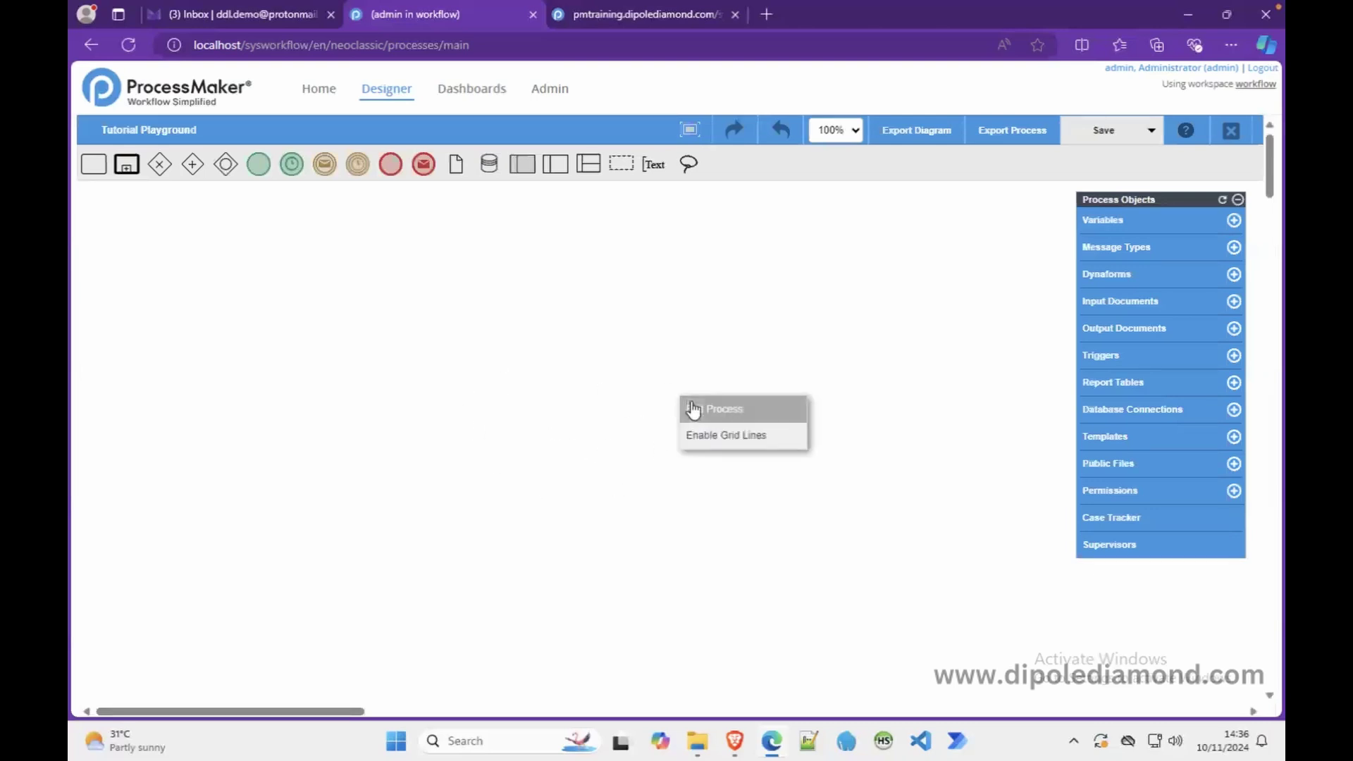
{"action": "left_click", "coordinate": [706, 413]}
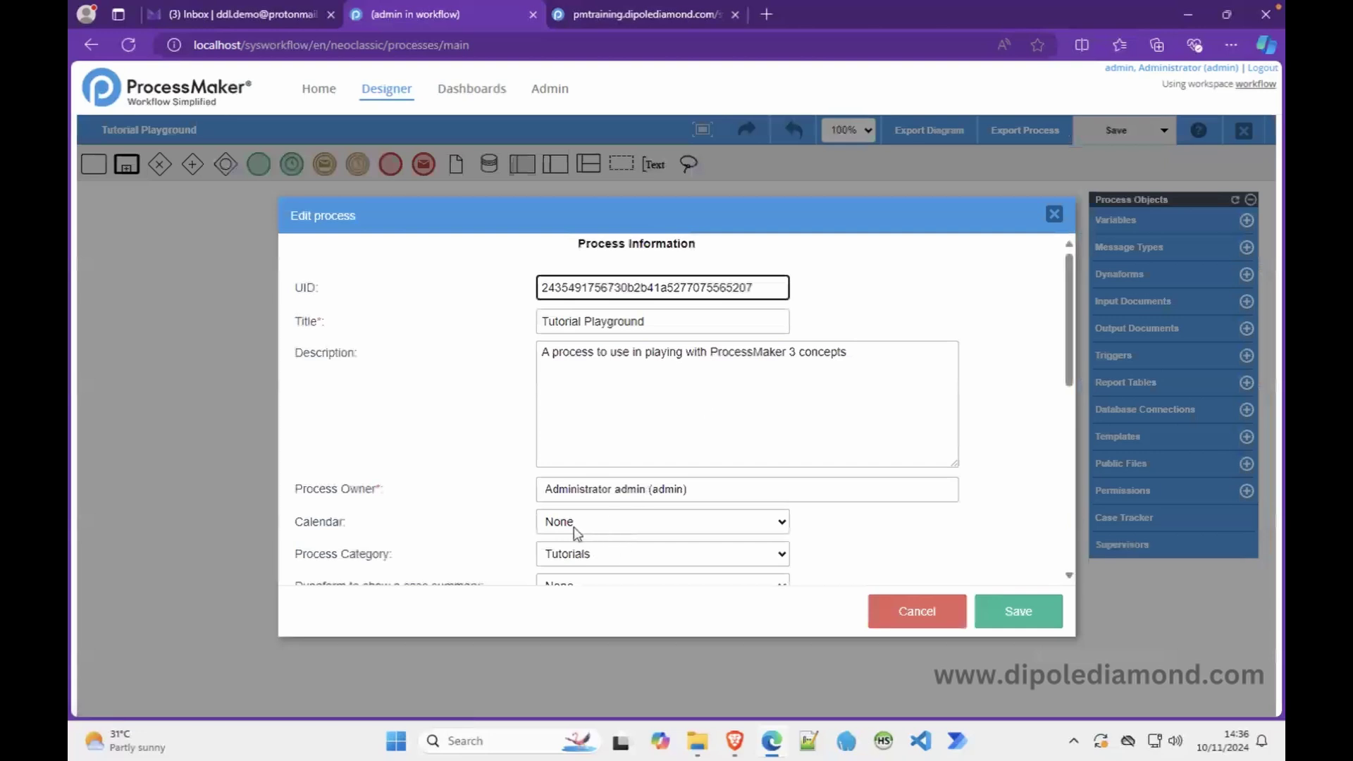
{"action": "left_click", "coordinate": [583, 555]}
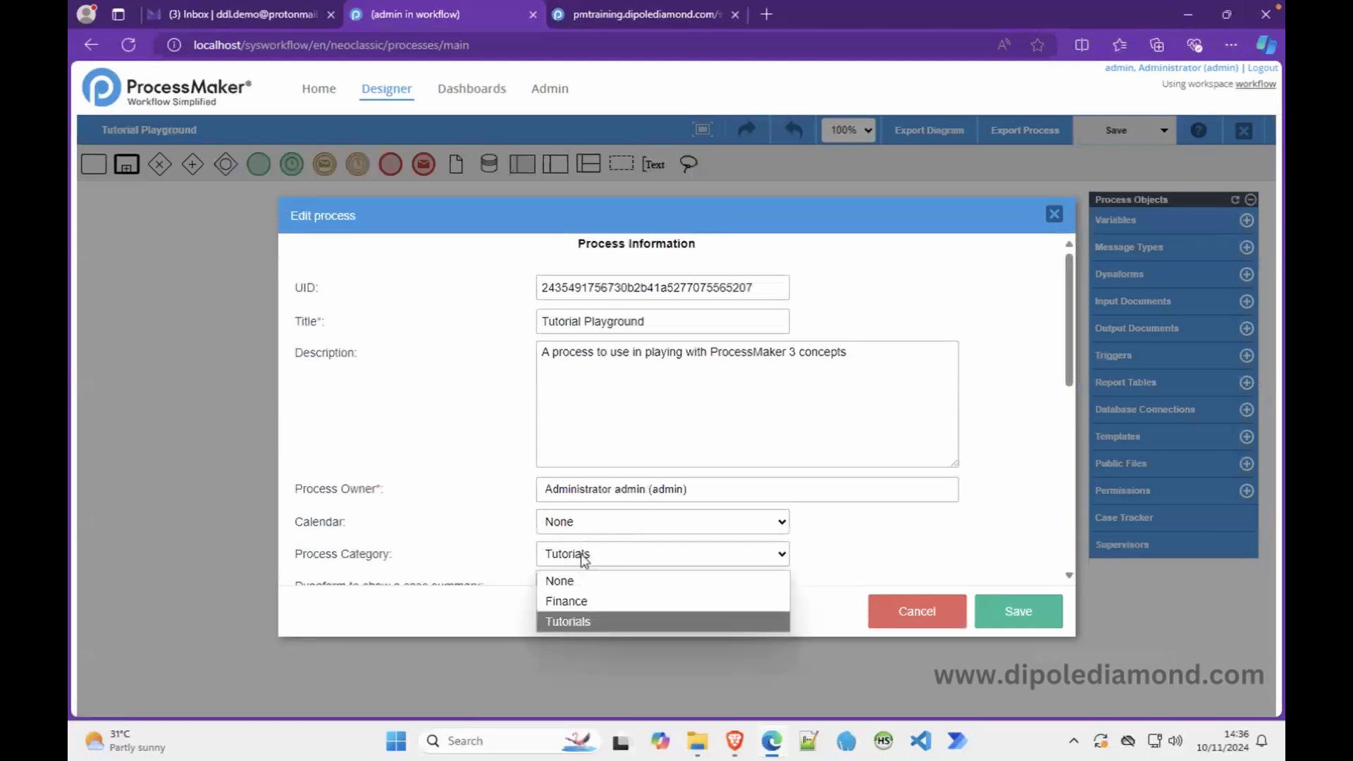
{"action": "left_click", "coordinate": [583, 557]}
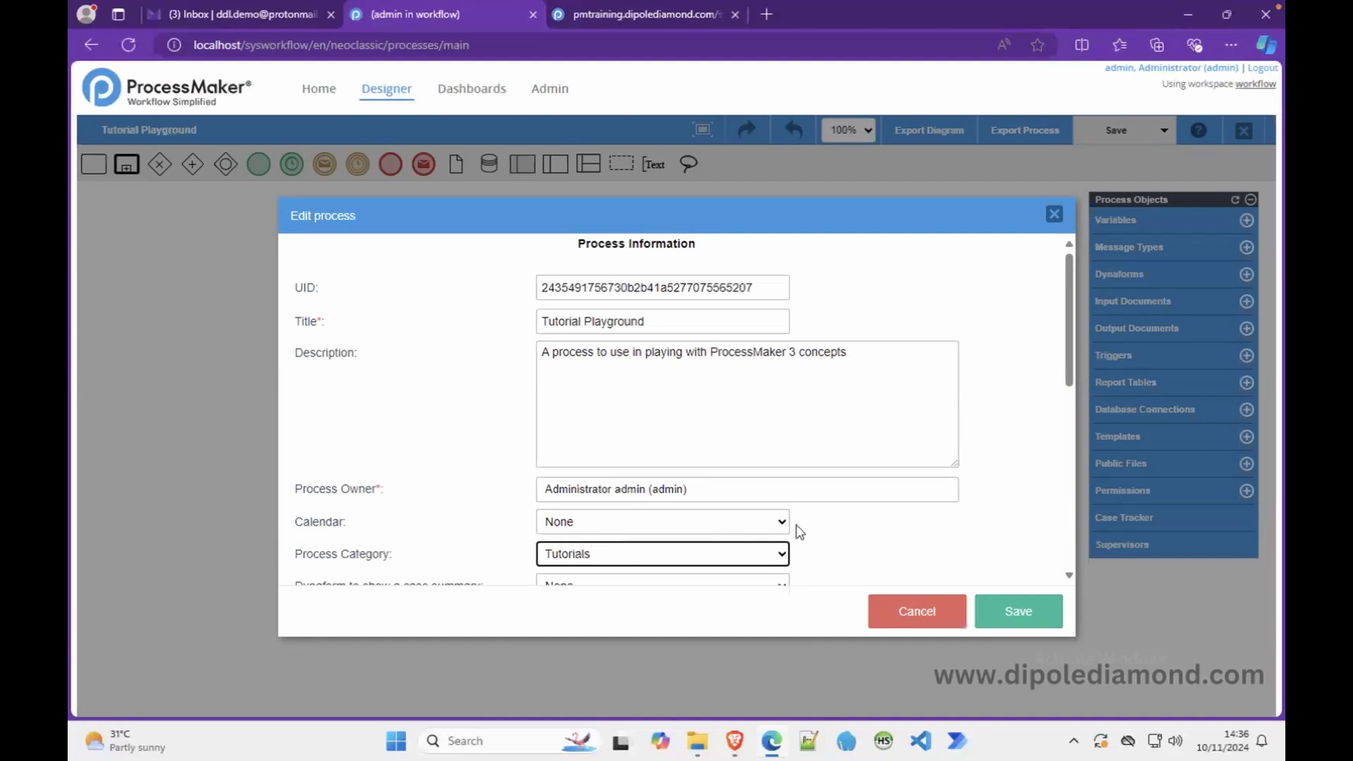
{"action": "scroll", "coordinate": [798, 532], "scroll_direction": "down", "scroll_amount": 3}
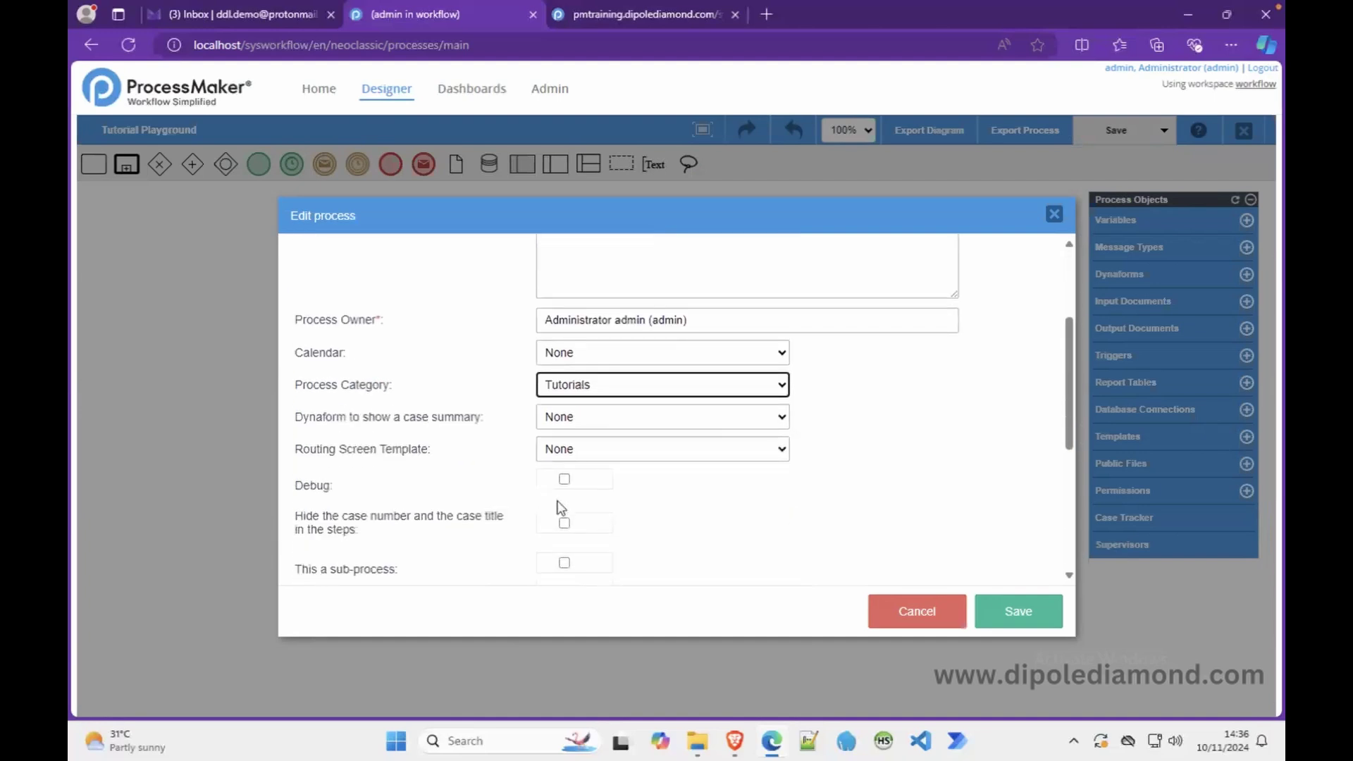
{"action": "left_click", "coordinate": [565, 482]}
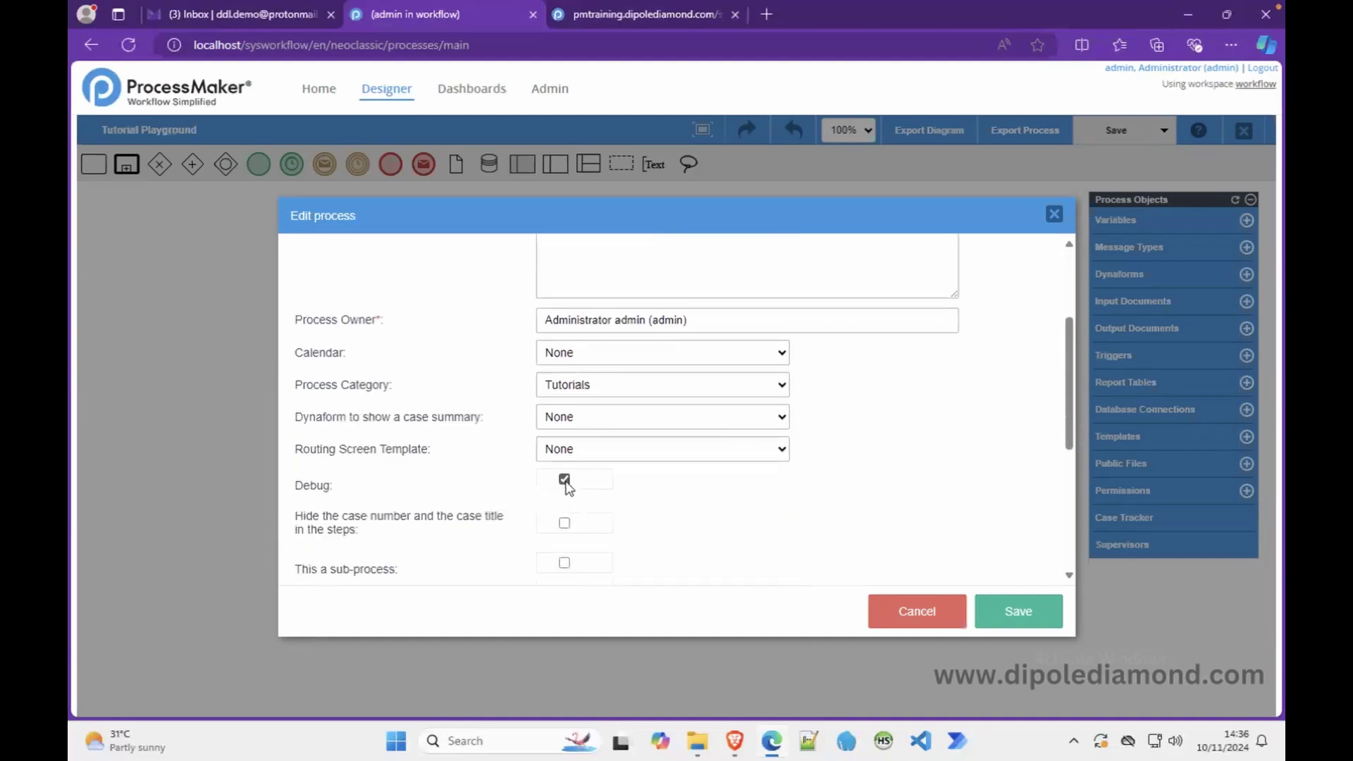
{"action": "left_click", "coordinate": [1037, 621]}
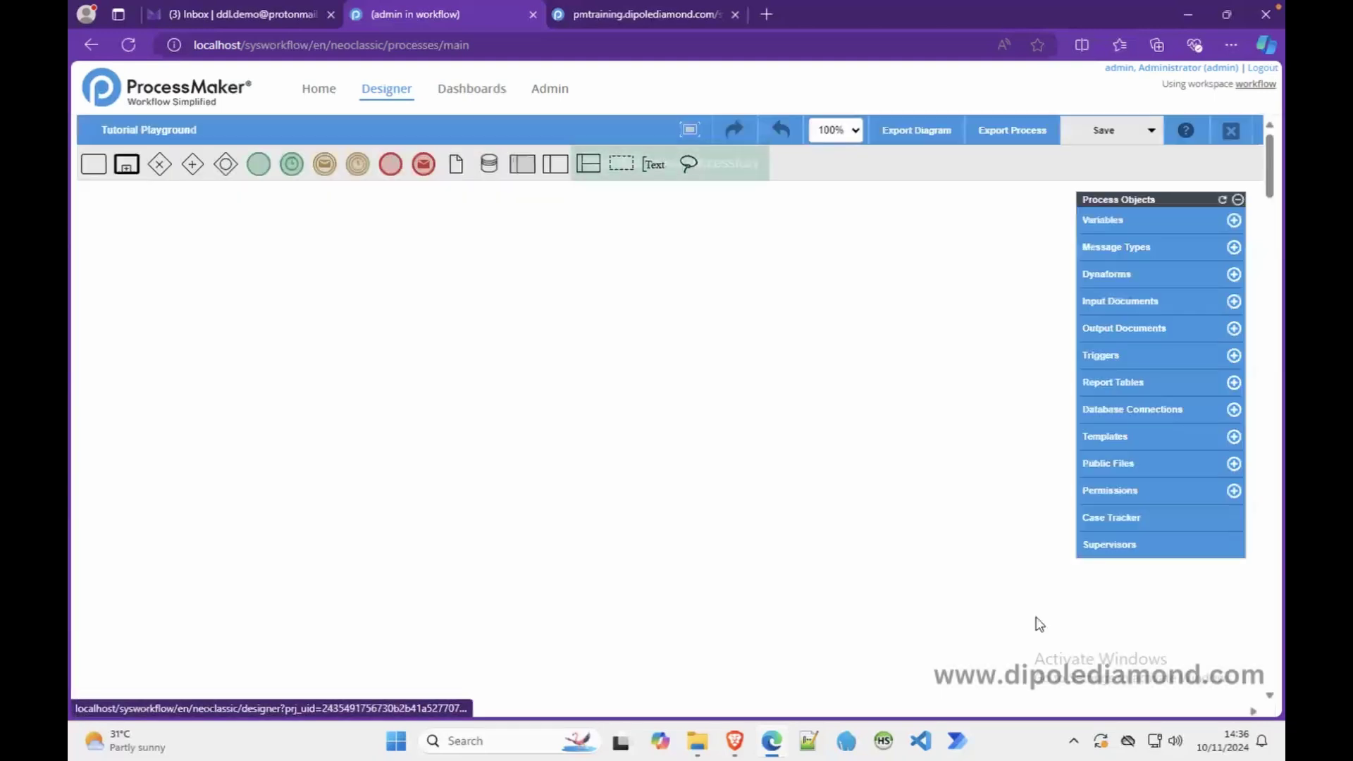
{"action": "left_click", "coordinate": [392, 96]}
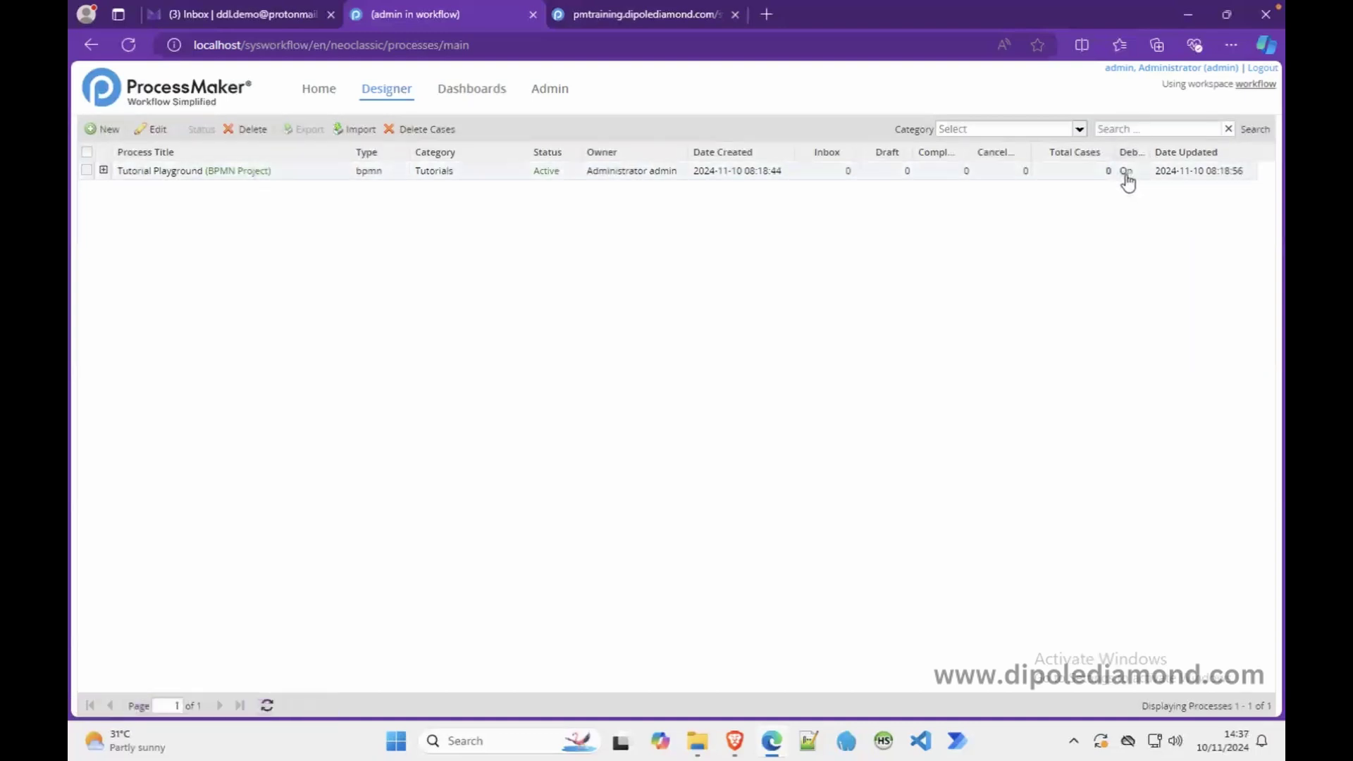
- Disable debug mode for Tutorial Playground from its row's context menu
{"action": "right_click", "coordinate": [268, 174]}
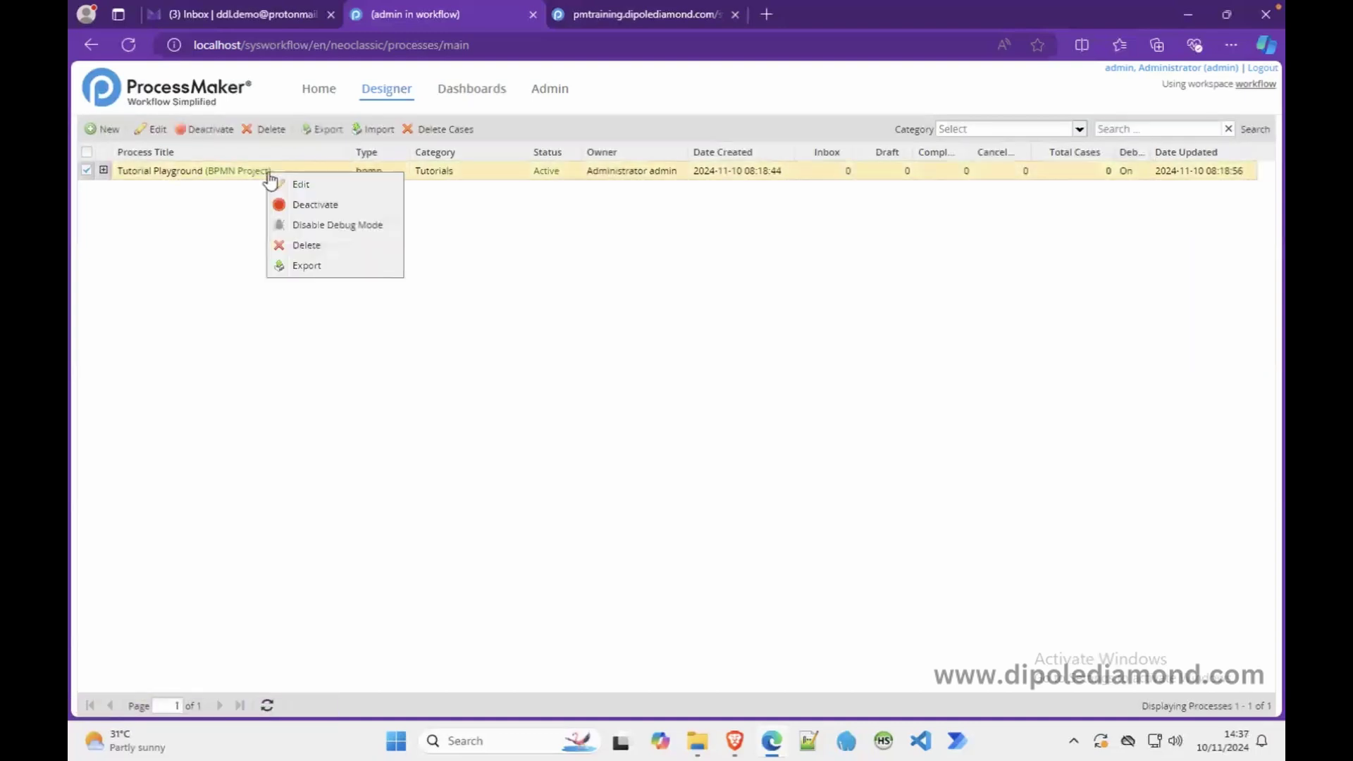
{"action": "left_click", "coordinate": [329, 222]}
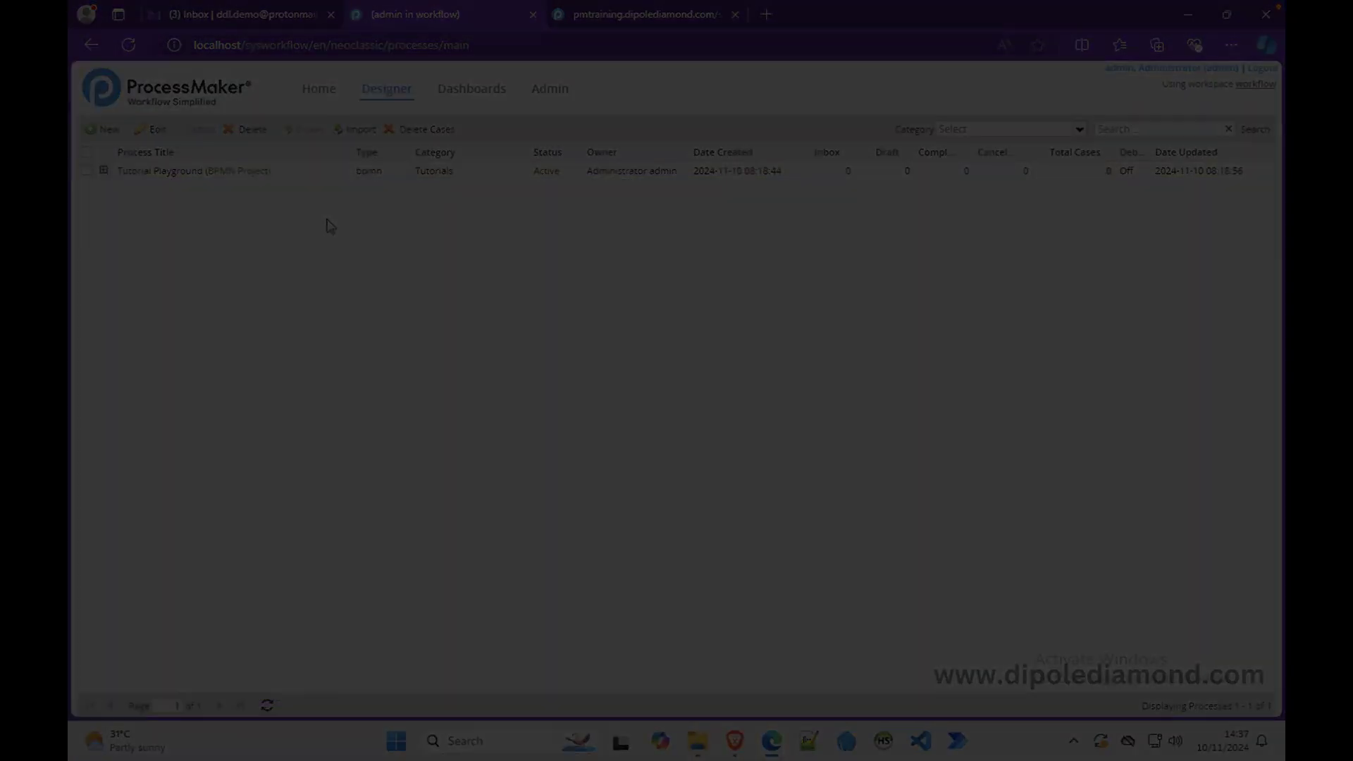